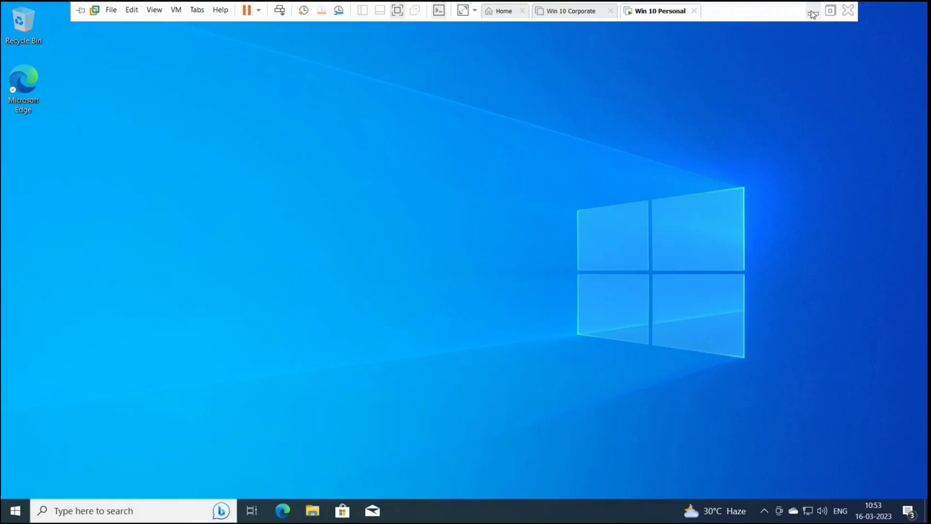
# Step: Switch from the Win 10 Personal VM to the 'Home - Microsoft Azure' browser tab
pyautogui.click(234, 18)
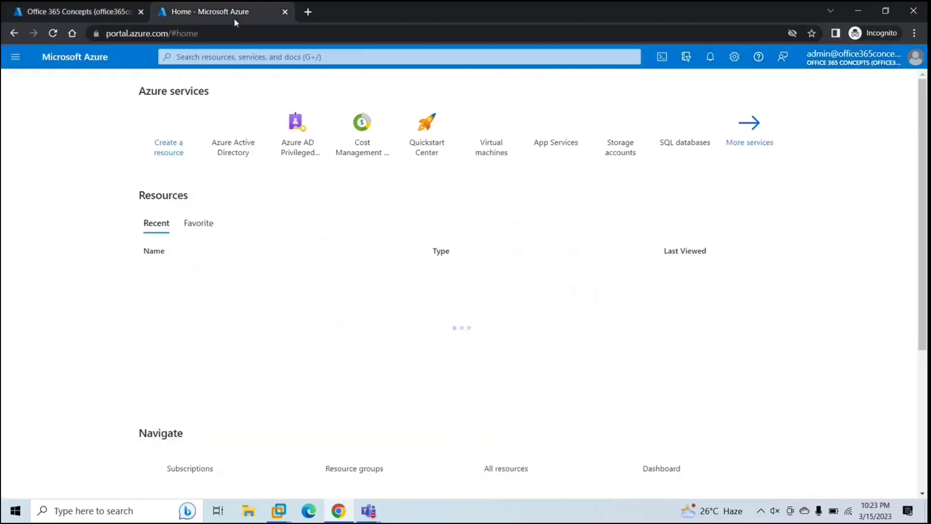
# Step: Open the demo user's Licenses page in Azure Active Directory
pyautogui.click(246, 57)
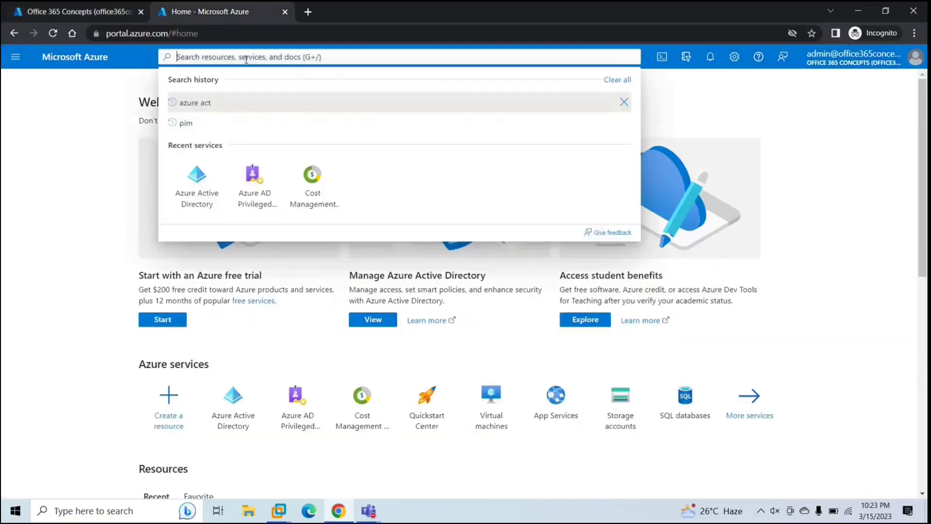
pyautogui.click(201, 173)
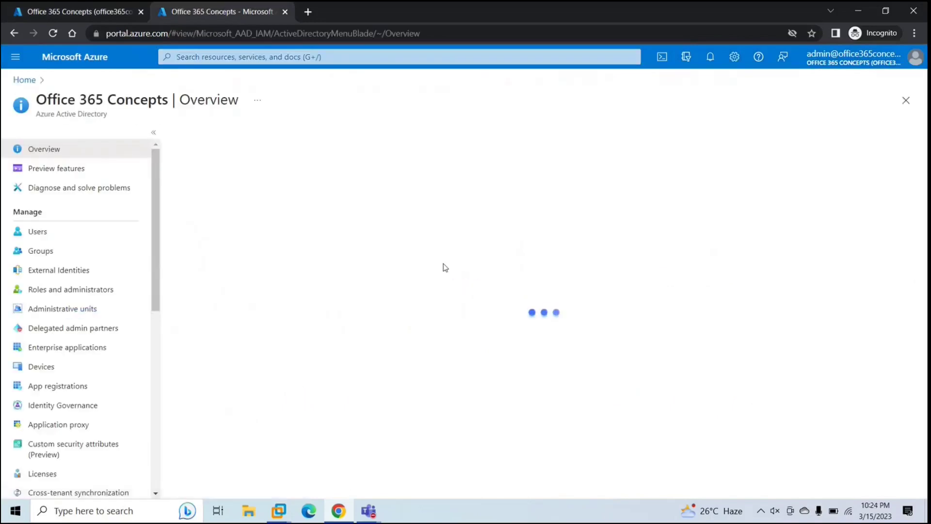
pyautogui.click(53, 233)
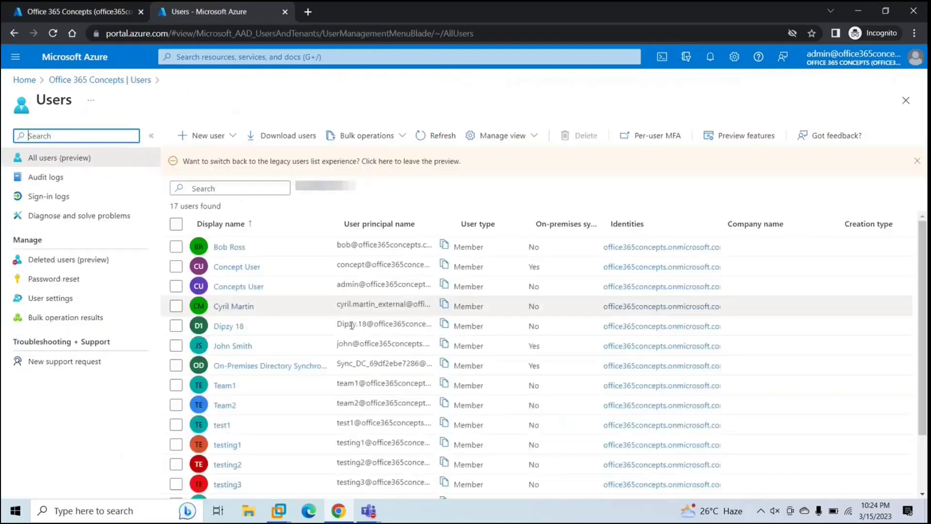
pyautogui.click(232, 350)
pyautogui.click(232, 347)
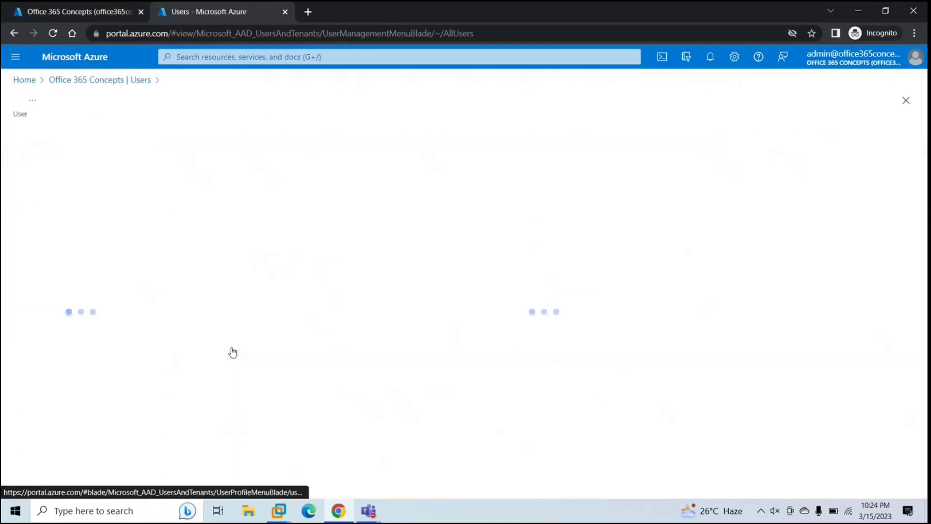
pyautogui.click(42, 372)
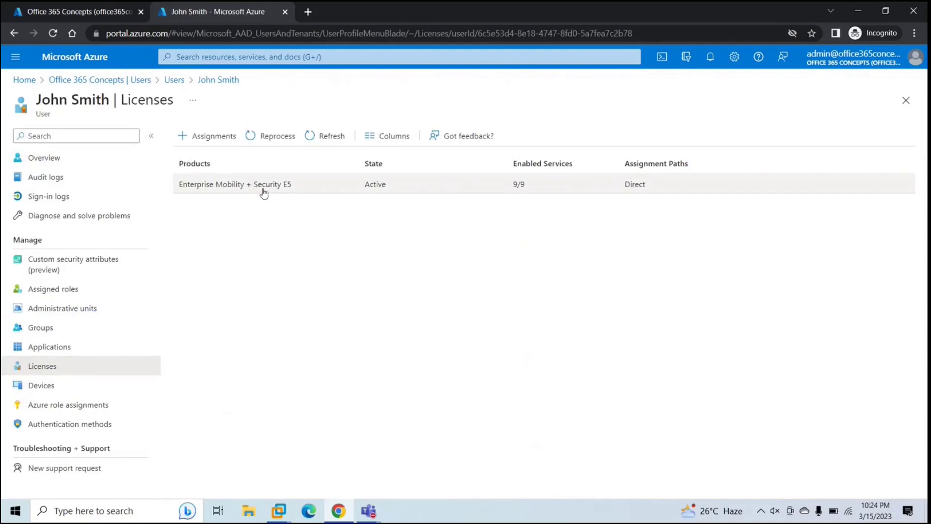
# Step: Confirm Microsoft Intune Plan 1 is On in the Enterprise Mobility + Security E5 licence
pyautogui.click(294, 189)
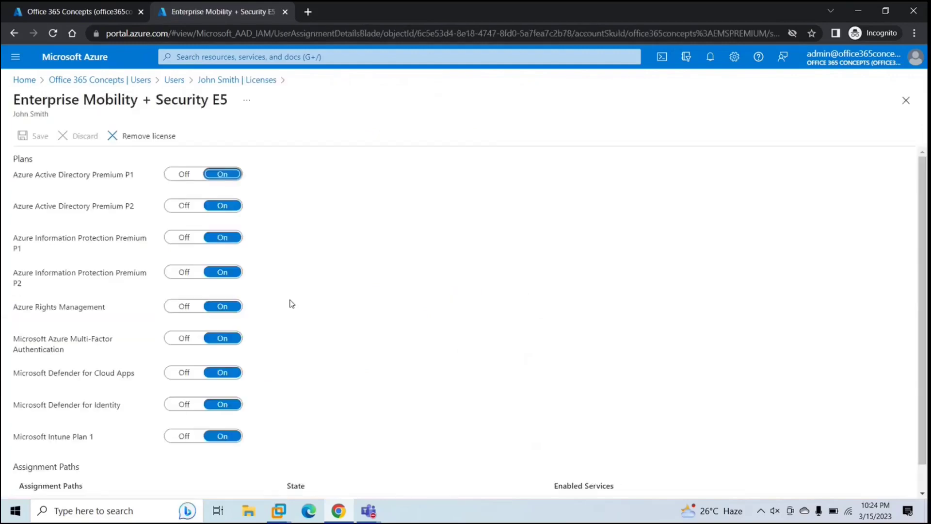
pyautogui.scroll(-1, 21, 409)
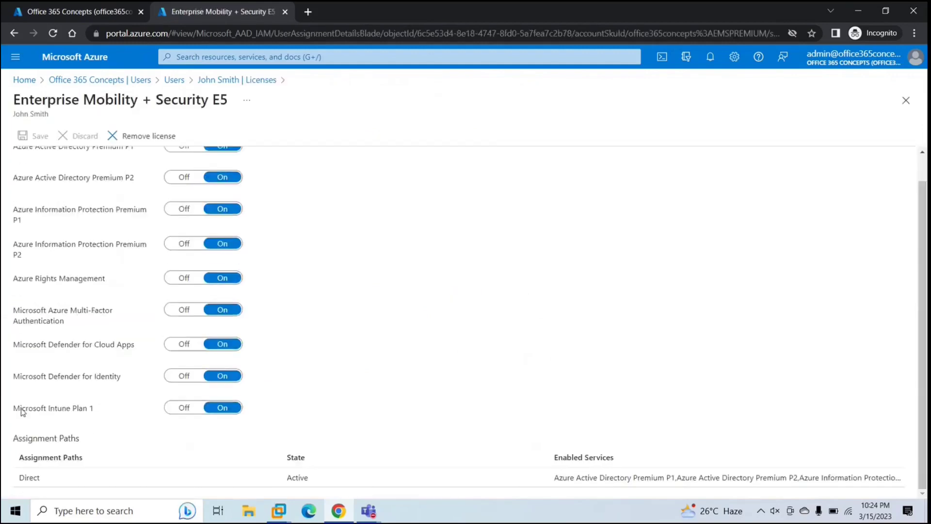
pyautogui.moveTo(20, 409); pyautogui.dragTo(90, 408)
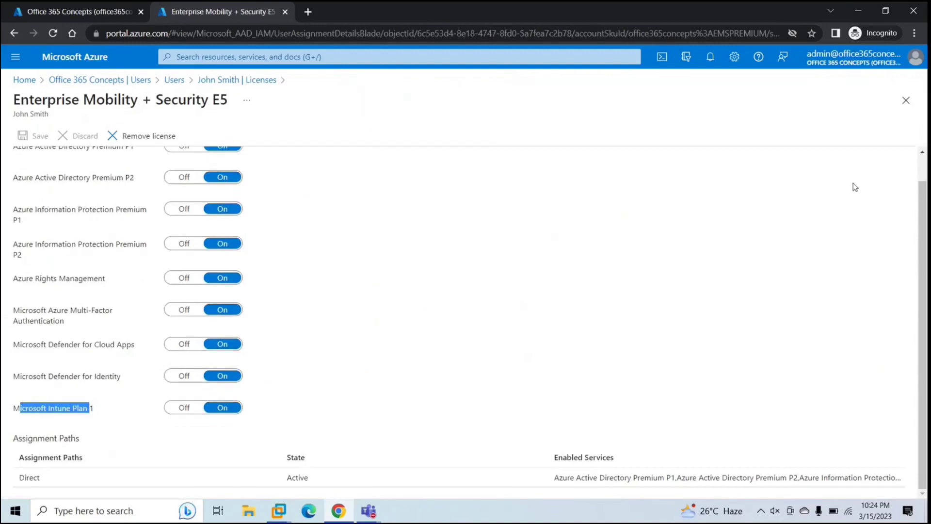
pyautogui.click(906, 101)
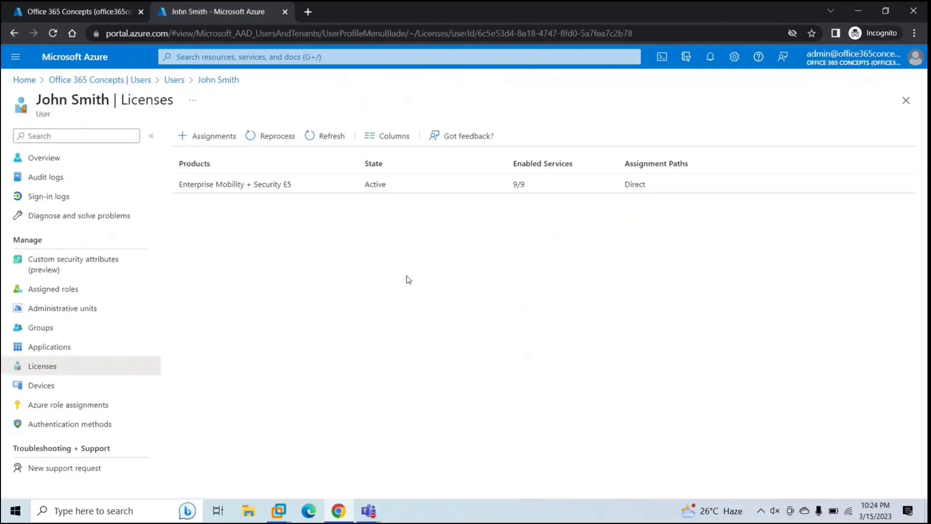
pyautogui.click(74, 18)
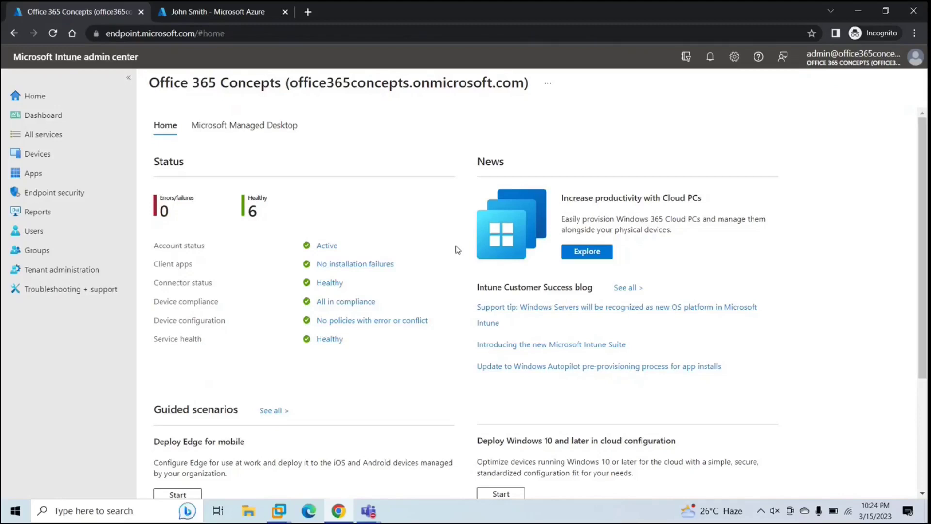
pyautogui.click(220, 14)
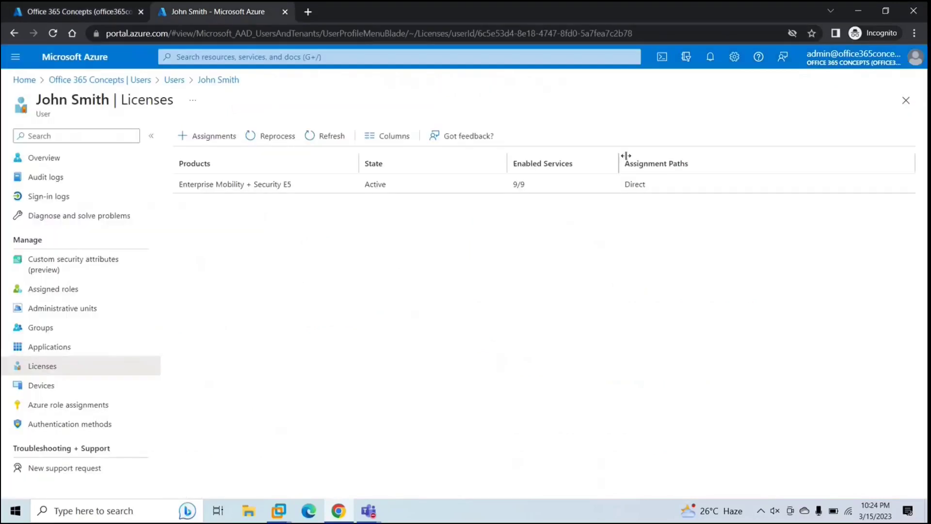
pyautogui.click(74, 81)
# Step: Start a Security group 'Personal windows Devices' with Dynamic Device membership and add a dynamic query
pyautogui.click(45, 251)
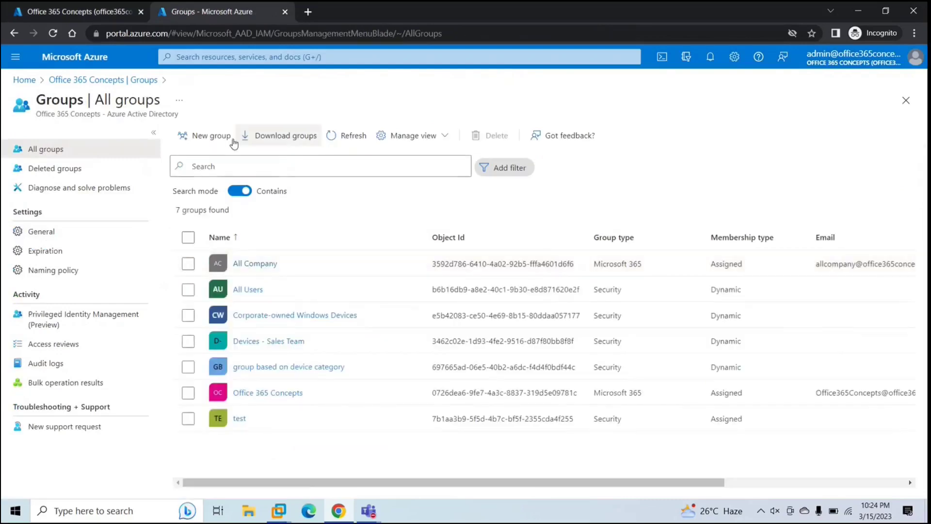
pyautogui.click(218, 135)
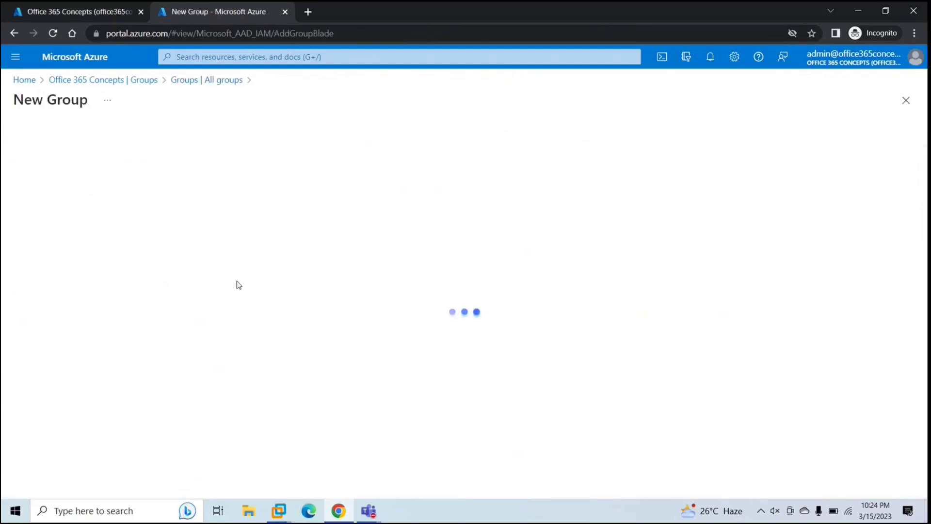
pyautogui.click(56, 218)
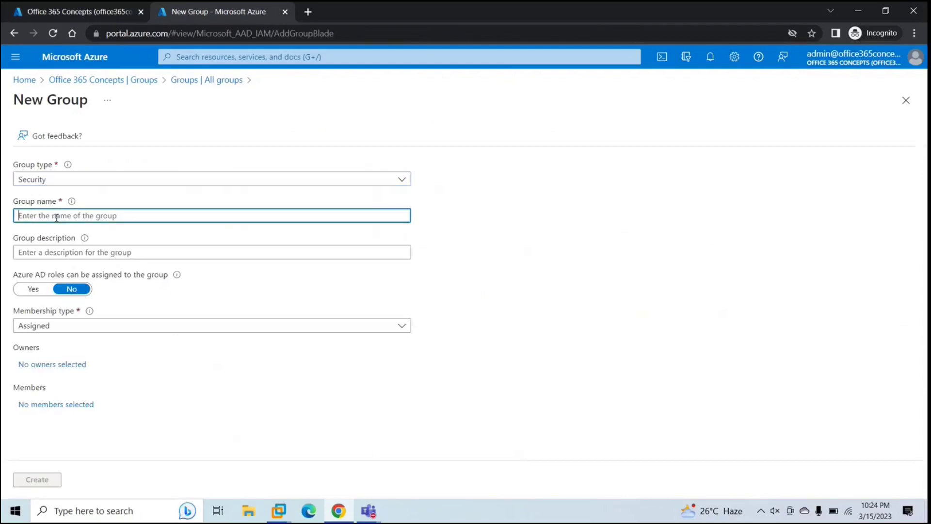
pyautogui.write('P')
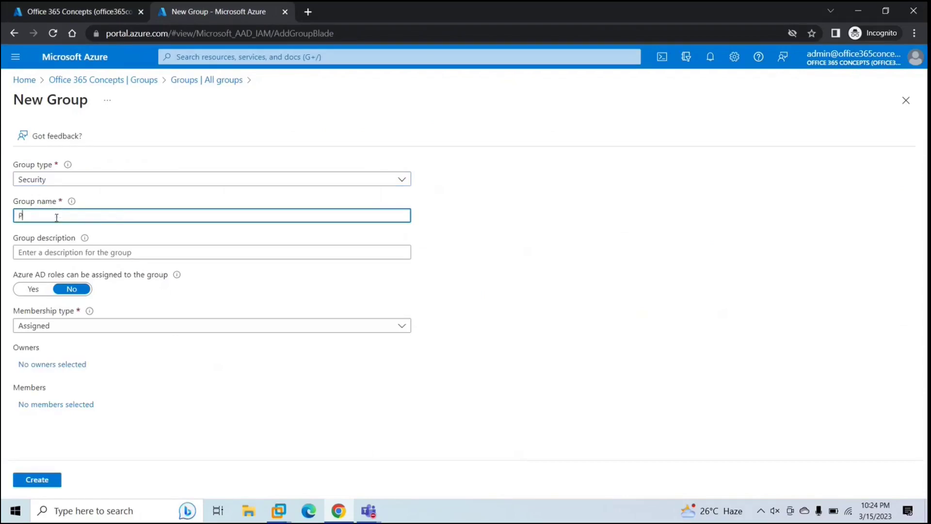
pyautogui.write('ersonal windows Devices')
pyautogui.click(60, 328)
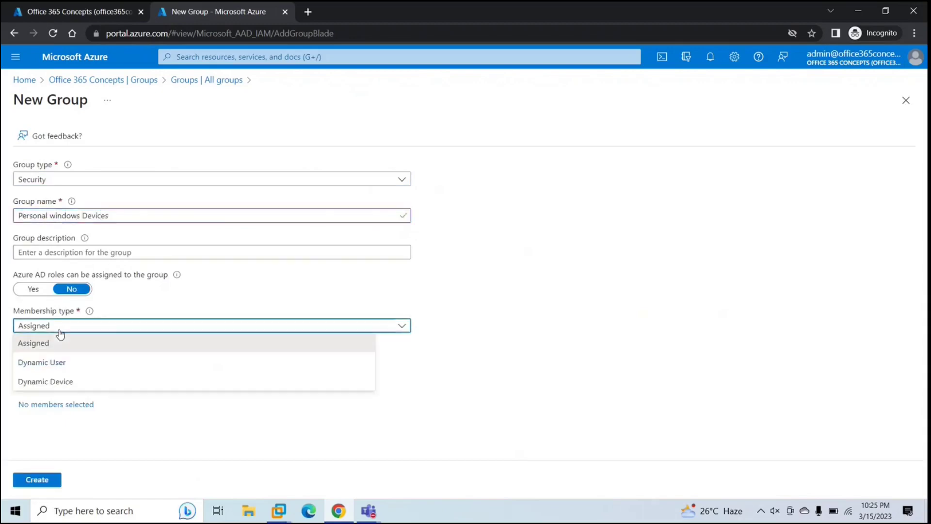
pyautogui.click(66, 383)
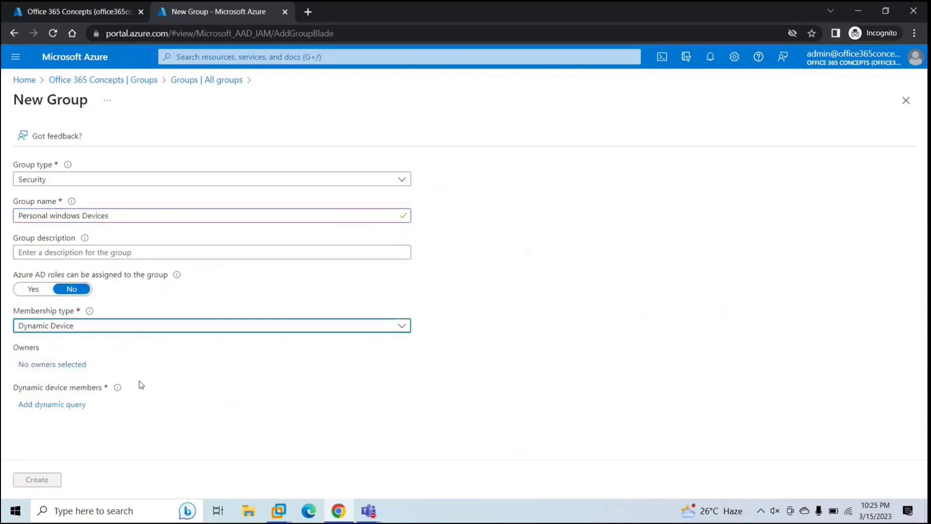
pyautogui.click(52, 406)
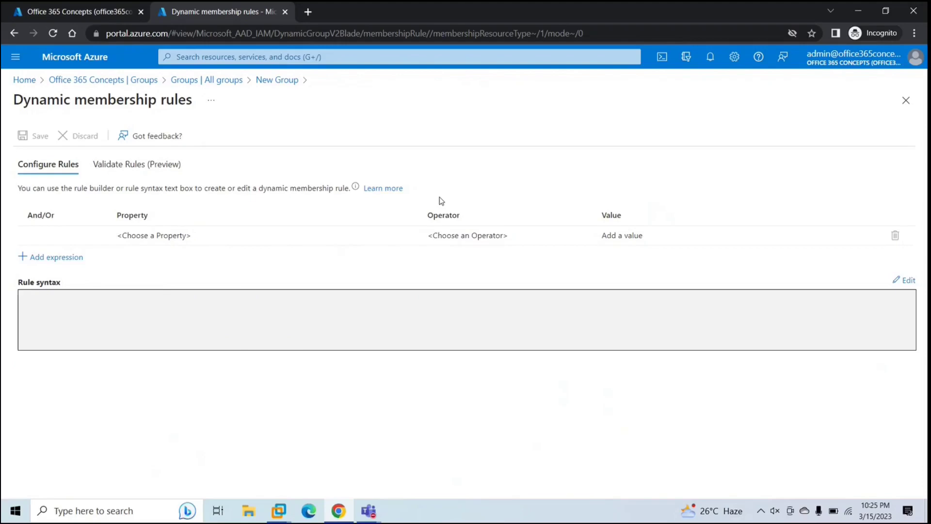
# Step: Add the membership rule deviceOwnership Equals Personal
pyautogui.click(176, 238)
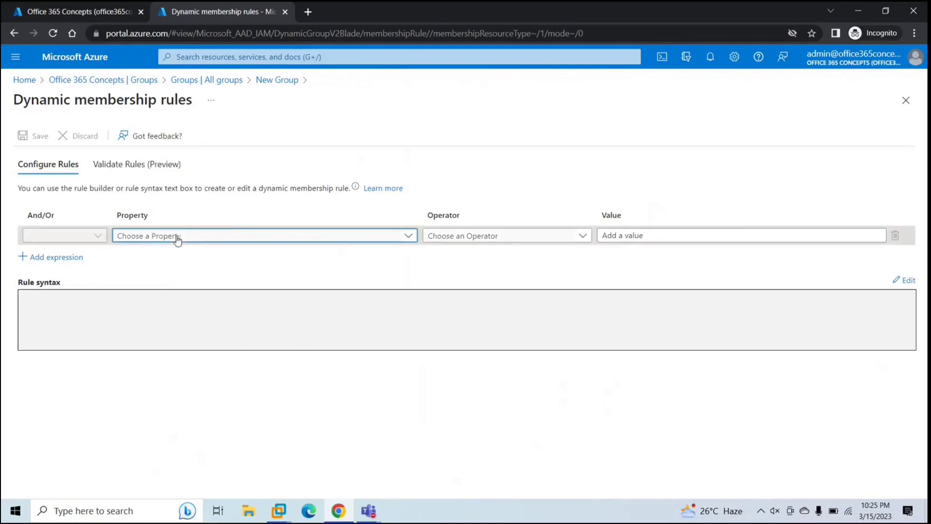
pyautogui.click(178, 238)
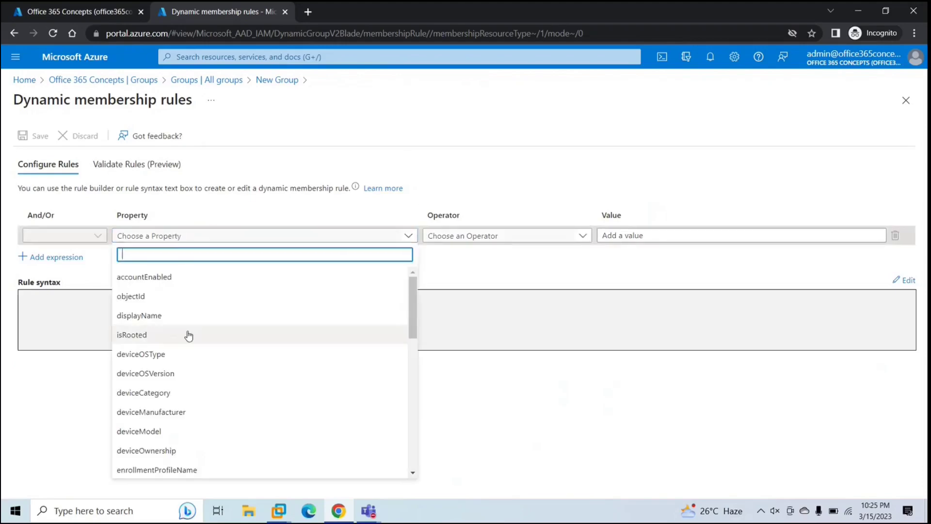
pyautogui.write('deviceowner')
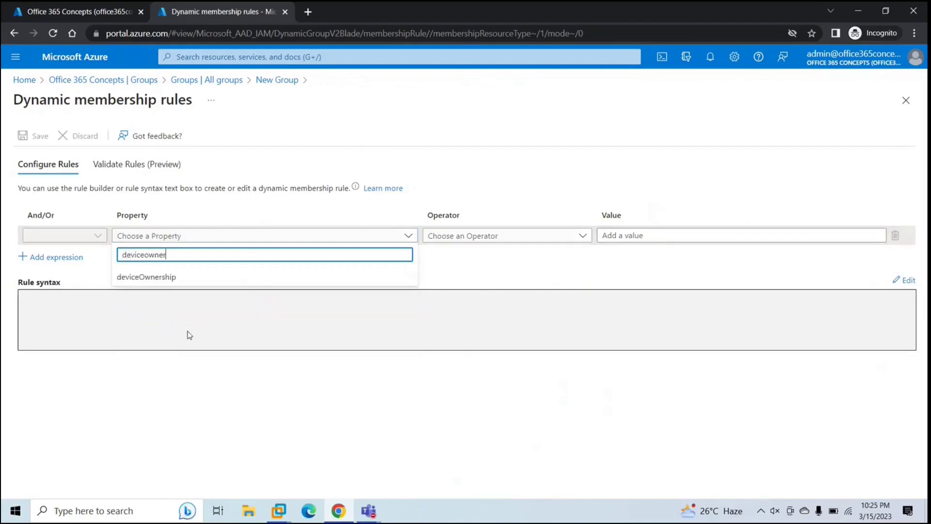
pyautogui.click(159, 276)
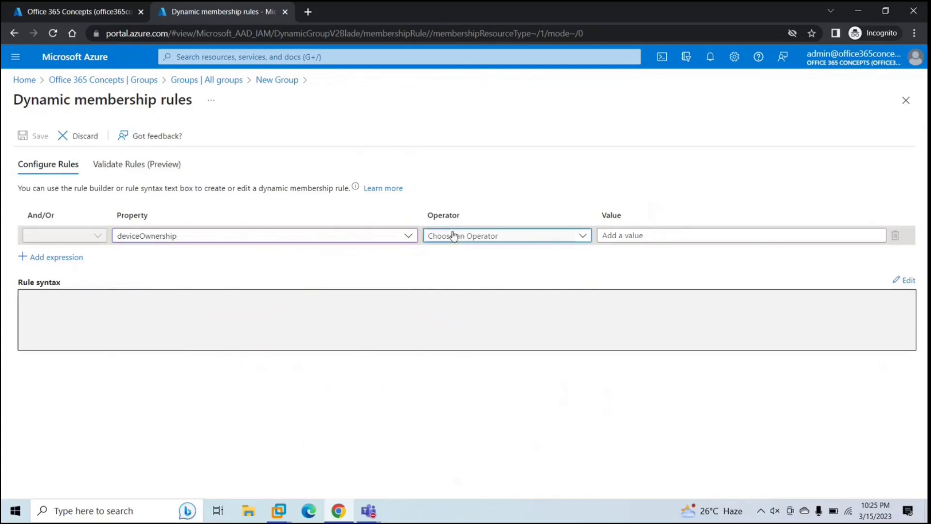
pyautogui.click(453, 236)
pyautogui.click(450, 376)
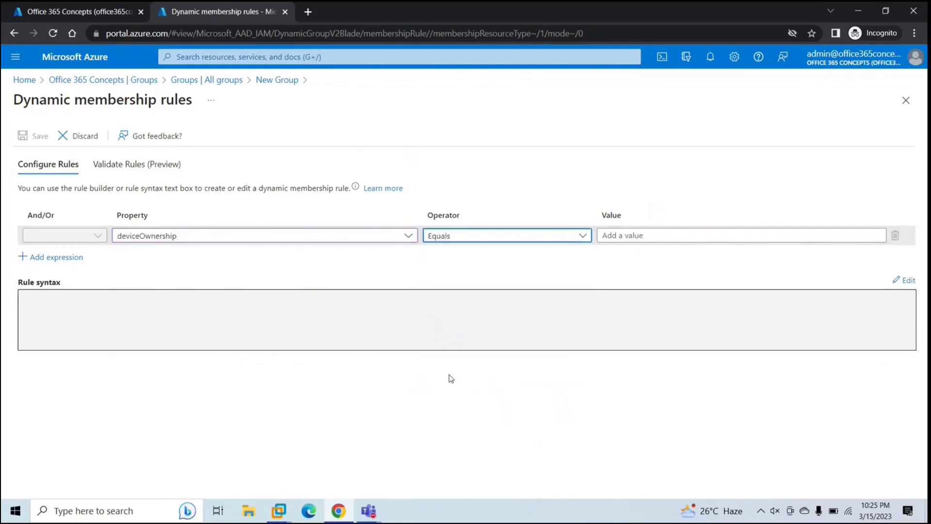
pyautogui.click(610, 235)
pyautogui.write('Personal')
pyautogui.click(54, 227)
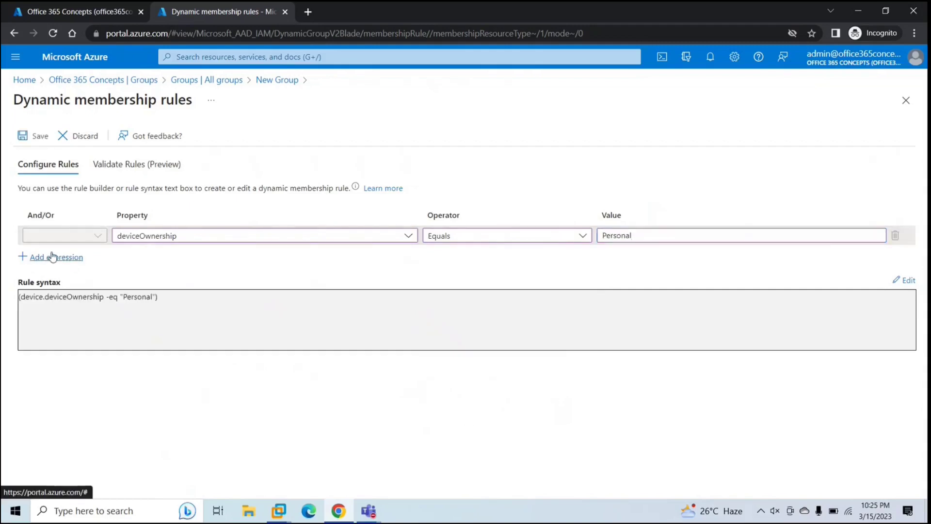
# Step: Add a second expression deviceOSType Equals Windows to the membership rule
pyautogui.click(54, 256)
pyautogui.click(208, 257)
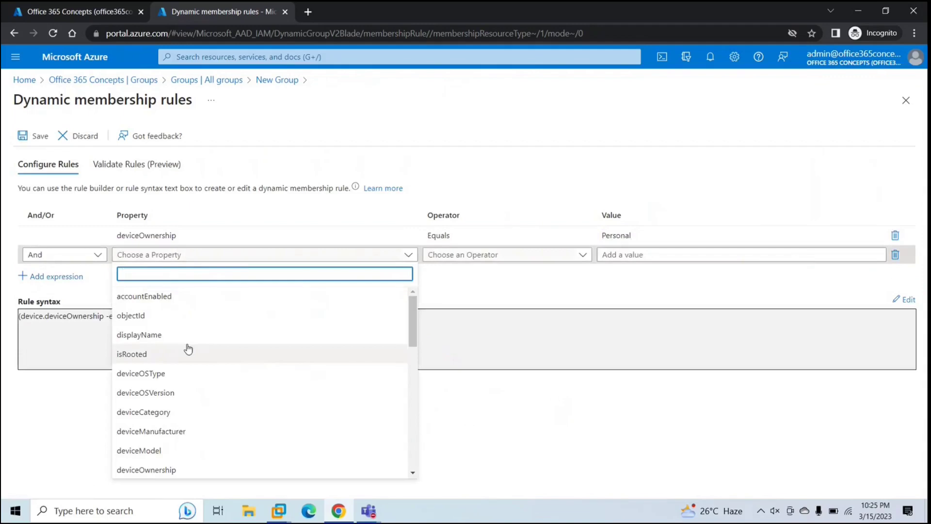
pyautogui.write('device')
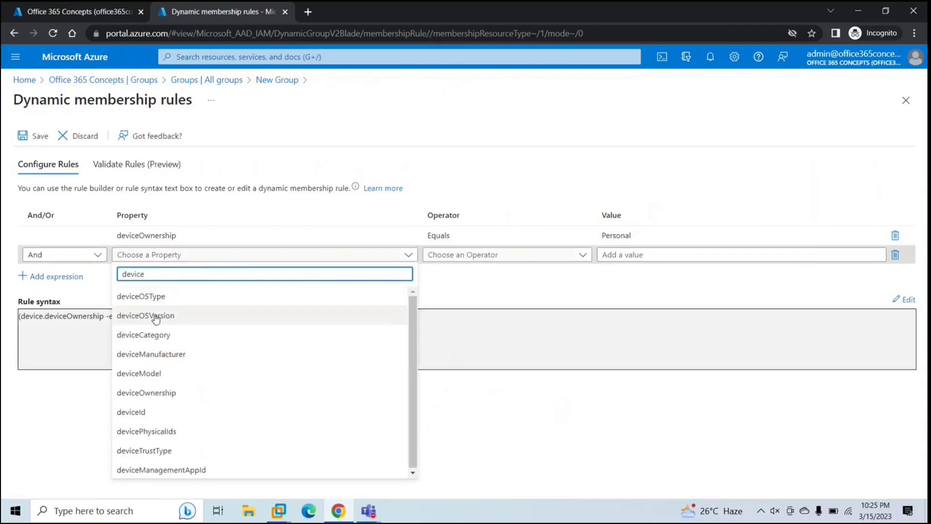
pyautogui.click(127, 296)
pyautogui.click(468, 264)
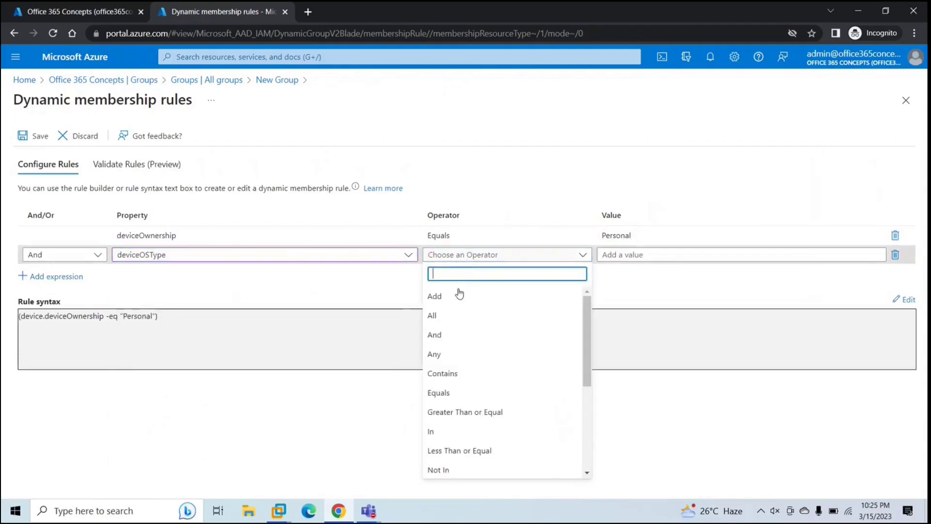
pyautogui.click(499, 389)
pyautogui.click(642, 253)
pyautogui.write('Windows')
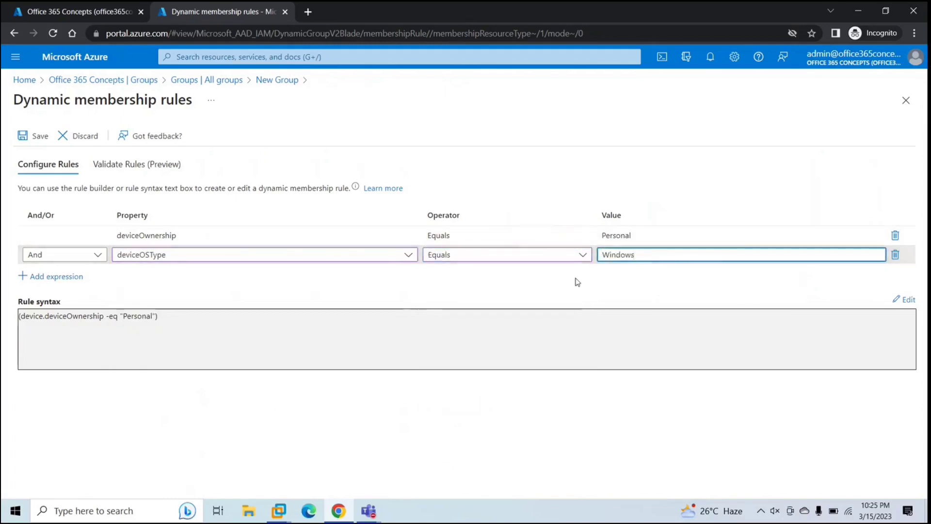
pyautogui.click(490, 201)
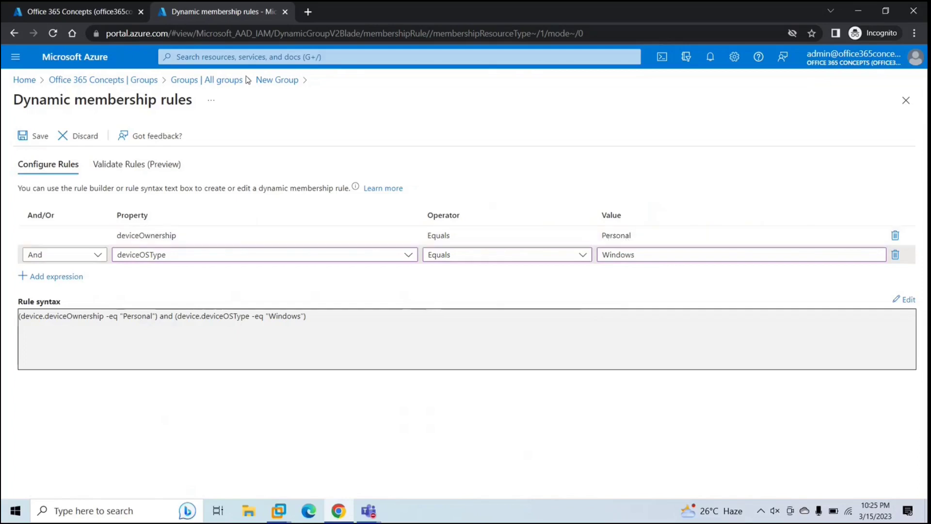
pyautogui.click(86, 14)
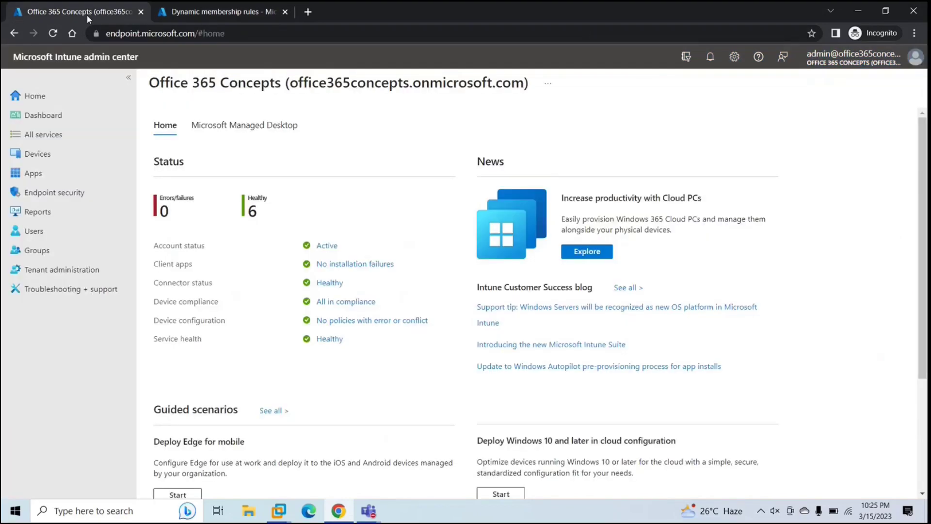
# Step: Review the Intune Windows devices list, showing one compliant corporate-owned device
pyautogui.click(41, 154)
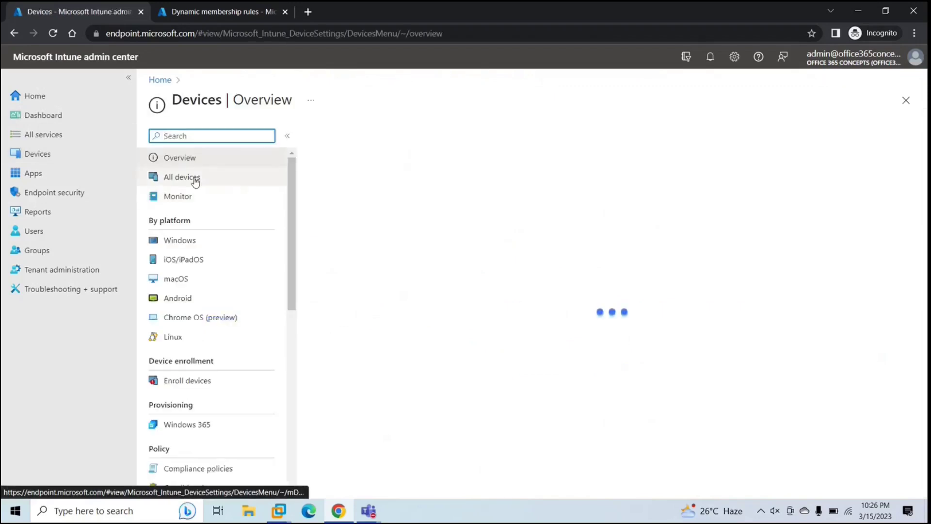
pyautogui.click(180, 240)
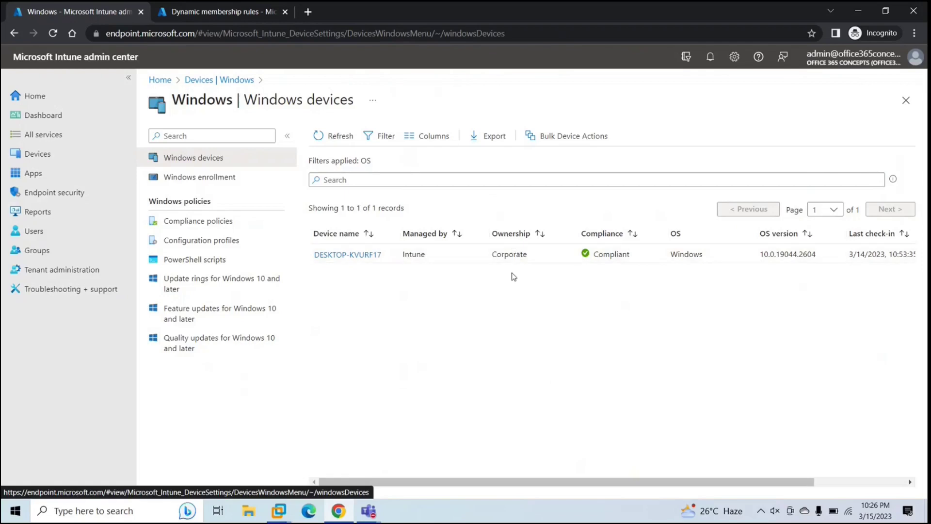
pyautogui.click(228, 15)
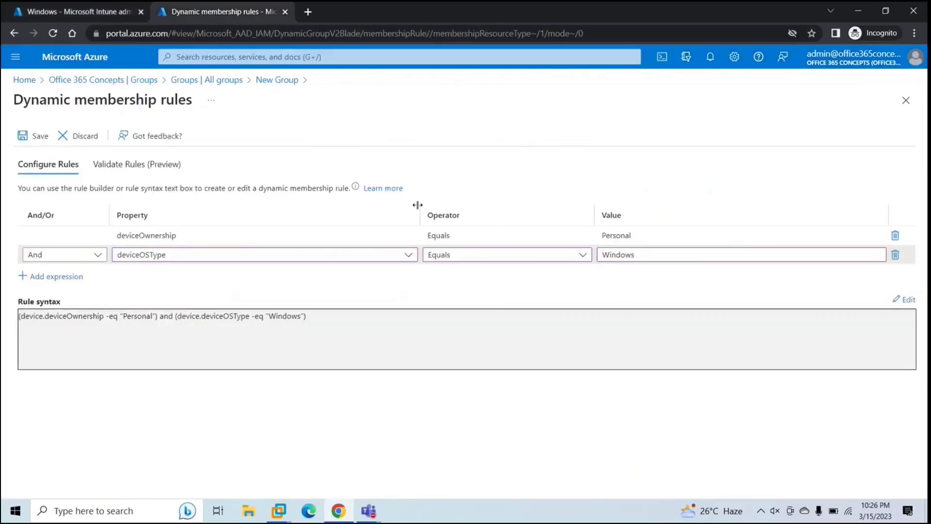
# Step: Save the dynamic membership rules and create the 'Personal windows Devices' group
pyautogui.click(197, 235)
pyautogui.click(33, 138)
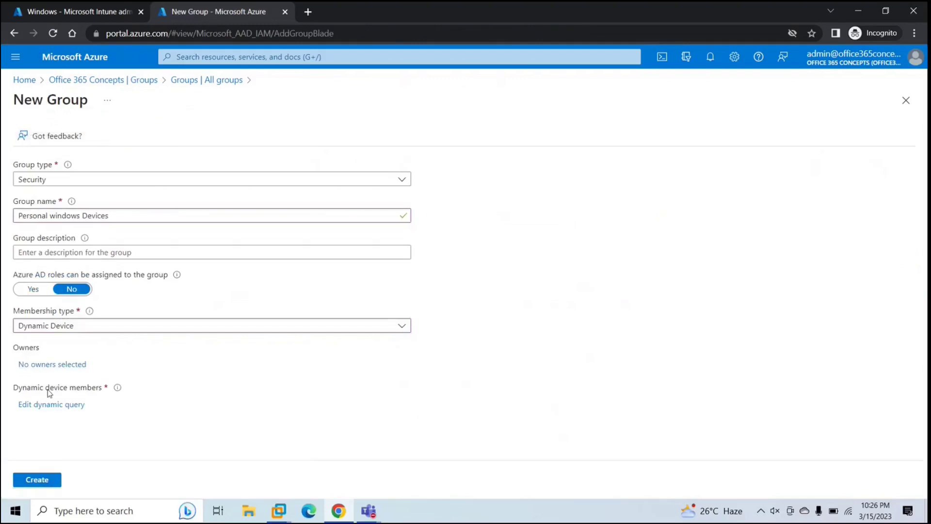
pyautogui.click(30, 478)
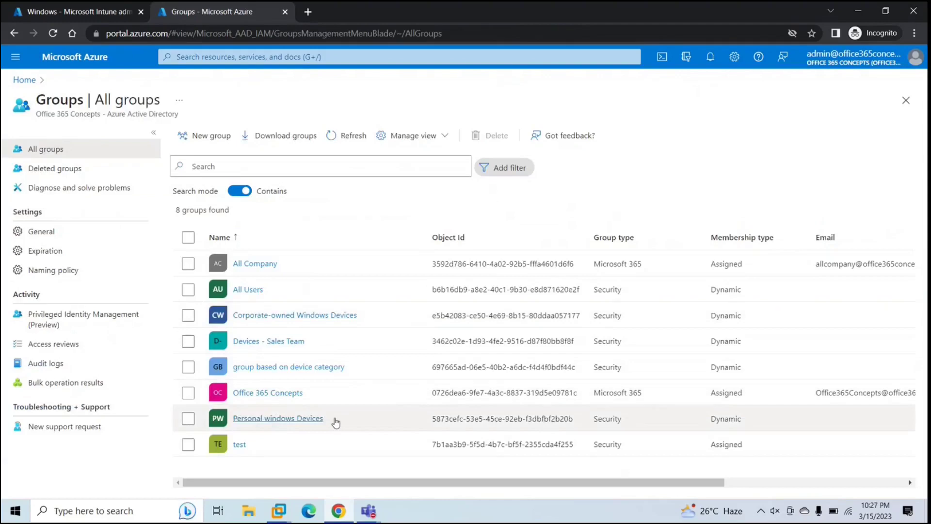
# Step: Open Intune's Windows compliance policies and start creating a new policy
pyautogui.click(90, 15)
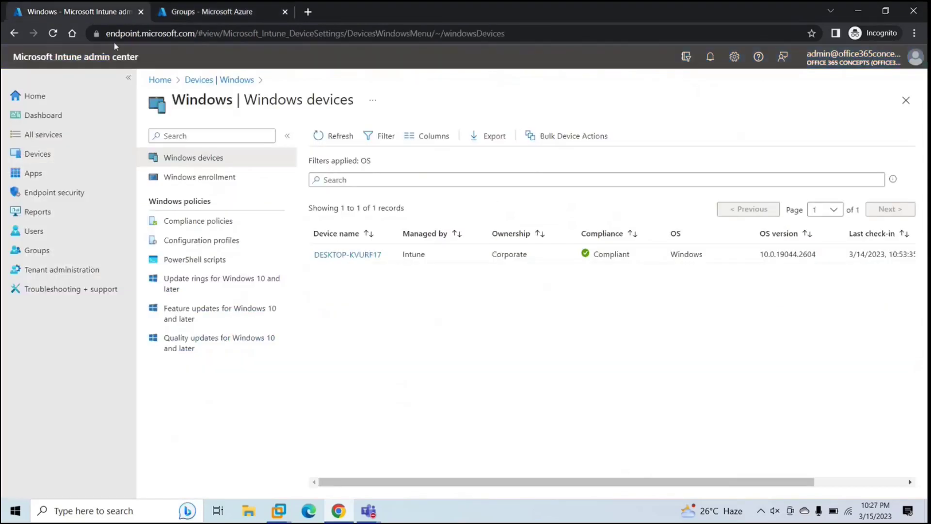
pyautogui.click(56, 155)
pyautogui.click(174, 240)
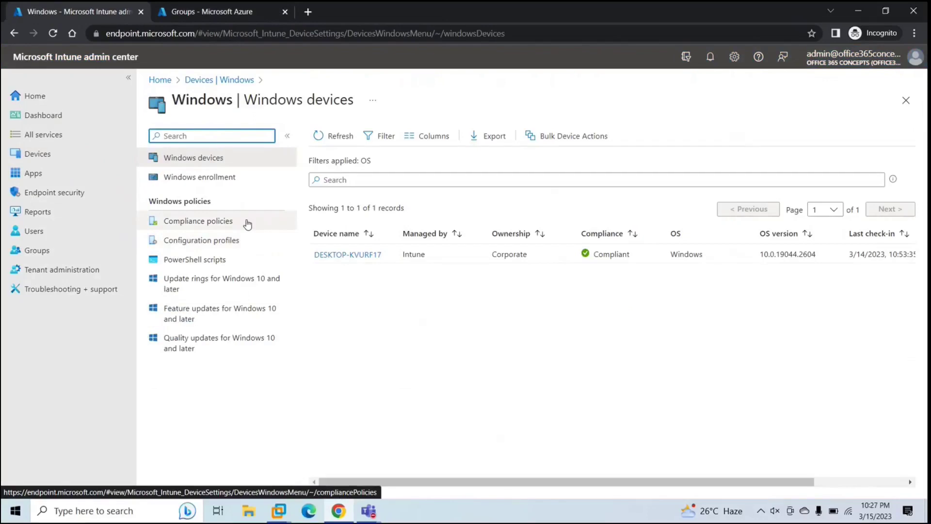
pyautogui.click(247, 224)
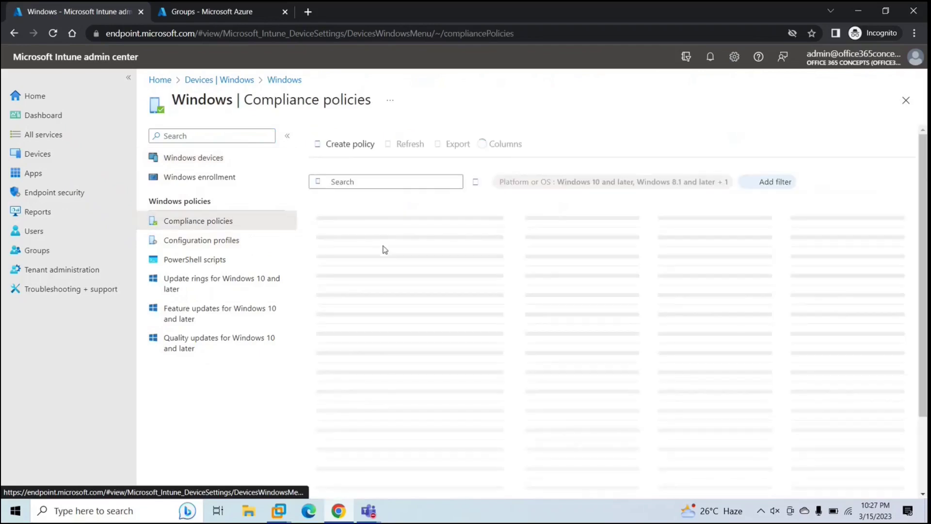
pyautogui.click(356, 145)
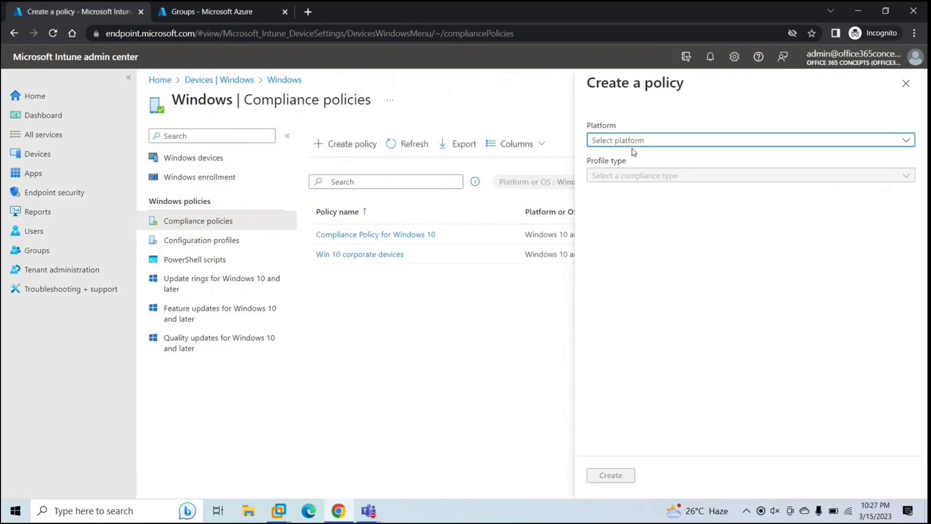
# Step: Choose the Windows 10 and later platform and name the policy 'Personal Windows Devices'
pyautogui.click(639, 144)
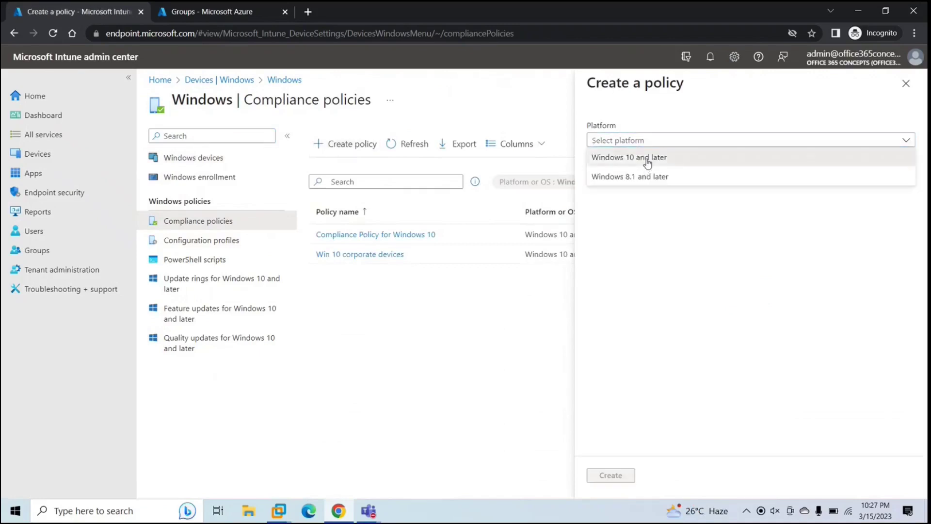
pyautogui.click(647, 160)
pyautogui.click(616, 475)
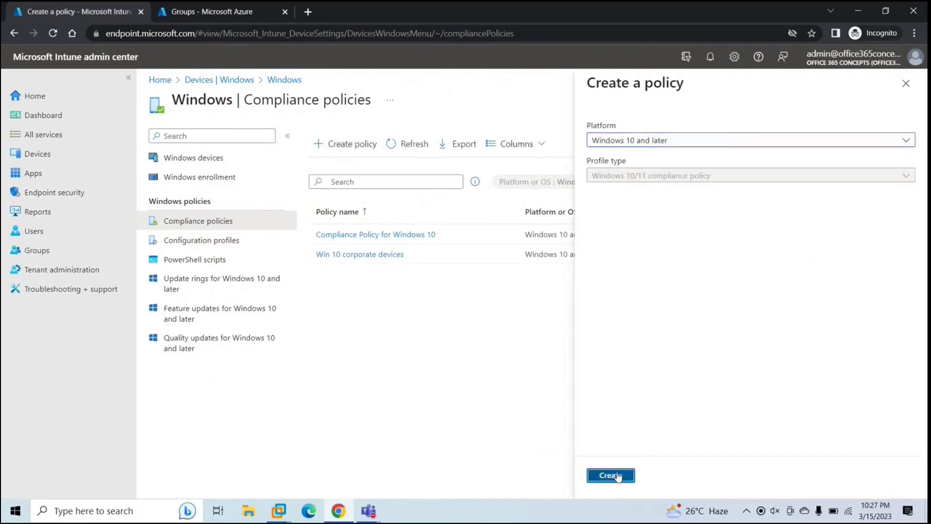
pyautogui.click(349, 175)
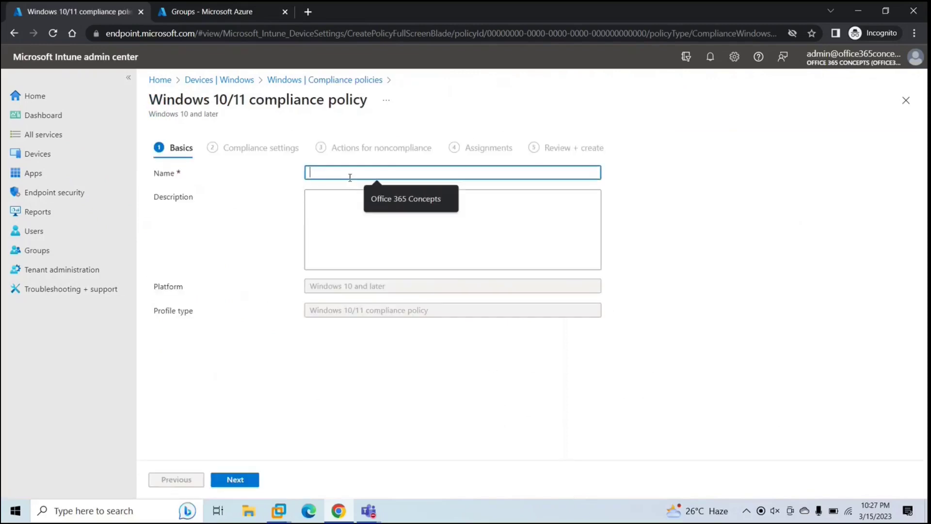
pyautogui.write('Personal Win')
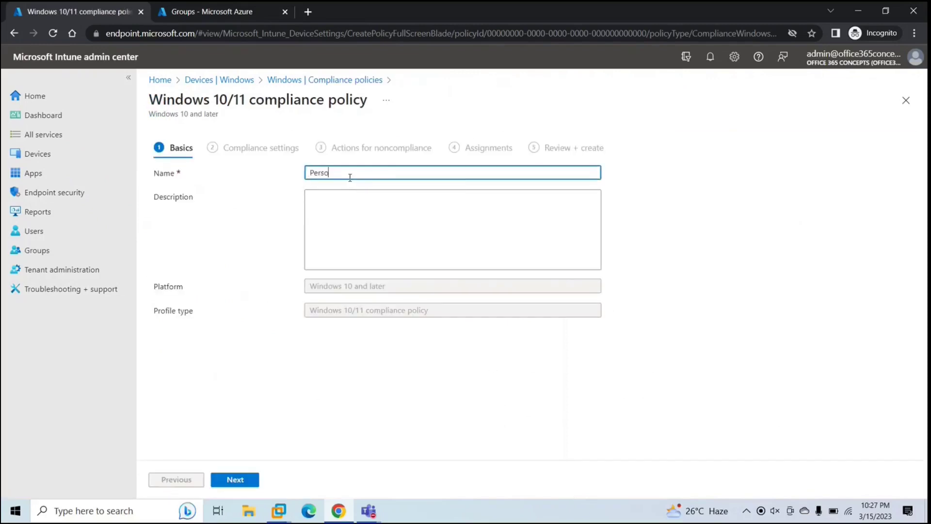
pyautogui.write('dows Devices')
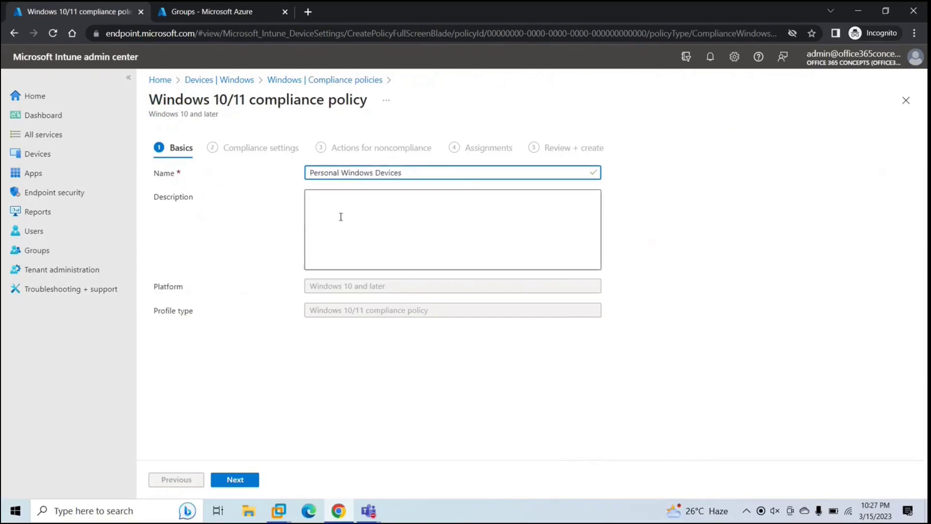
# Step: Expand the Custom Compliance, Device Health, Device Properties, Configuration Manager and System Security sections
pyautogui.click(242, 479)
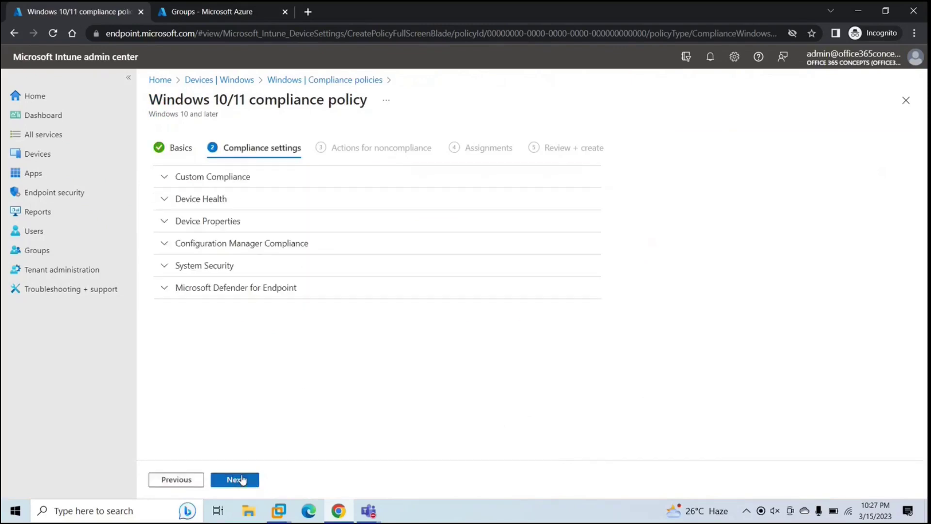
pyautogui.click(228, 177)
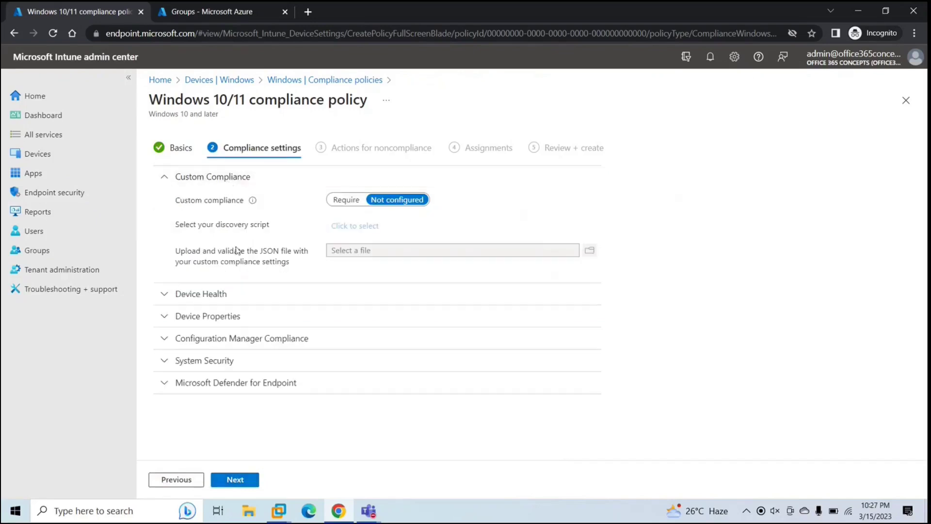
pyautogui.click(237, 295)
pyautogui.scroll(-2, 266, 343)
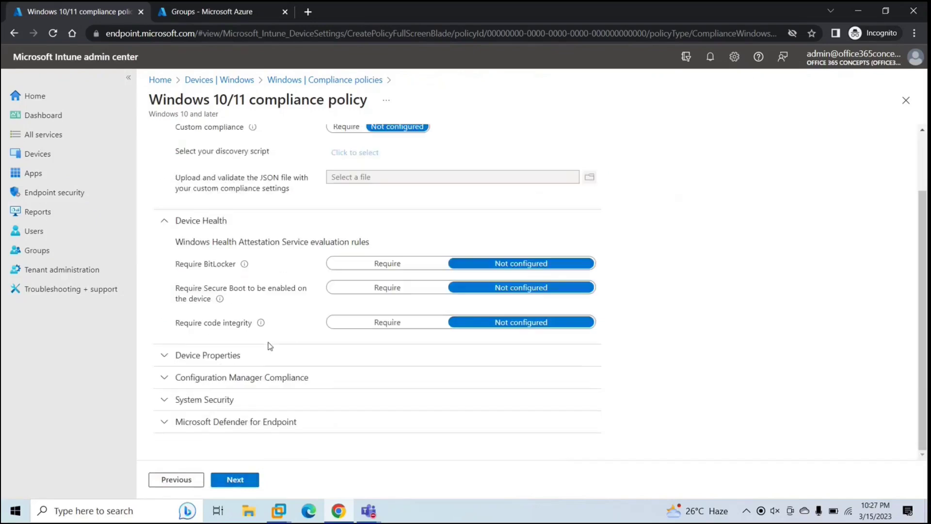
pyautogui.click(252, 363)
pyautogui.scroll(-4, 300, 349)
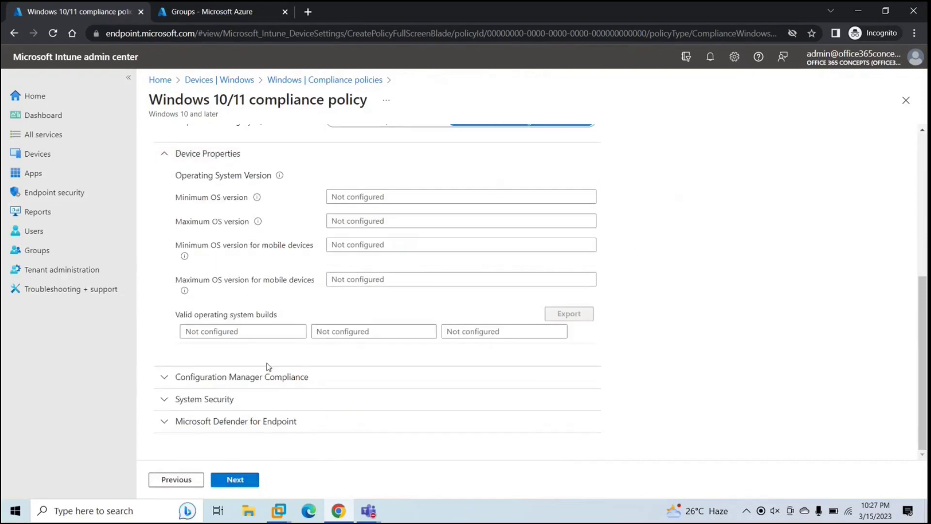
pyautogui.click(259, 377)
pyautogui.scroll(-1, 327, 341)
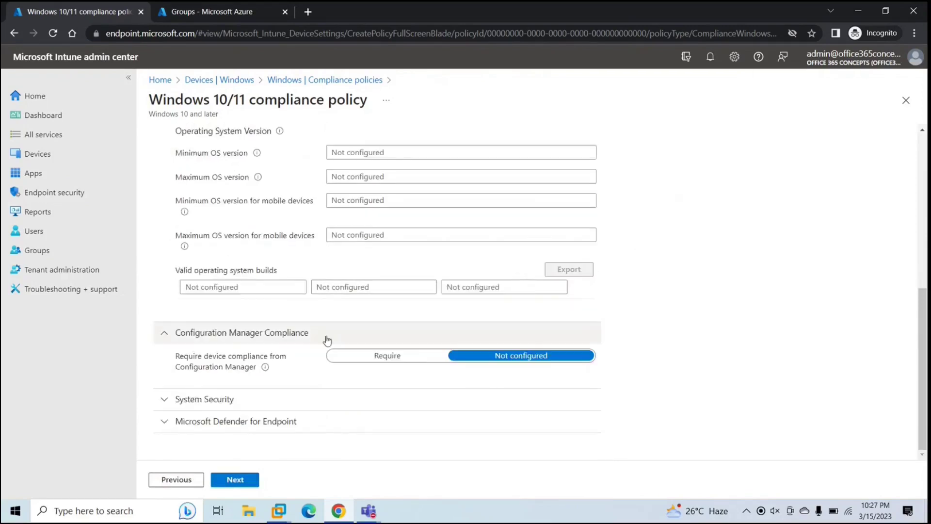
pyautogui.click(260, 400)
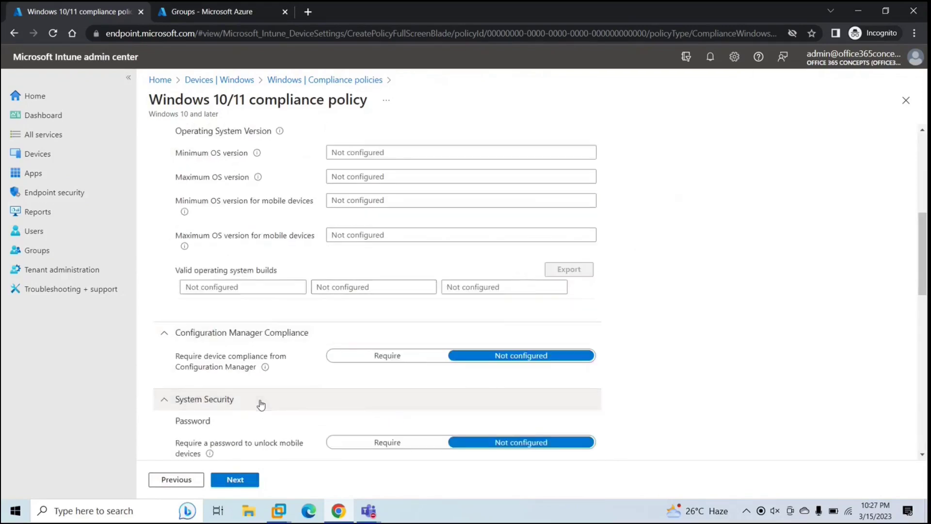
# Step: Set Firewall and Antivirus to Require under System Security
pyautogui.scroll(-7, 261, 404)
pyautogui.scroll(-5, 260, 404)
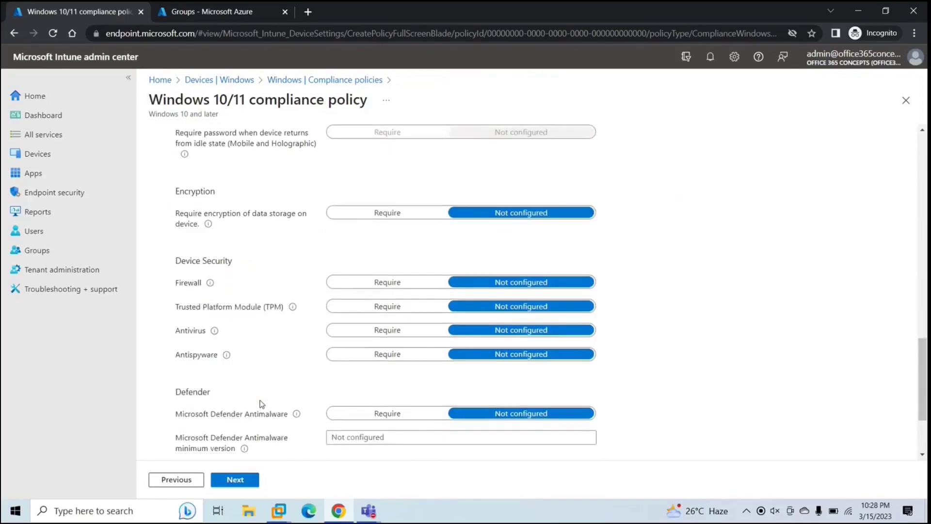
pyautogui.scroll(-3, 261, 404)
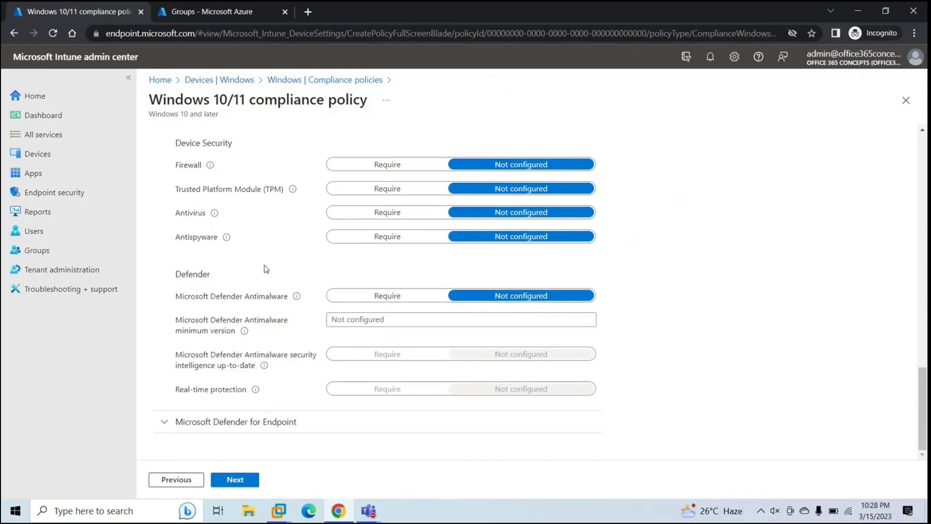
pyautogui.scroll(2, 266, 269)
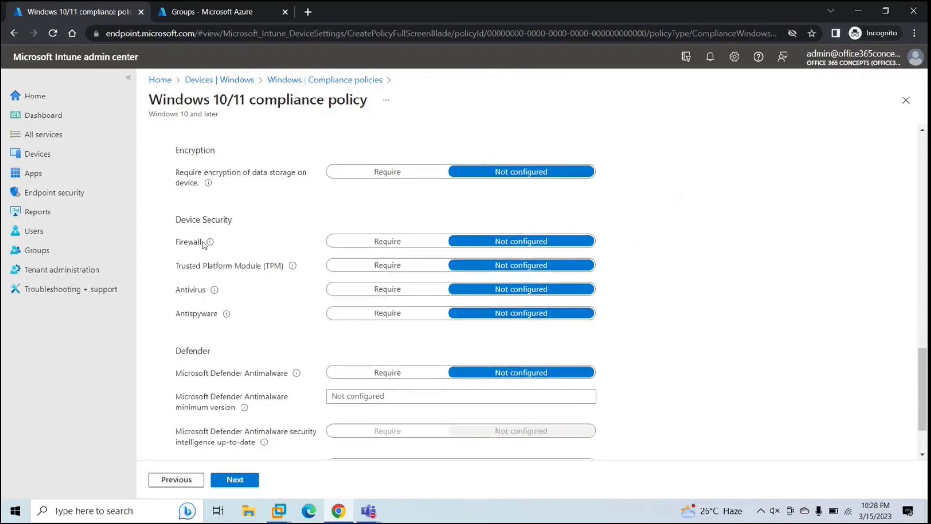
pyautogui.click(367, 241)
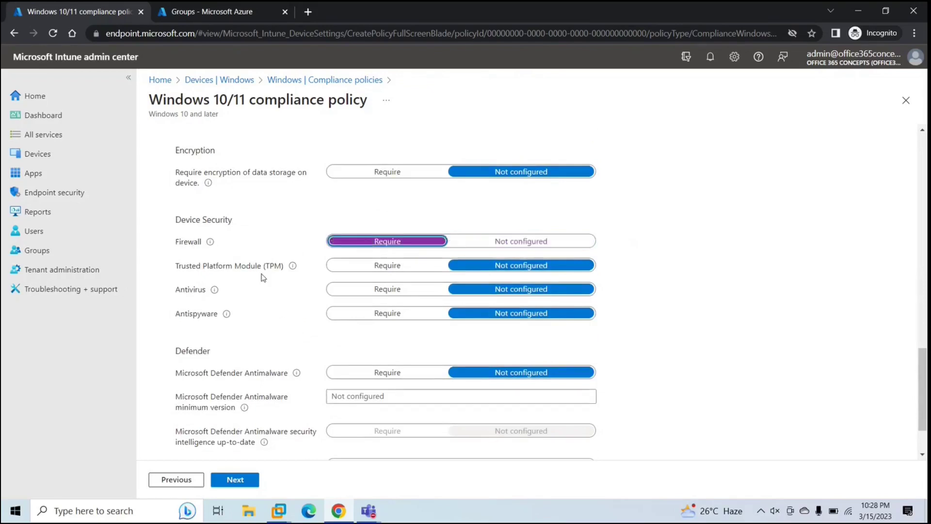
pyautogui.click(368, 289)
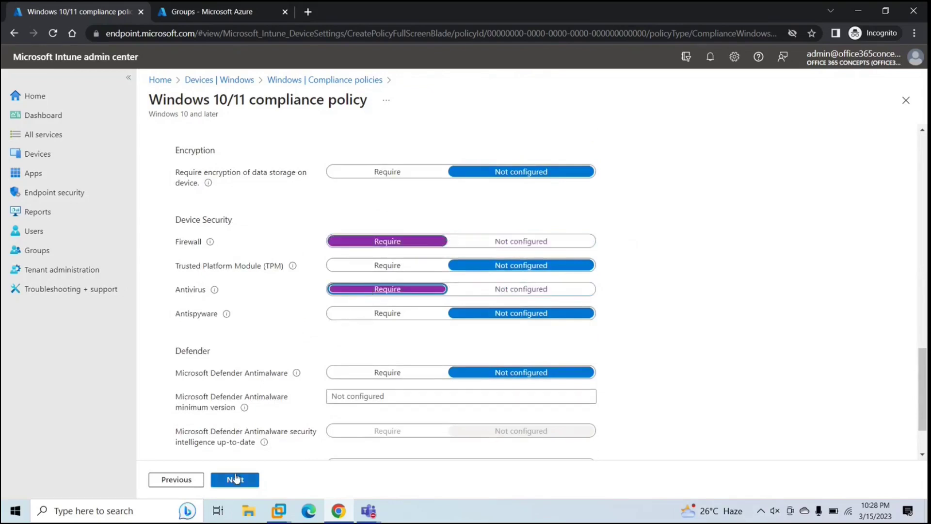
pyautogui.click(235, 480)
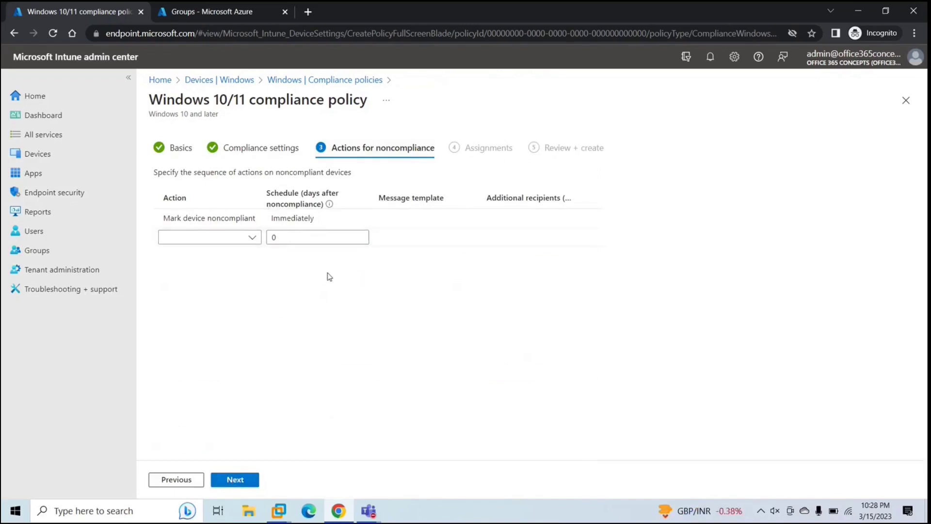
# Step: Pass the compliance settings and noncompliance actions, adding no extra action, to reach Assignments
pyautogui.click(180, 478)
pyautogui.click(178, 479)
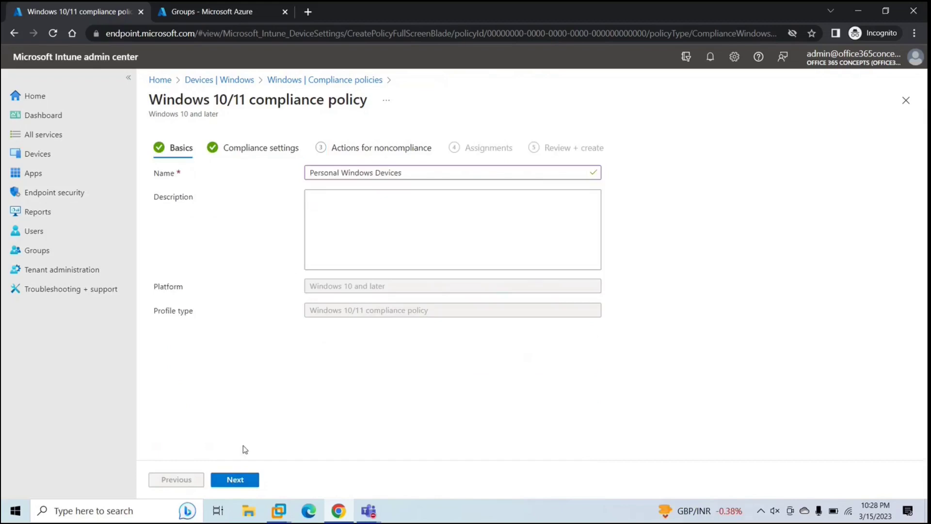
pyautogui.click(235, 479)
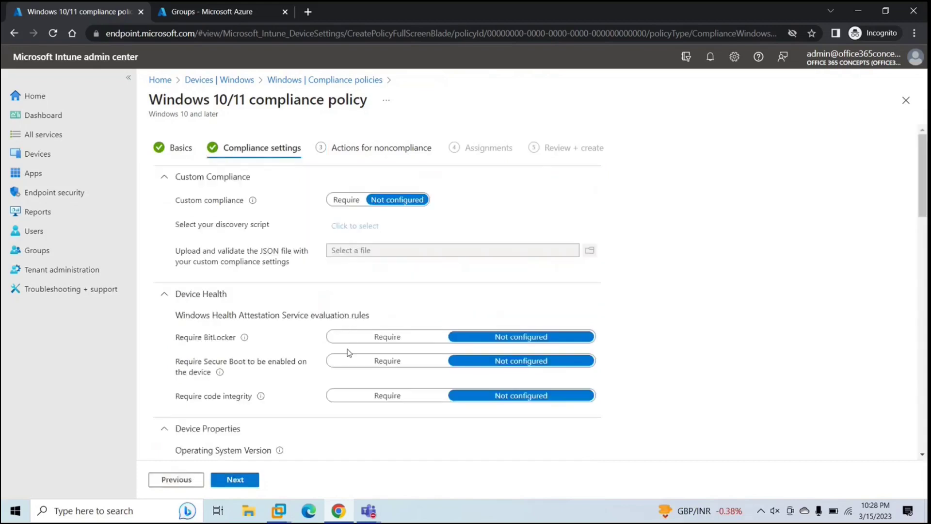
pyautogui.scroll(-15, 348, 352)
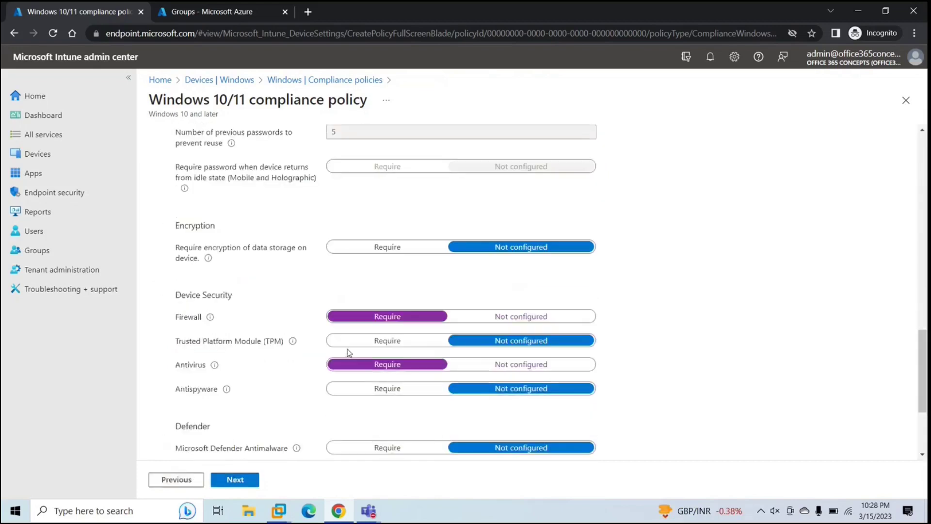
pyautogui.scroll(-2, 348, 353)
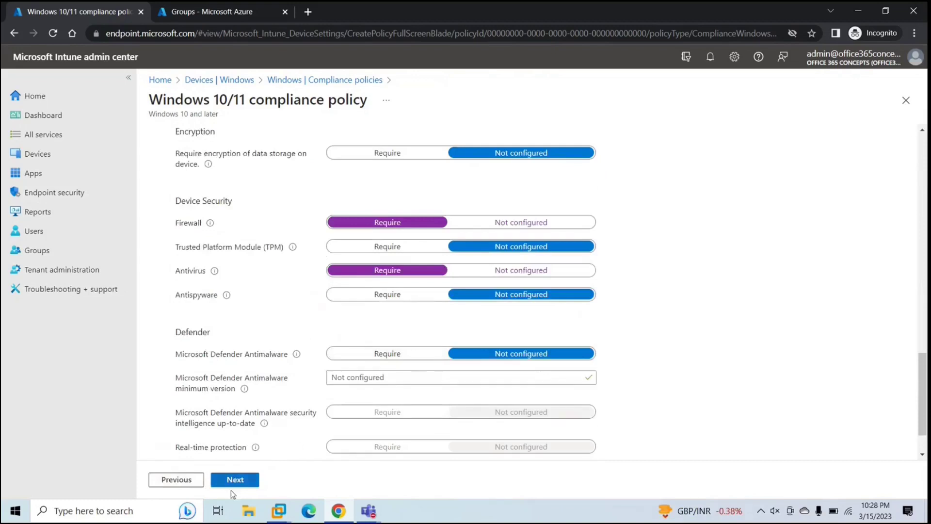
pyautogui.click(234, 479)
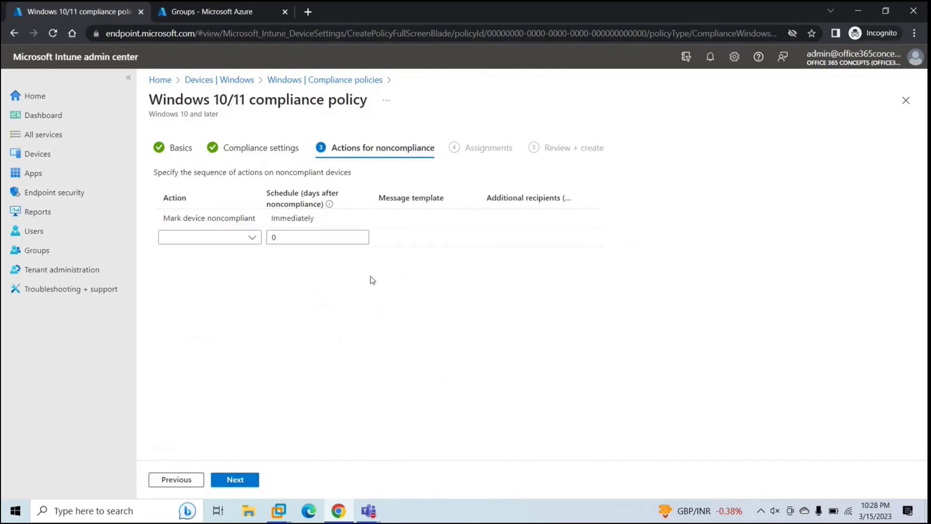
pyautogui.click(213, 242)
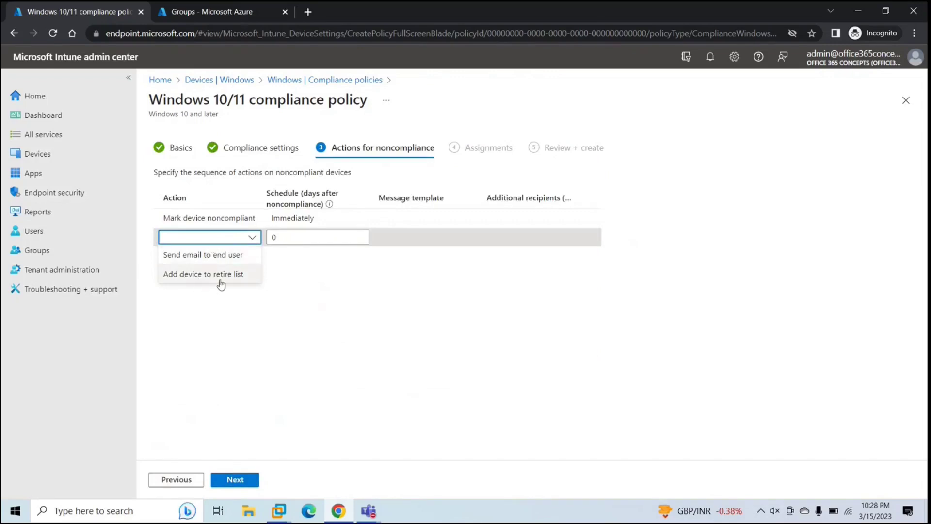
pyautogui.click(301, 311)
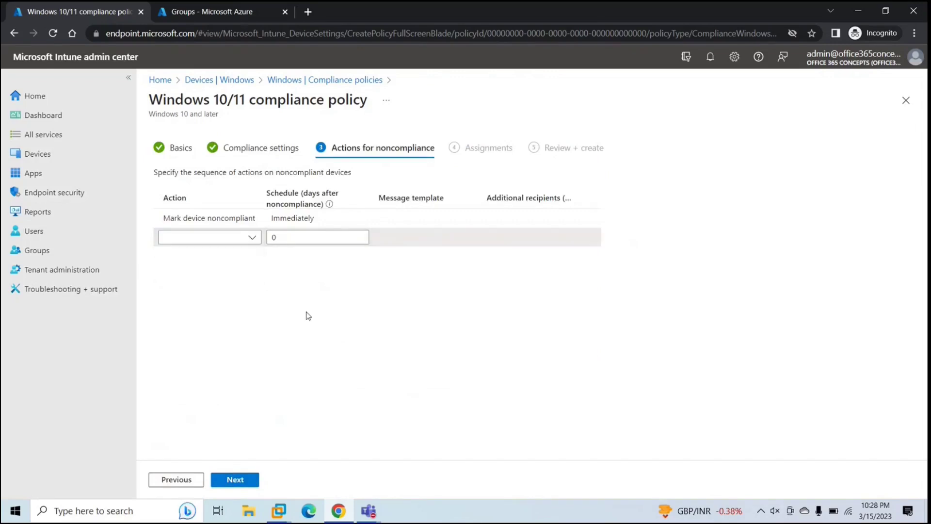
pyautogui.click(237, 479)
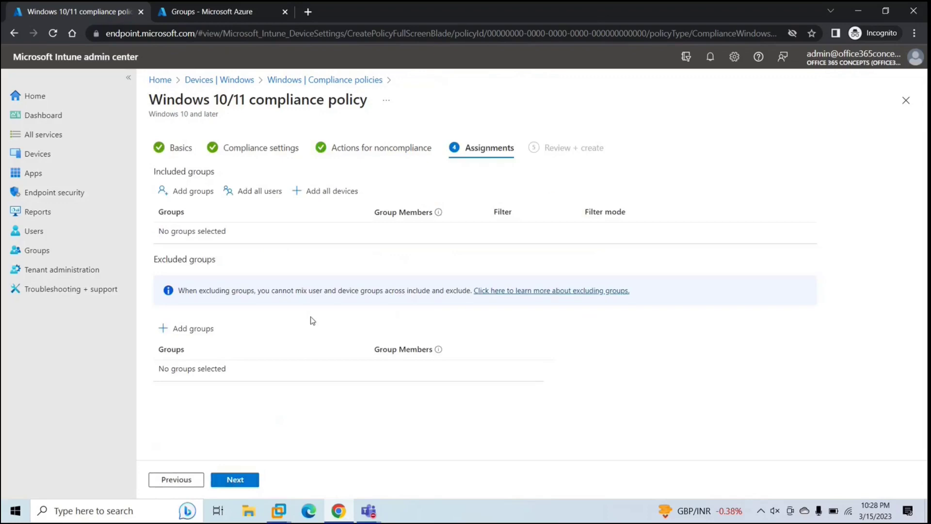
# Step: Include the Personal windows Devices group in the compliance policy's assignments and create the policy
pyautogui.click(187, 192)
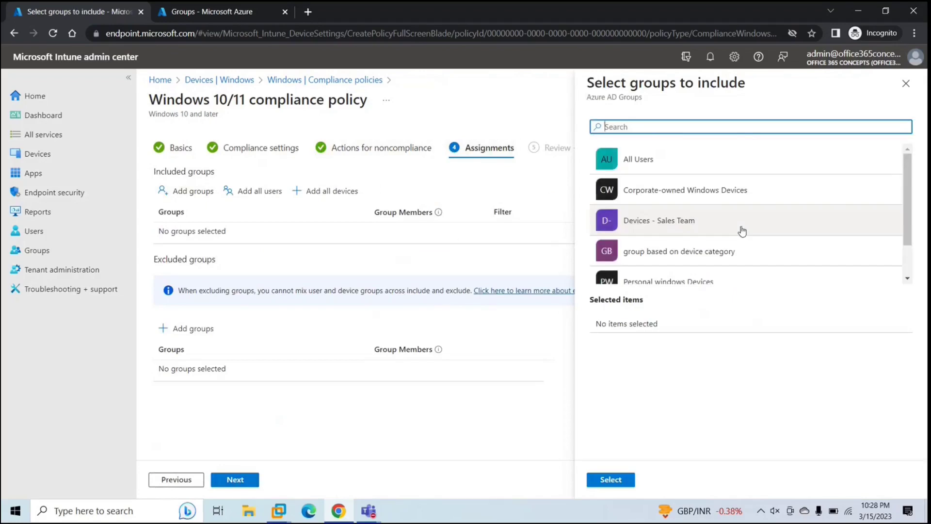
pyautogui.scroll(-2, 742, 232)
pyautogui.click(683, 236)
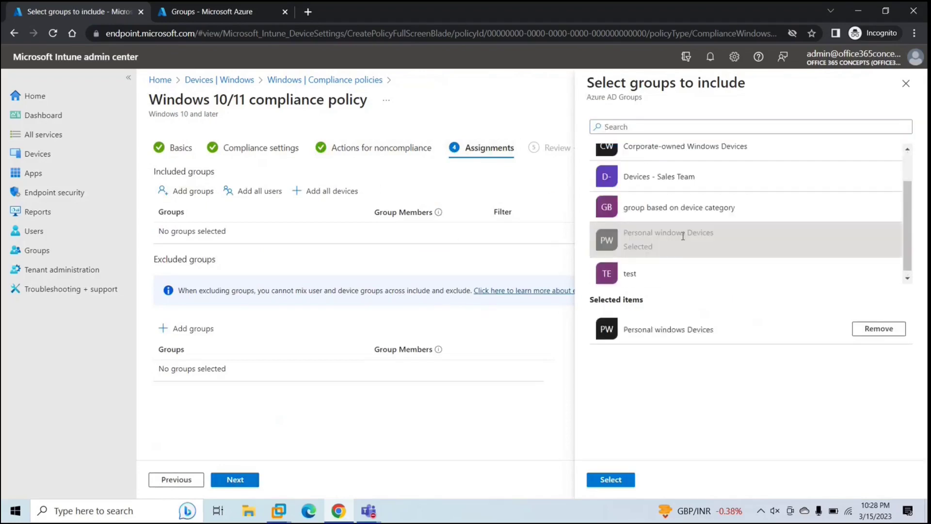
pyautogui.click(609, 480)
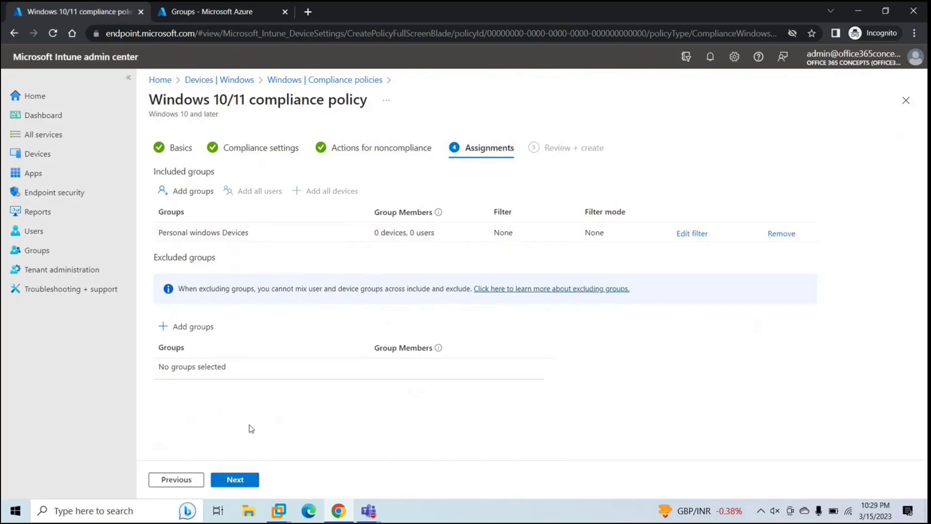
pyautogui.click(235, 479)
pyautogui.scroll(-4, 380, 344)
pyautogui.scroll(4, 382, 344)
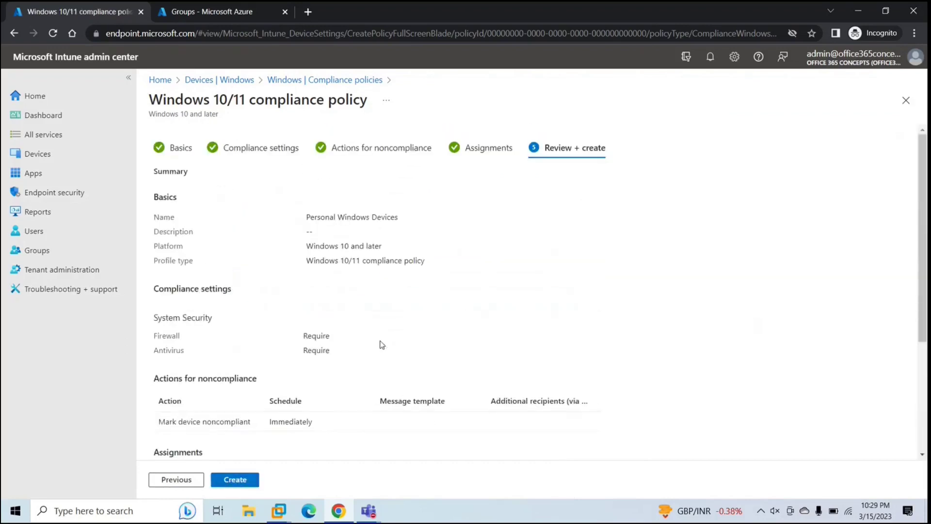
pyautogui.click(234, 479)
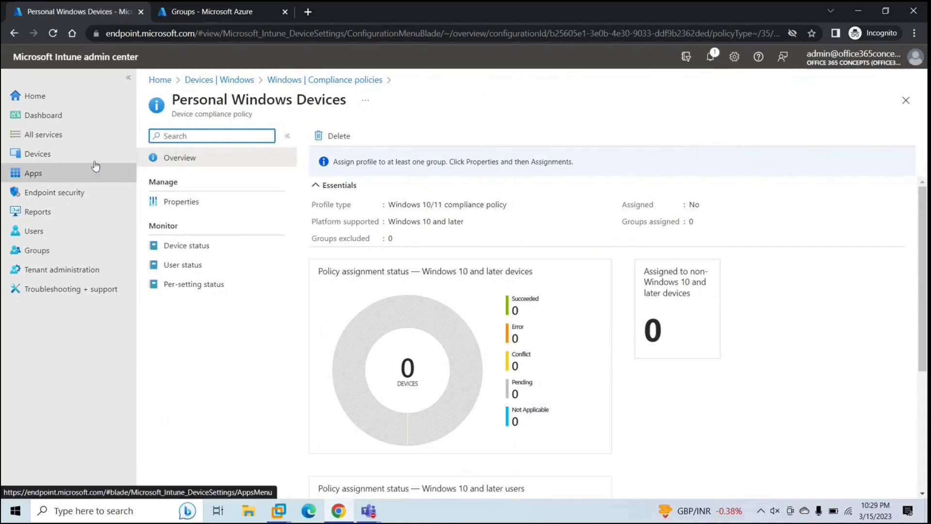
pyautogui.click(79, 155)
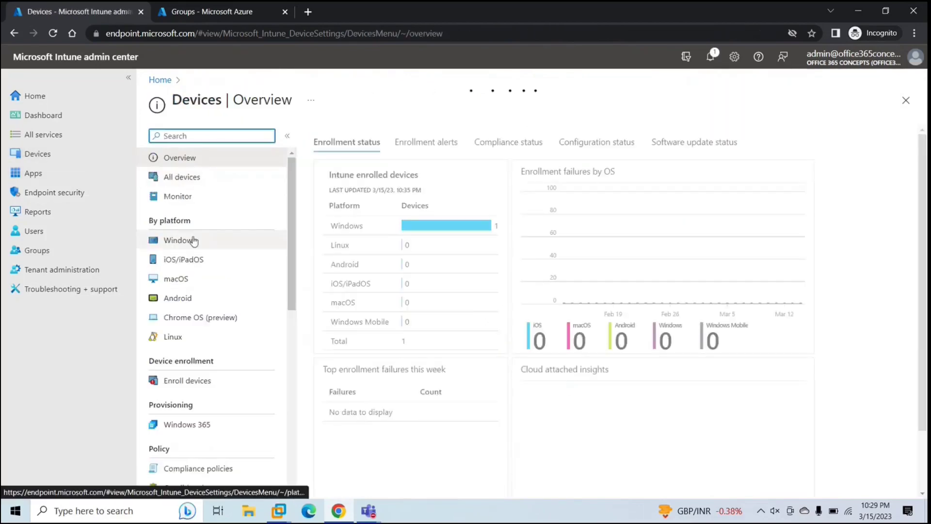
# Step: Start a new profile from the Windows configuration profiles list
pyautogui.click(192, 241)
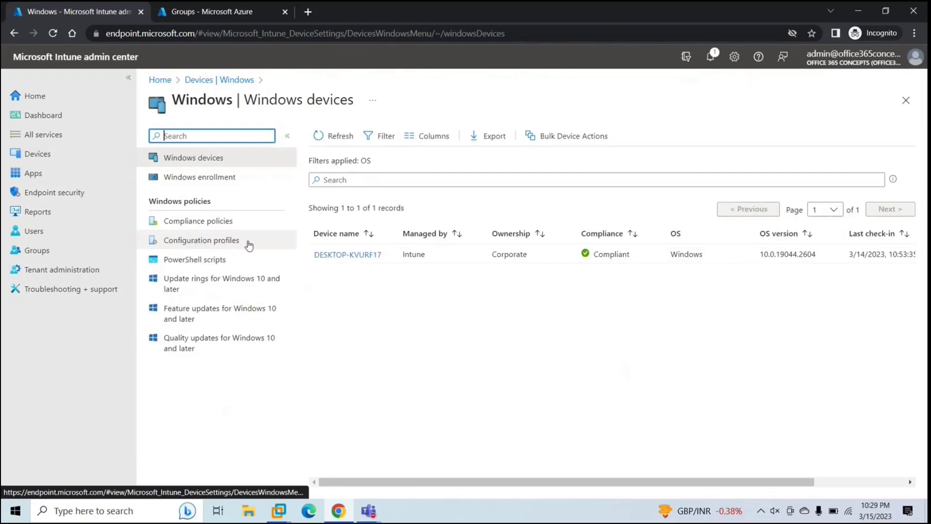
pyautogui.click(249, 246)
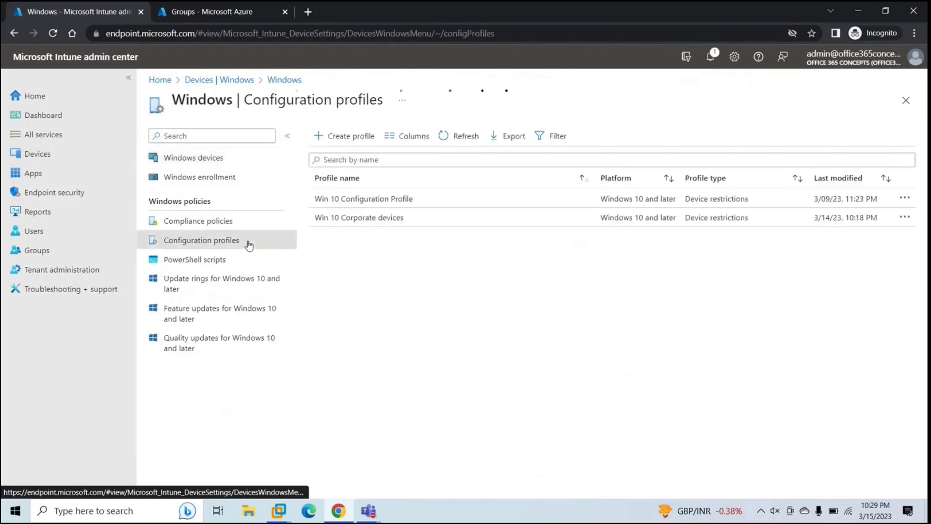
pyautogui.click(357, 138)
# Step: Choose platform Windows 10 and later, profile type Templates, and the Device restrictions template
pyautogui.click(616, 145)
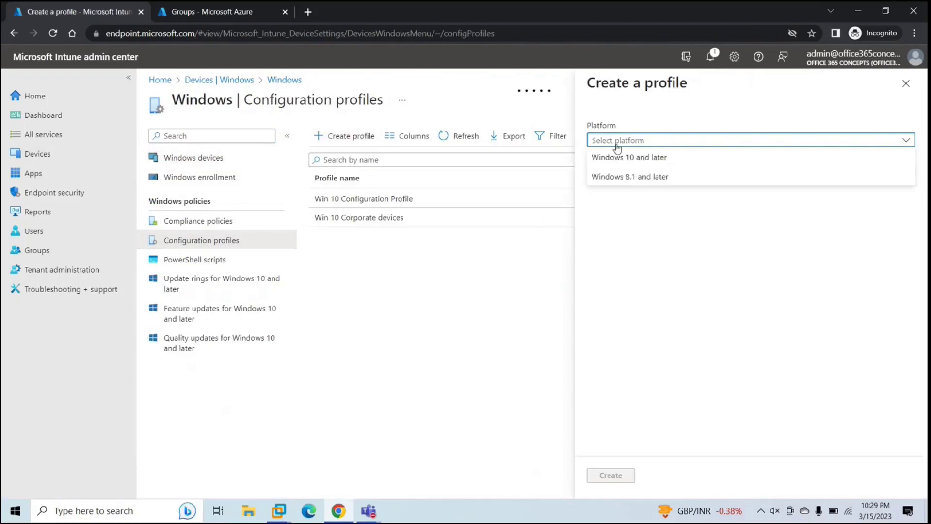
pyautogui.click(630, 164)
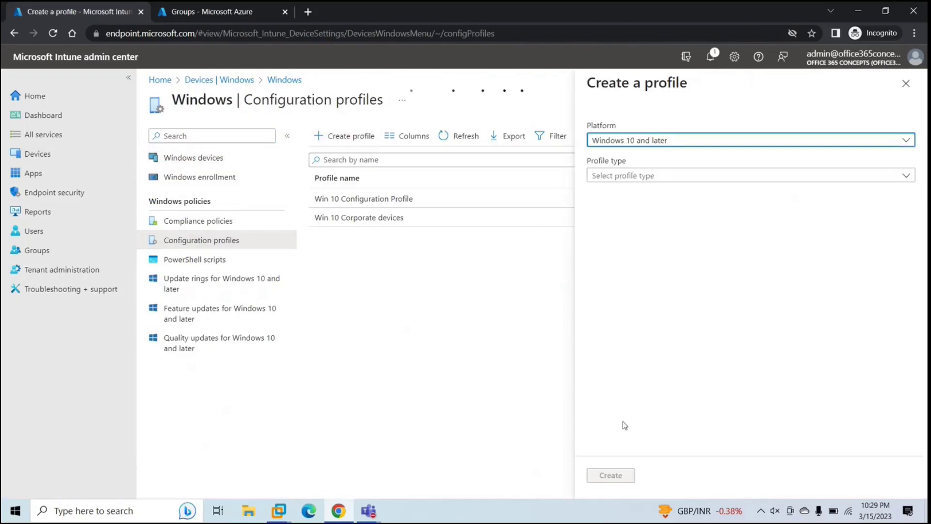
pyautogui.click(658, 175)
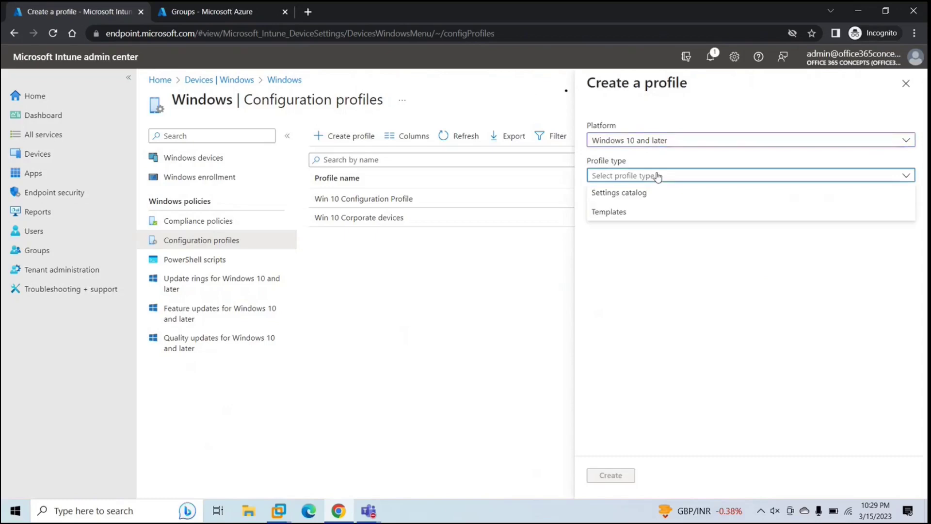
pyautogui.click(632, 212)
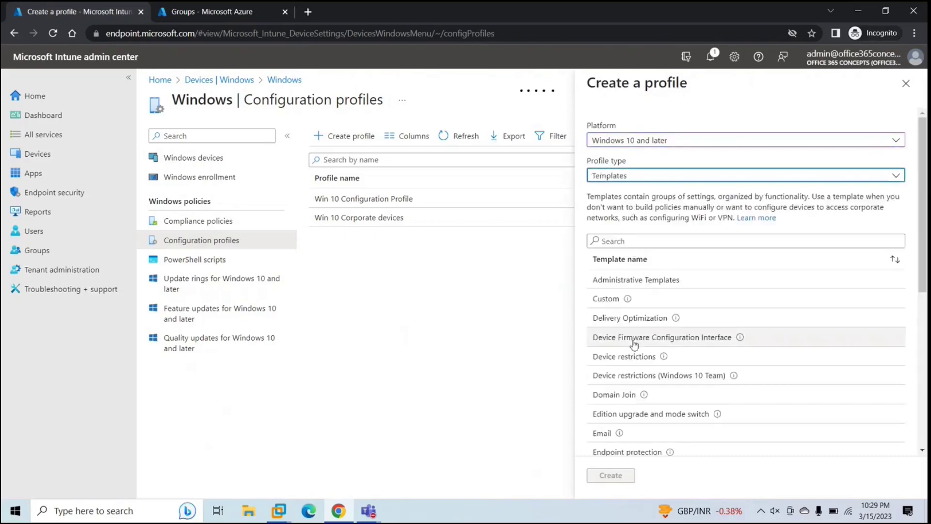
pyautogui.scroll(-3, 633, 352)
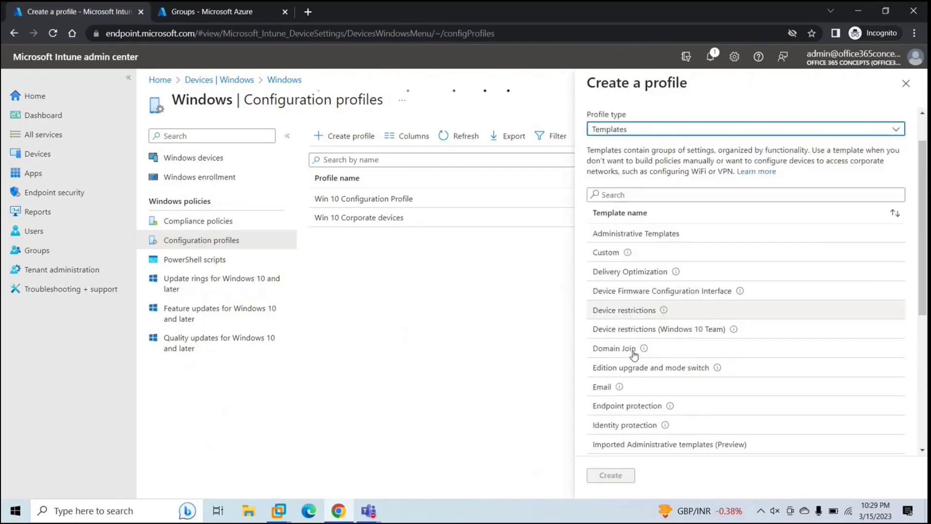
pyautogui.scroll(-2, 633, 355)
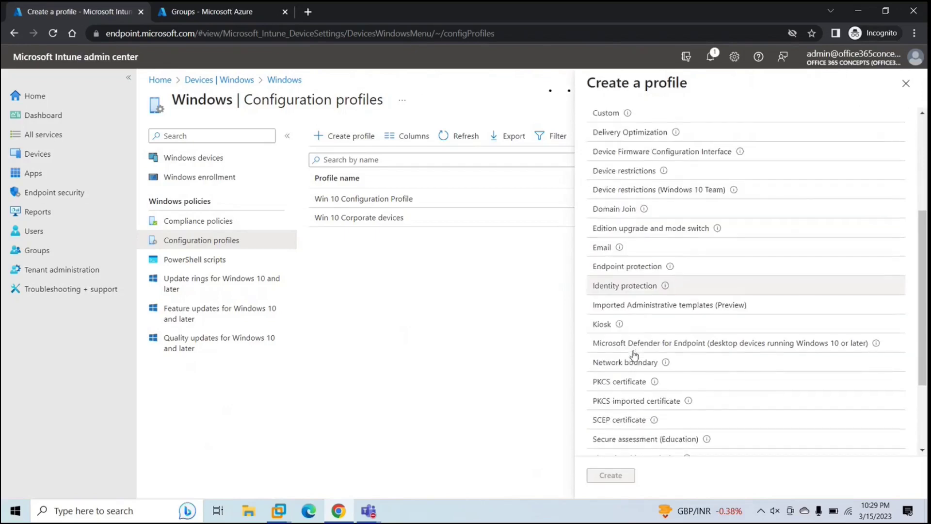
pyautogui.scroll(4, 633, 354)
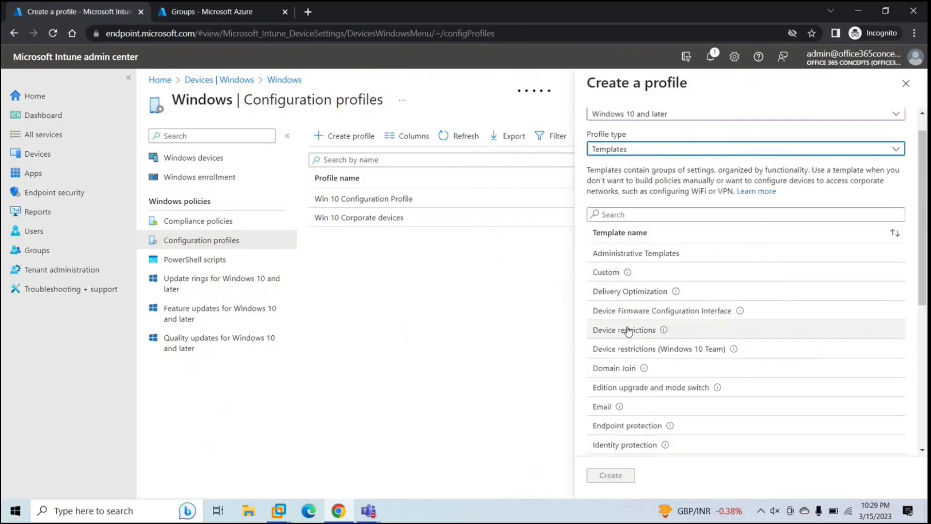
pyautogui.click(627, 330)
# Step: Create the Device restrictions profile named 'Personal Windows Devices' and advance to its configuration settings
pyautogui.click(610, 475)
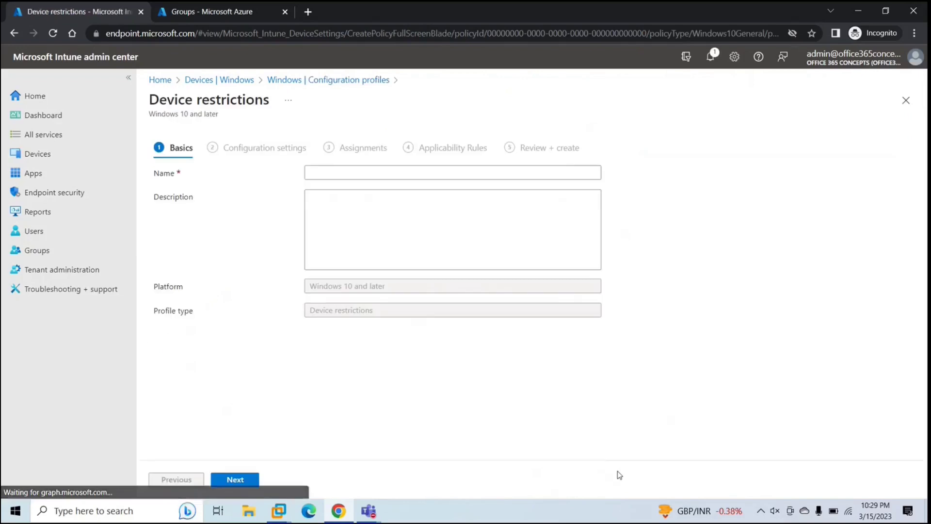
pyautogui.click(333, 172)
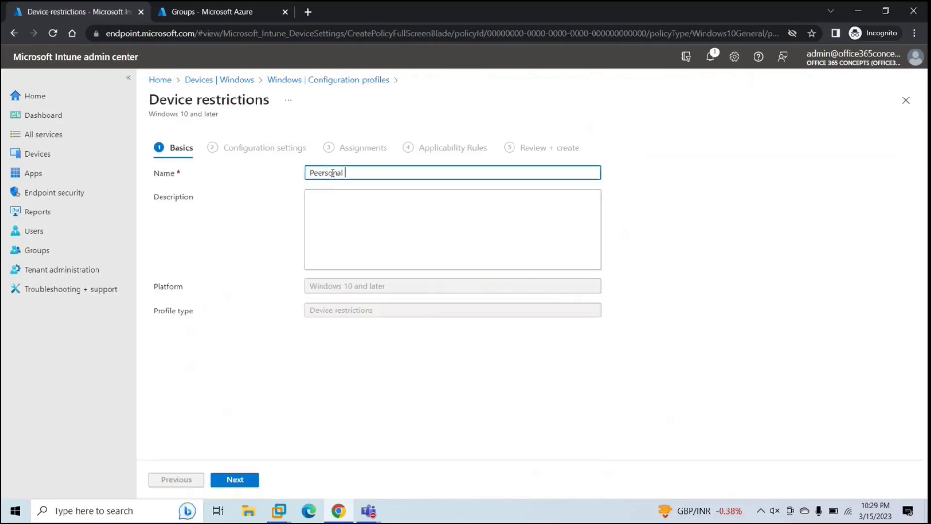
pyautogui.write('Peerso')
pyautogui.press('BackSpace')
pyautogui.press('BackSpace')
pyautogui.press('BackSpace')
pyautogui.press('BackSpace')
pyautogui.click(235, 480)
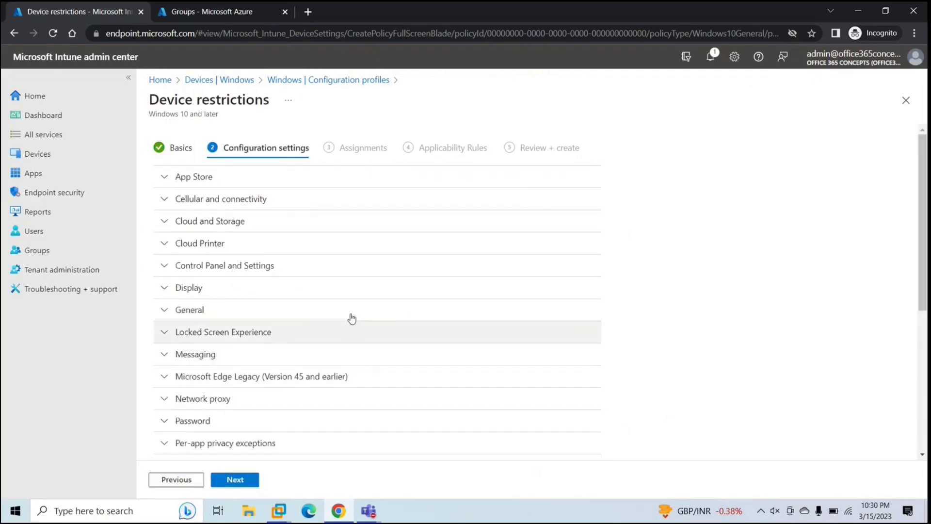
# Step: Expand and review the App Store and Cellular and connectivity settings, then collapse both
pyautogui.click(219, 179)
pyautogui.scroll(-8, 328, 322)
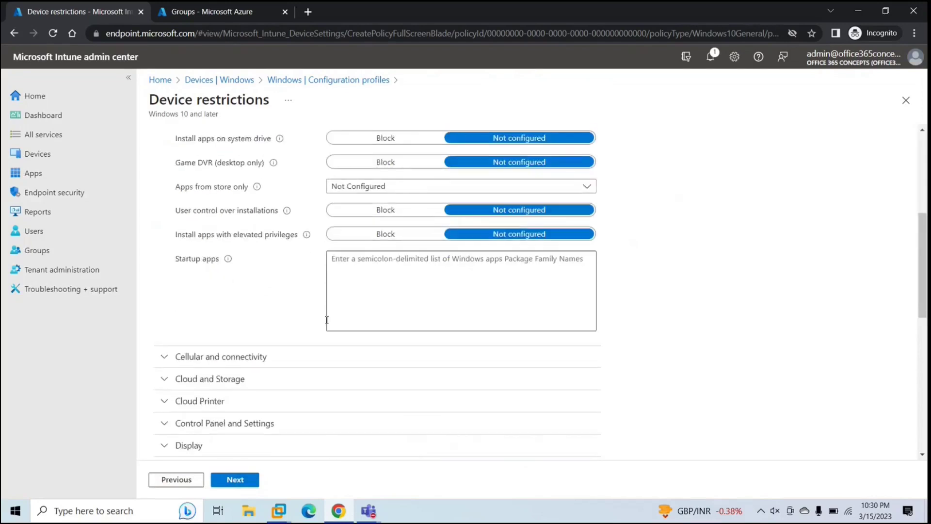
pyautogui.click(260, 223)
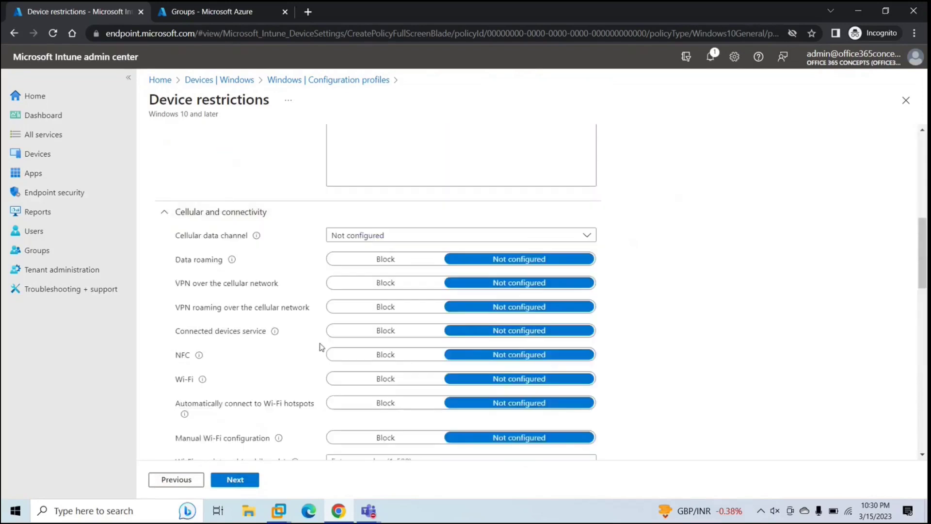
pyautogui.scroll(-9, 319, 343)
pyautogui.scroll(-3, 321, 347)
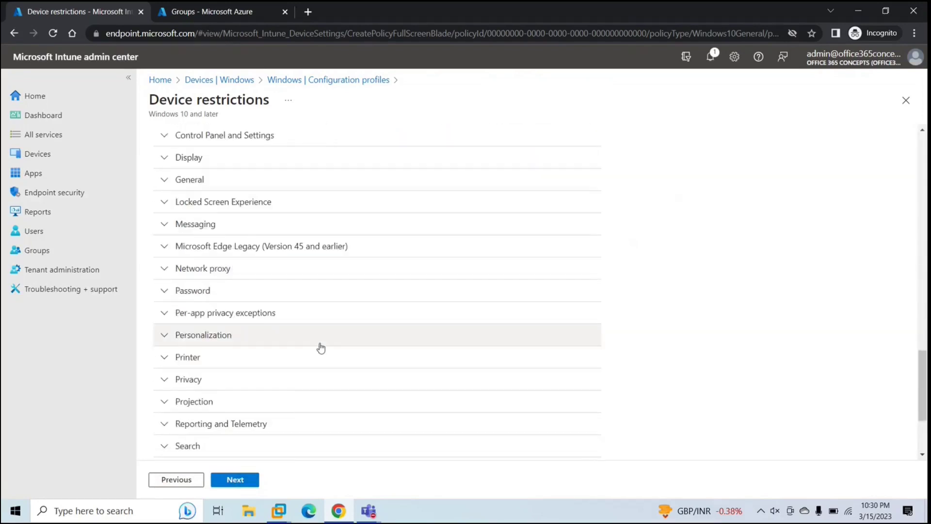
pyautogui.scroll(5, 314, 266)
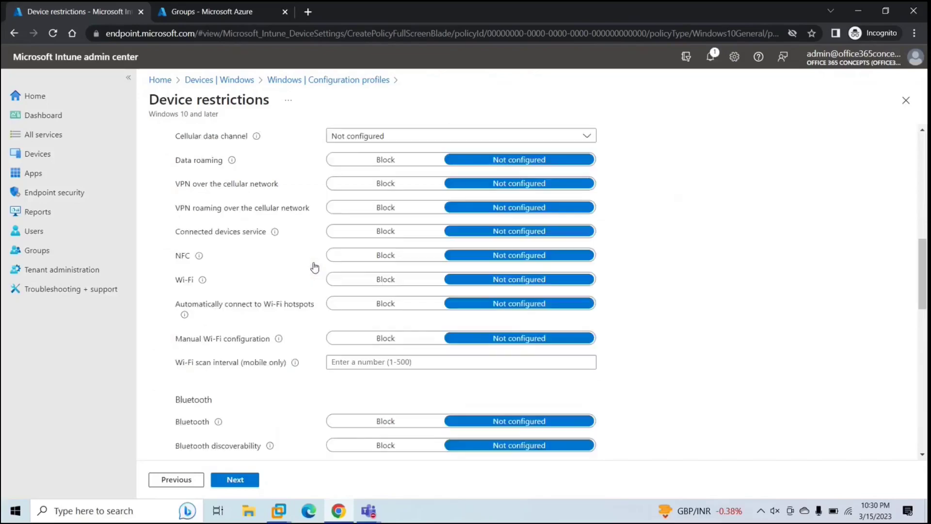
pyautogui.scroll(10, 314, 267)
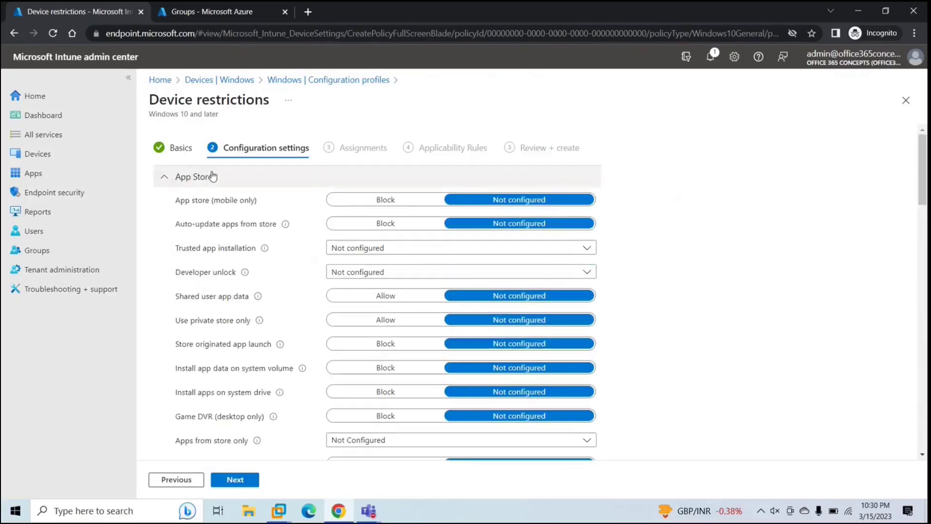
pyautogui.click(213, 176)
pyautogui.click(209, 208)
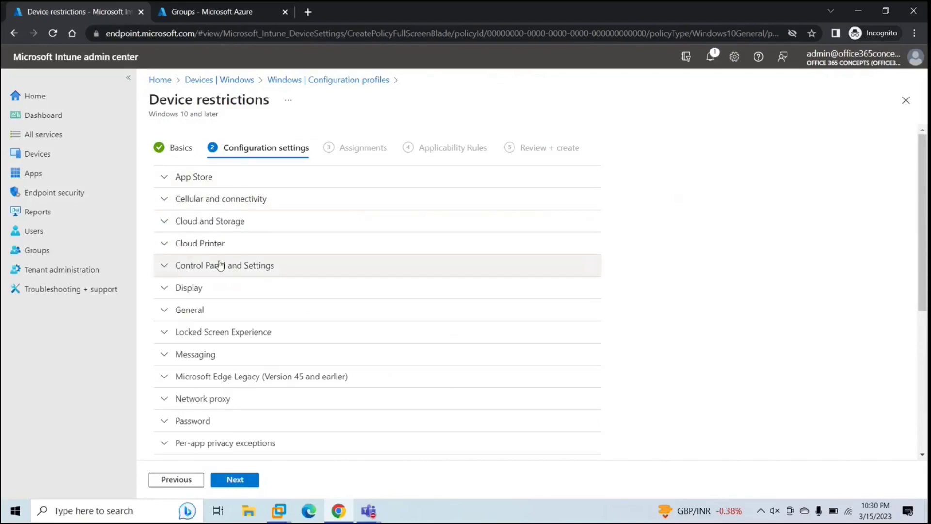
# Step: Under General, set OneDrive file sync and Removable storage to Block
pyautogui.click(222, 314)
pyautogui.scroll(-5, 286, 331)
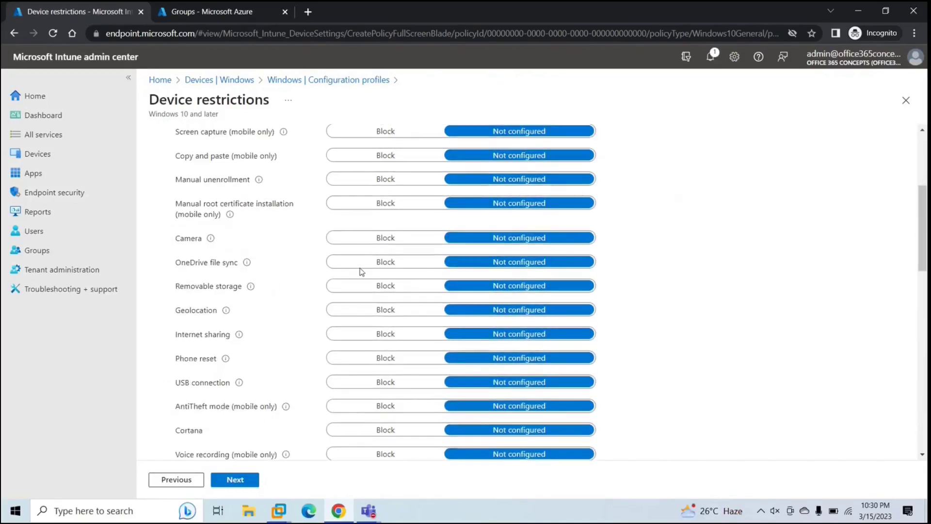
pyautogui.click(357, 264)
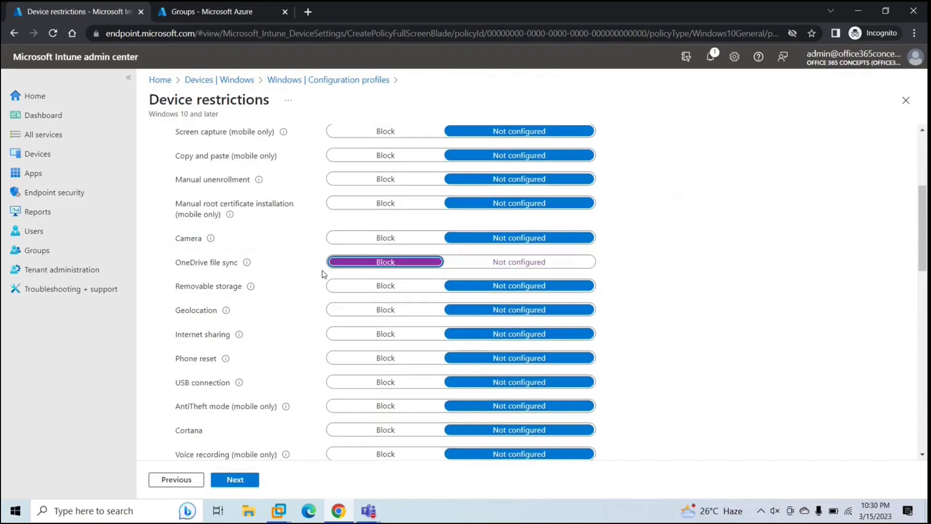
pyautogui.click(370, 287)
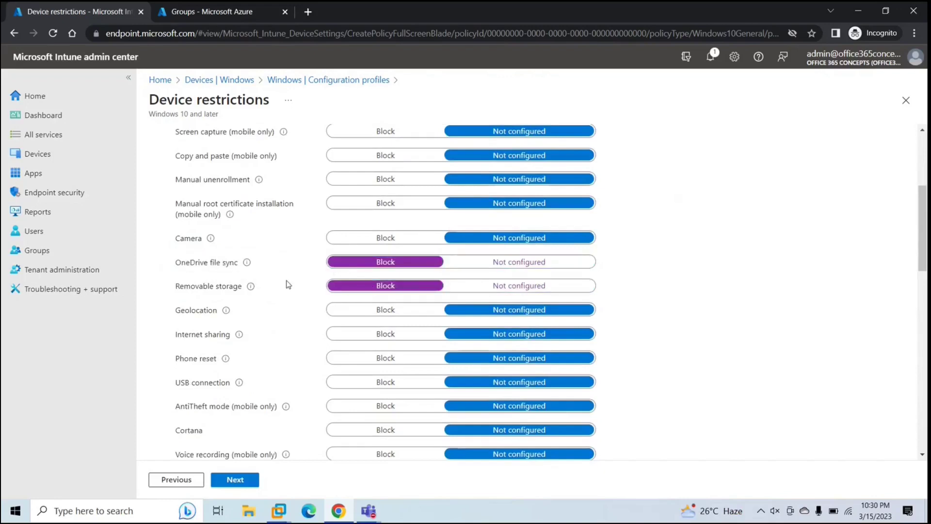
pyautogui.click(233, 478)
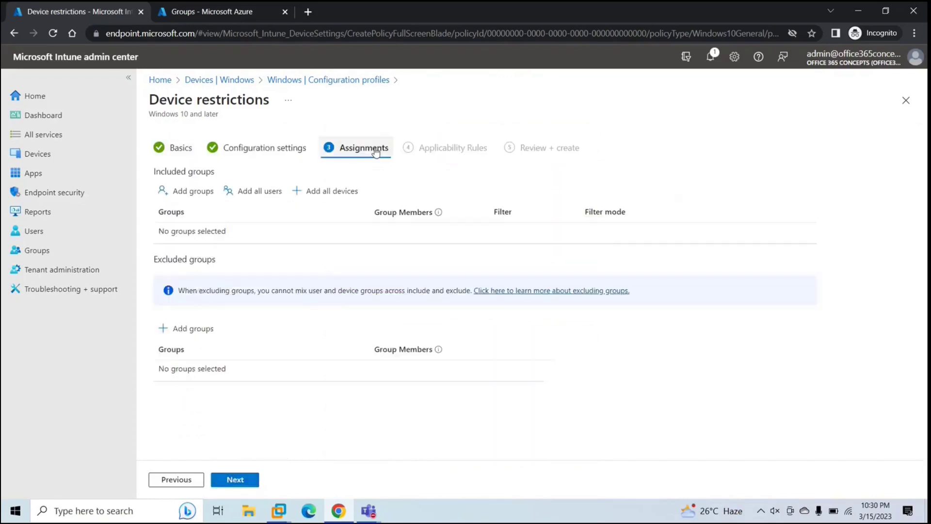
# Step: Assign the Personal windows Devices group and advance past applicability rules to the review summary
pyautogui.click(196, 194)
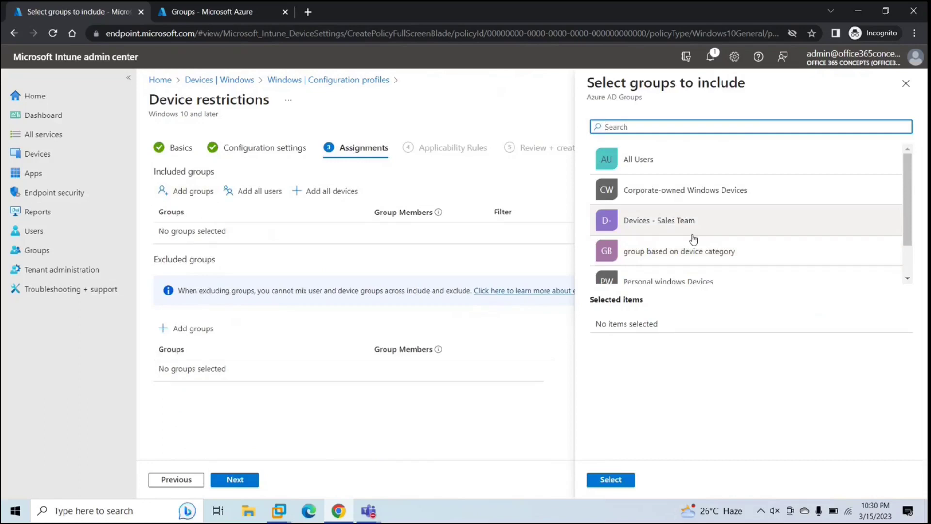
pyautogui.scroll(-1, 693, 239)
pyautogui.click(679, 265)
pyautogui.click(611, 479)
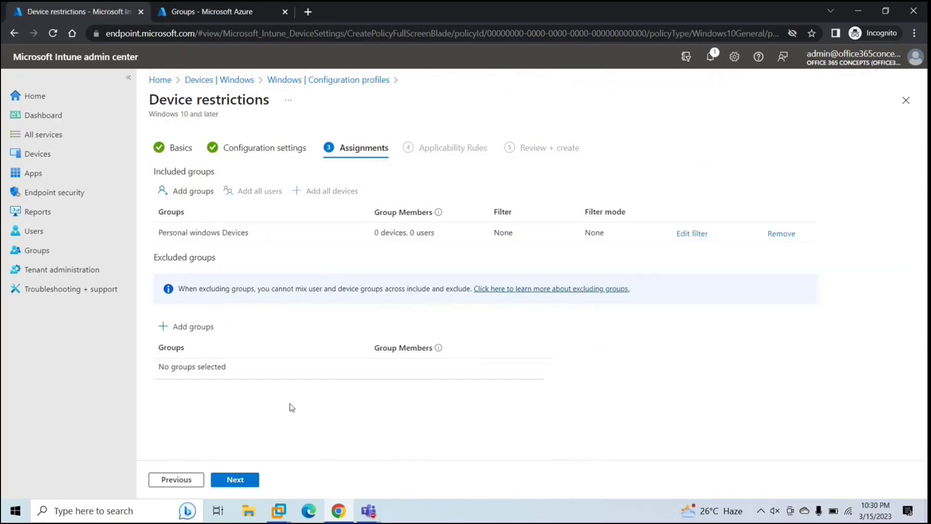
pyautogui.click(237, 479)
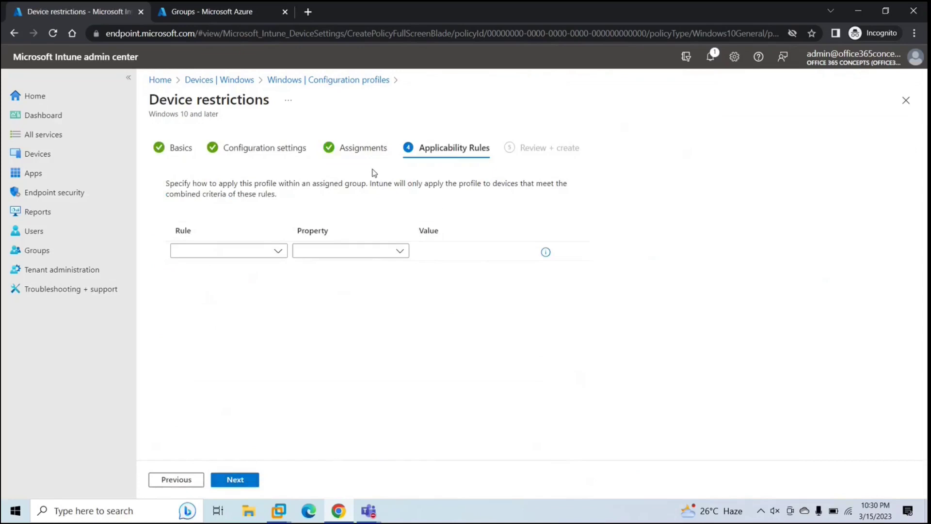
pyautogui.click(234, 479)
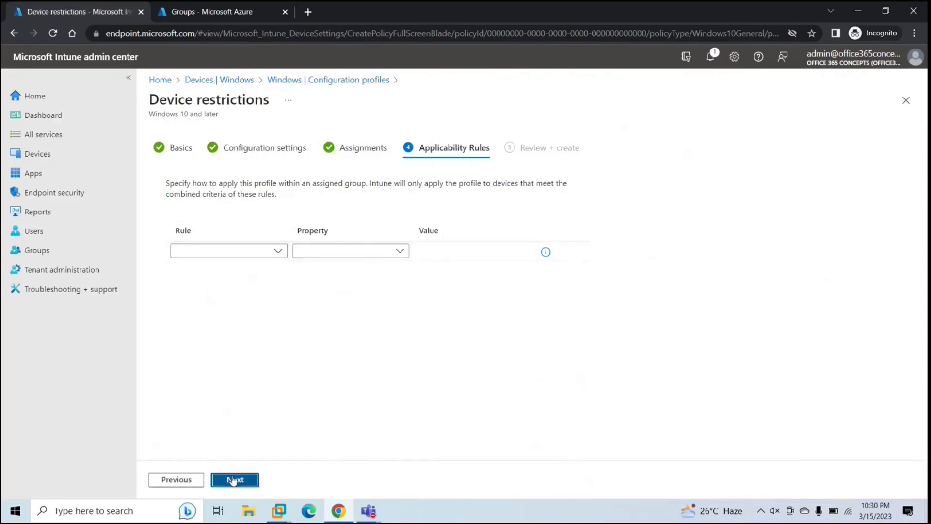
pyautogui.scroll(-3, 380, 339)
pyautogui.scroll(3, 386, 333)
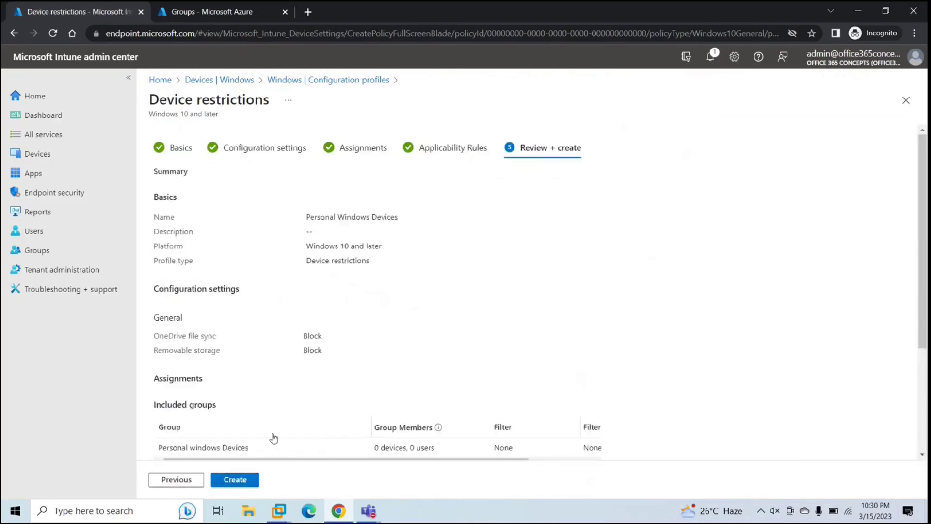
# Step: Recheck the configuration settings, return to the review summary, and create the restriction profile
pyautogui.click(178, 480)
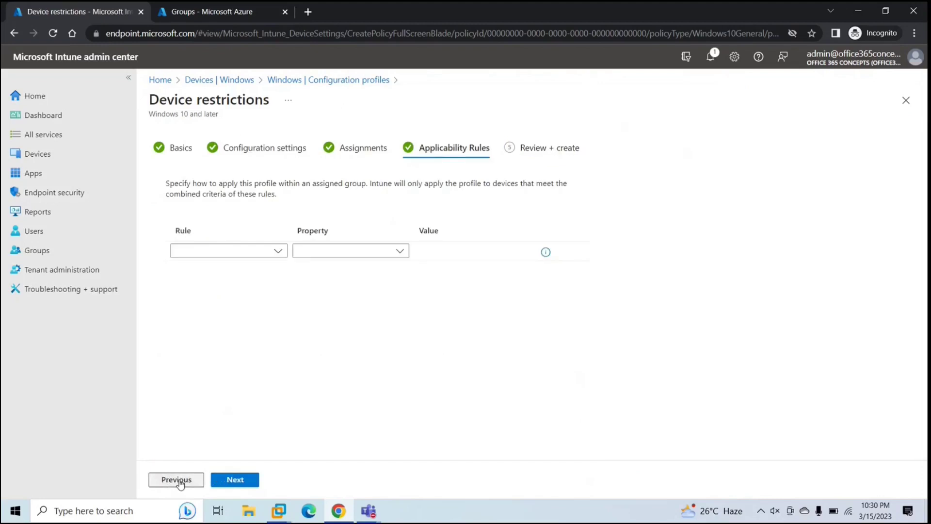
pyautogui.click(178, 480)
pyautogui.click(177, 480)
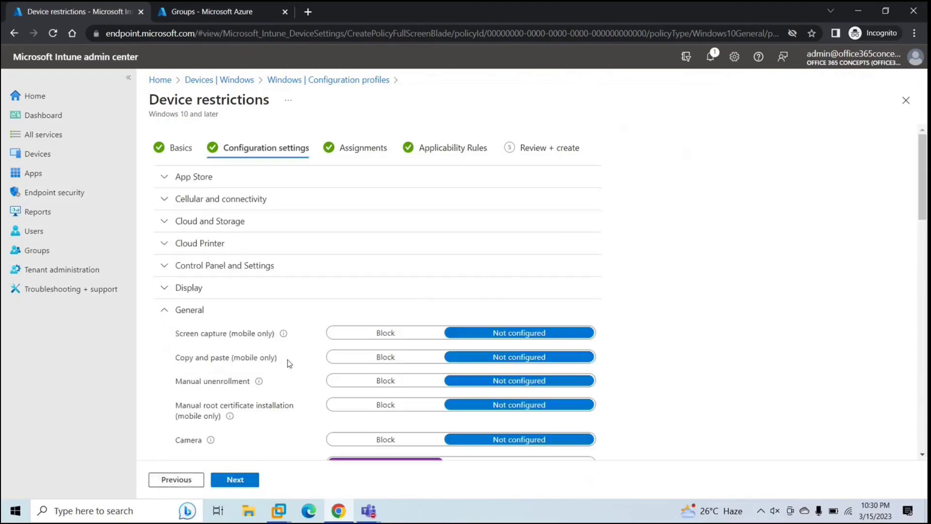
pyautogui.scroll(-10, 279, 367)
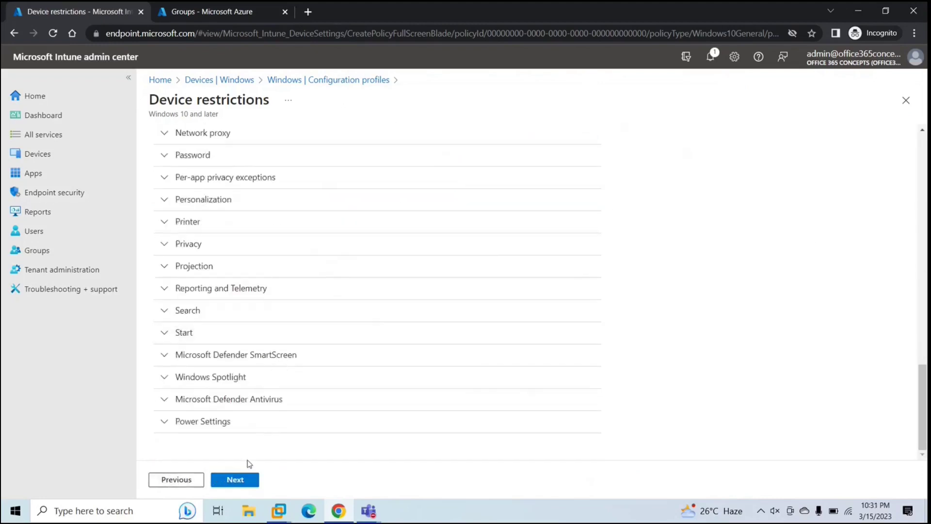
pyautogui.click(238, 487)
pyautogui.click(237, 487)
pyautogui.click(238, 487)
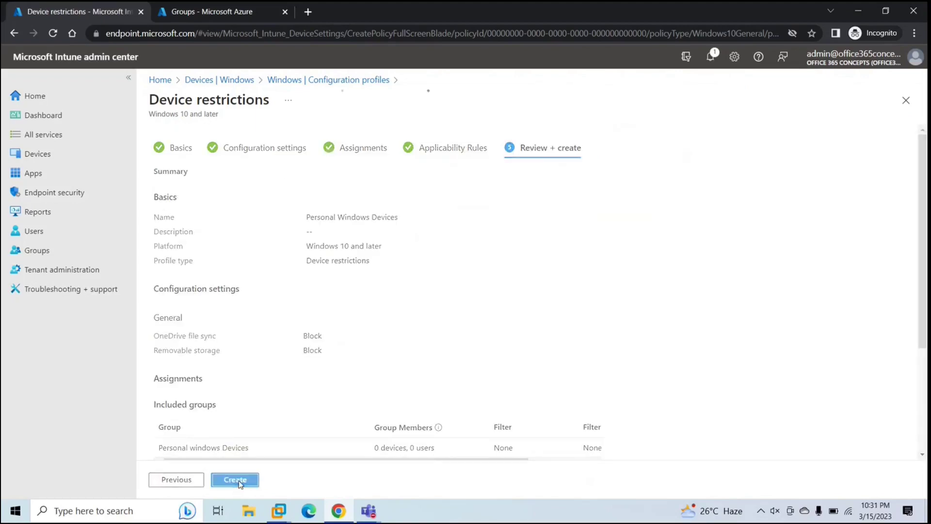
pyautogui.click(236, 480)
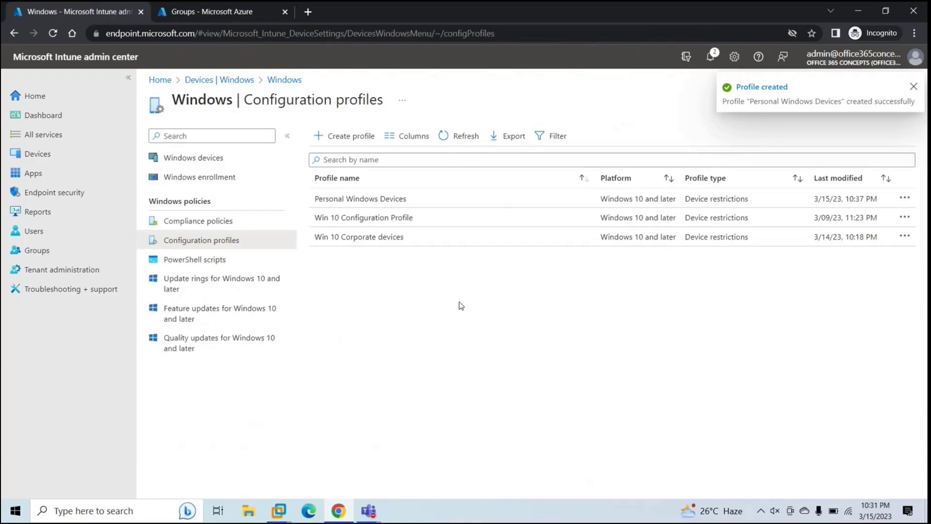
# Step: Open the Personal windows Devices group in Azure and view its Members page, showing none
pyautogui.click(232, 10)
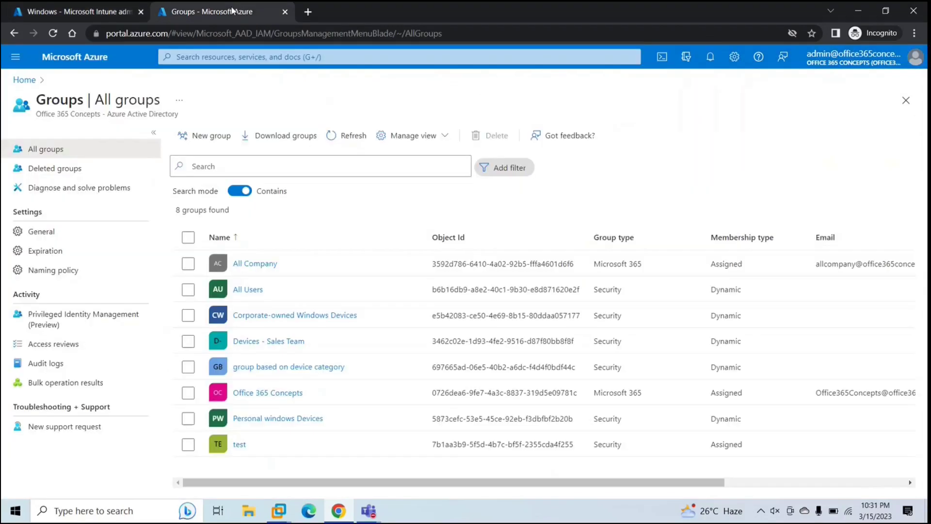
pyautogui.click(266, 426)
pyautogui.click(266, 423)
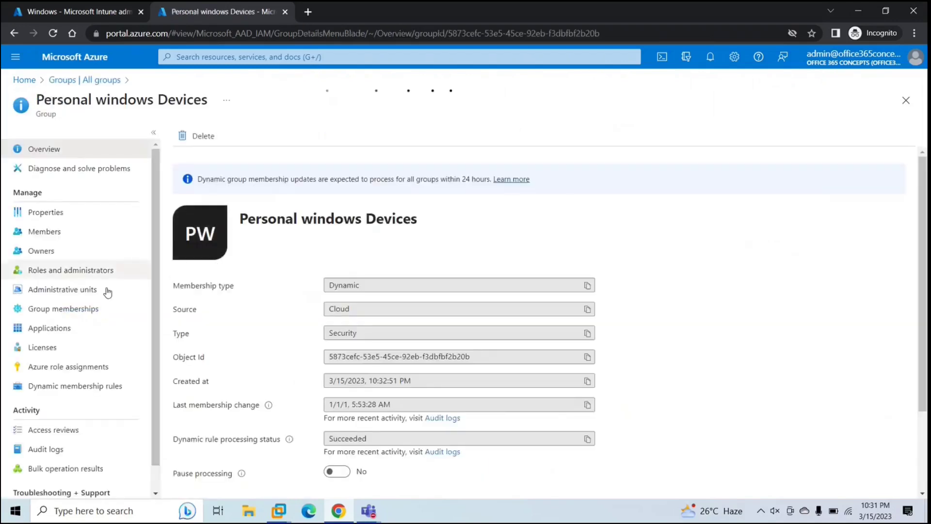
pyautogui.click(75, 234)
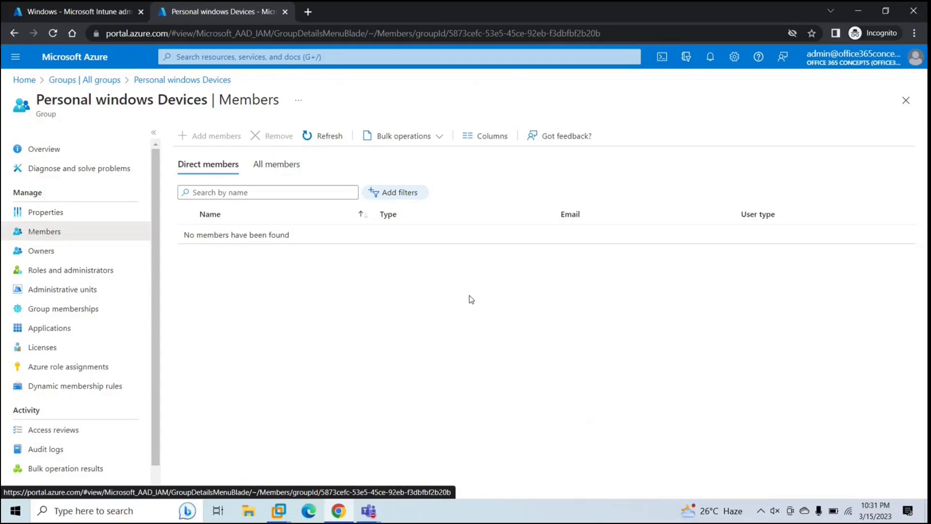
pyautogui.click(279, 510)
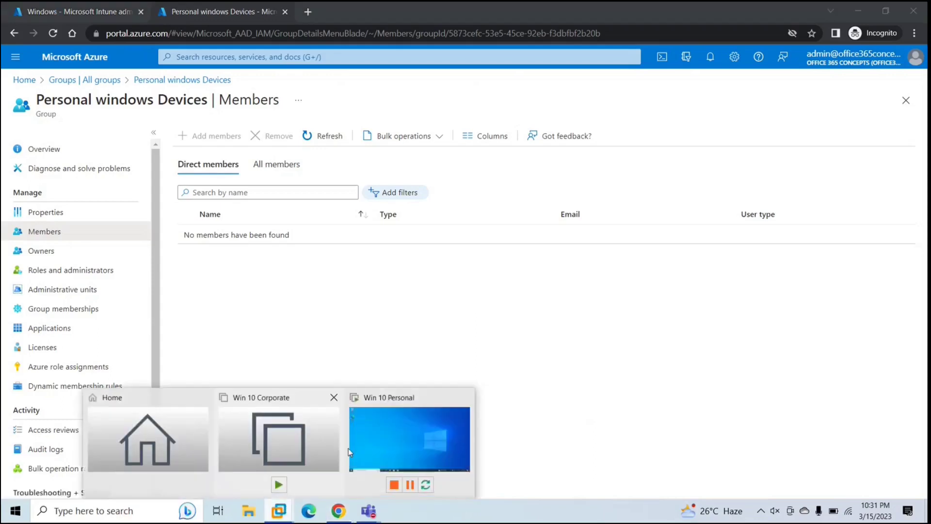
# Step: Switch to the Win 10 Personal virtual machine and open Settings full screen
pyautogui.click(365, 436)
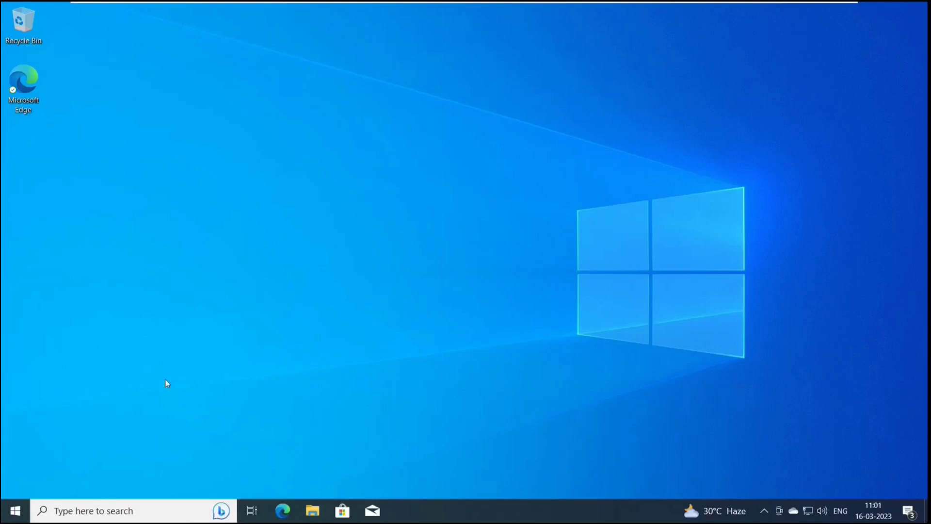
pyautogui.click(15, 510)
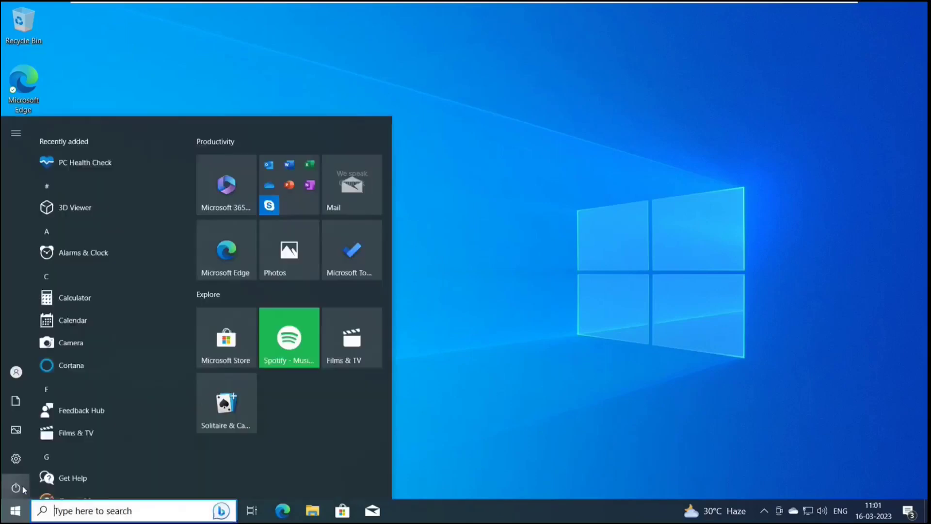
pyautogui.click(18, 455)
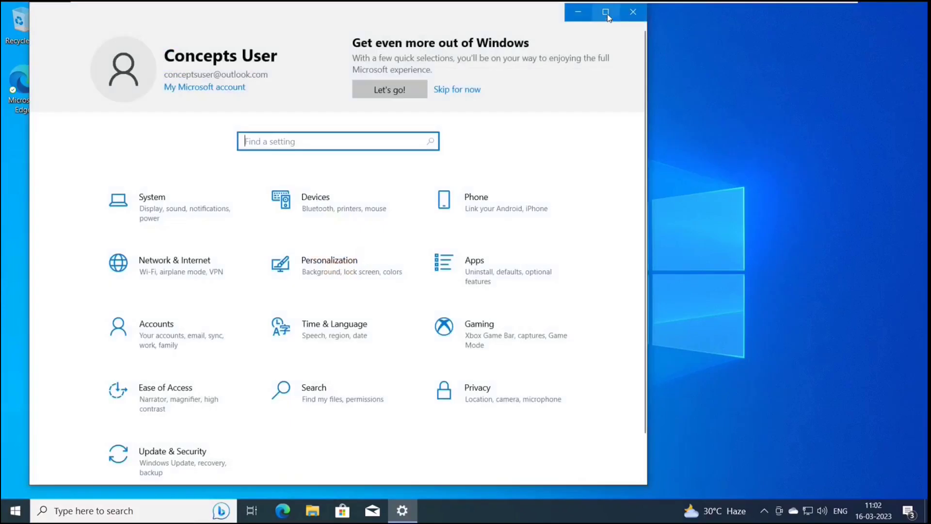
pyautogui.click(606, 13)
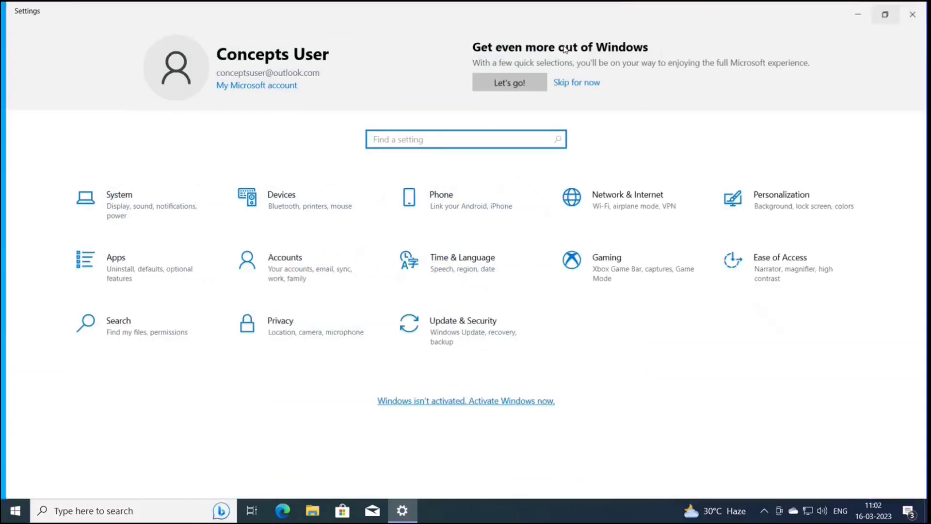
# Step: Go to Accounts > Access work or school and start connecting an account
pyautogui.click(283, 276)
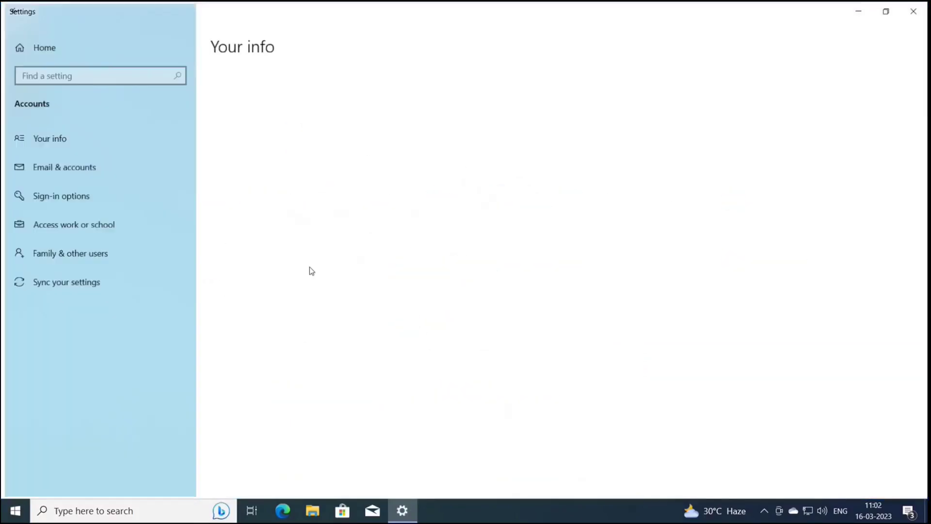
pyautogui.click(74, 231)
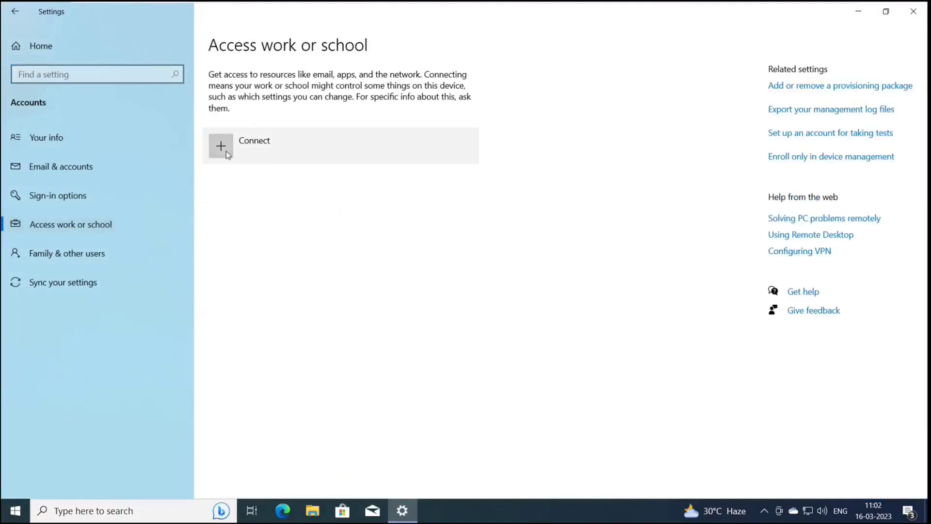
pyautogui.click(225, 152)
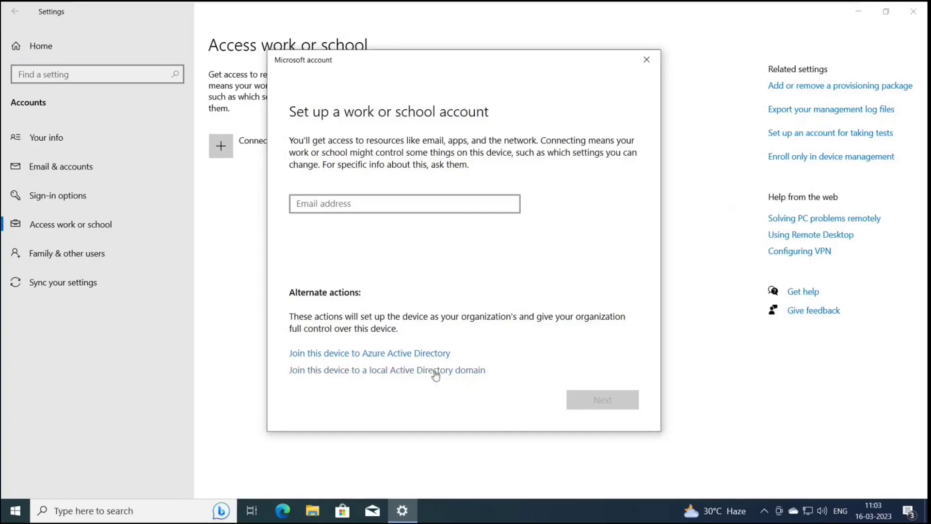
# Step: Sign in with the work account's email and password and accept the Office 365 Concepts terms
pyautogui.click(382, 202)
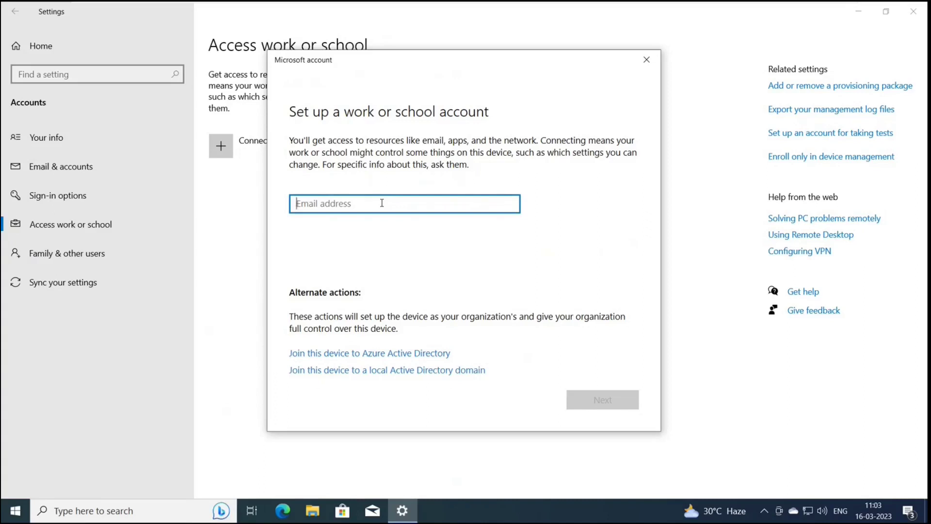
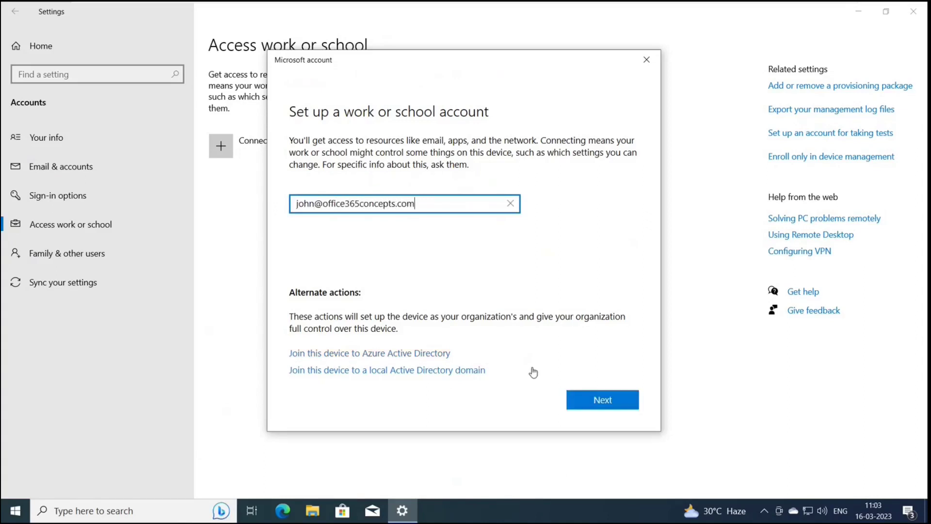
pyautogui.click(577, 398)
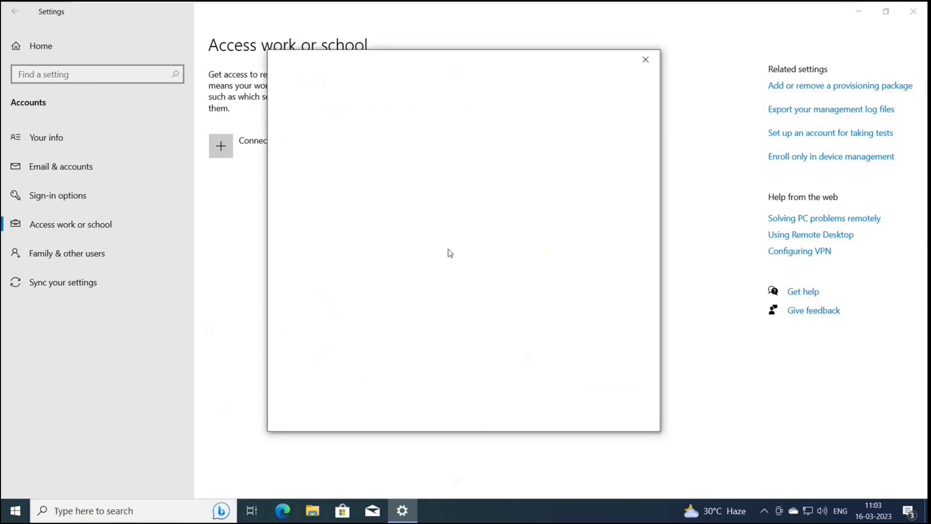
pyautogui.write('••••••')
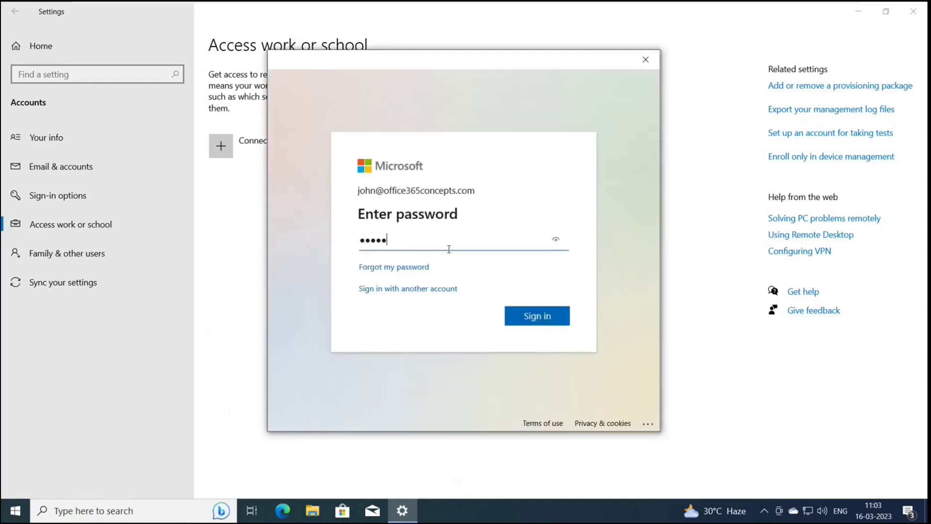
pyautogui.write('••••')
pyautogui.press('Return')
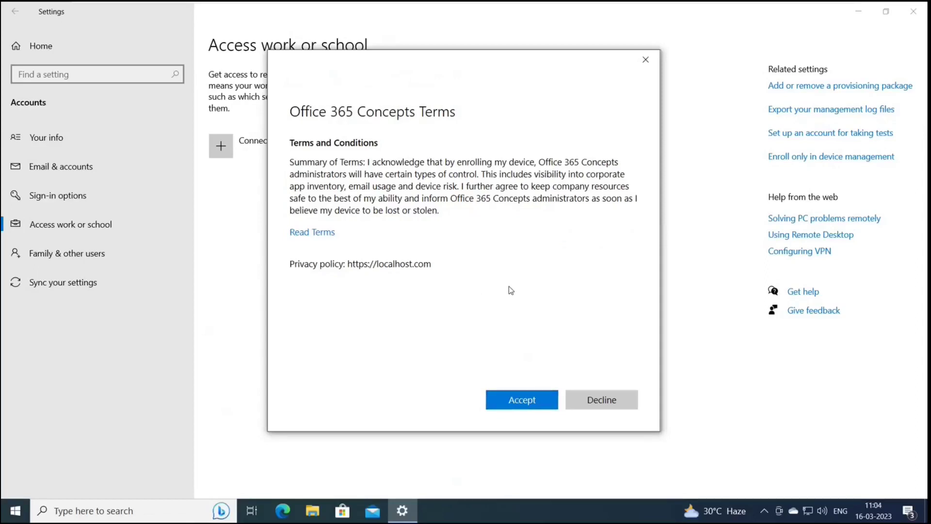
pyautogui.click(541, 405)
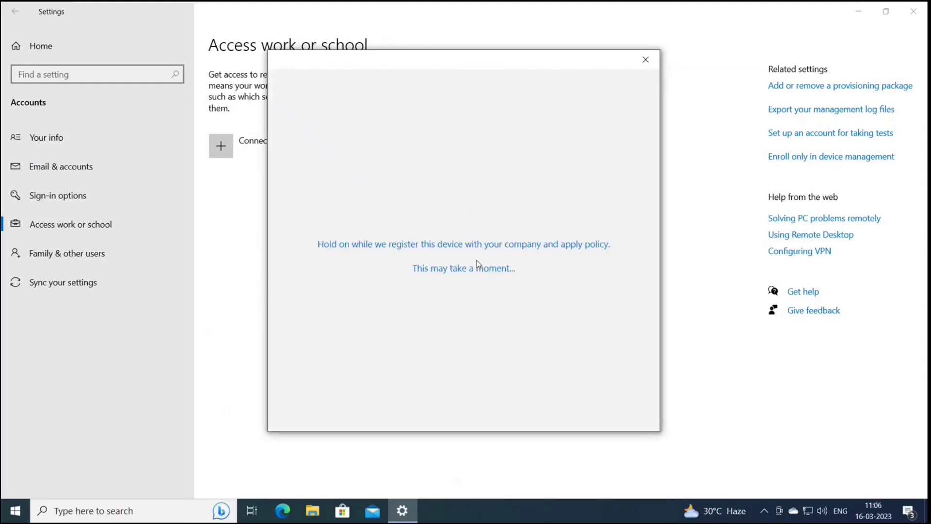
pyautogui.click(523, 308)
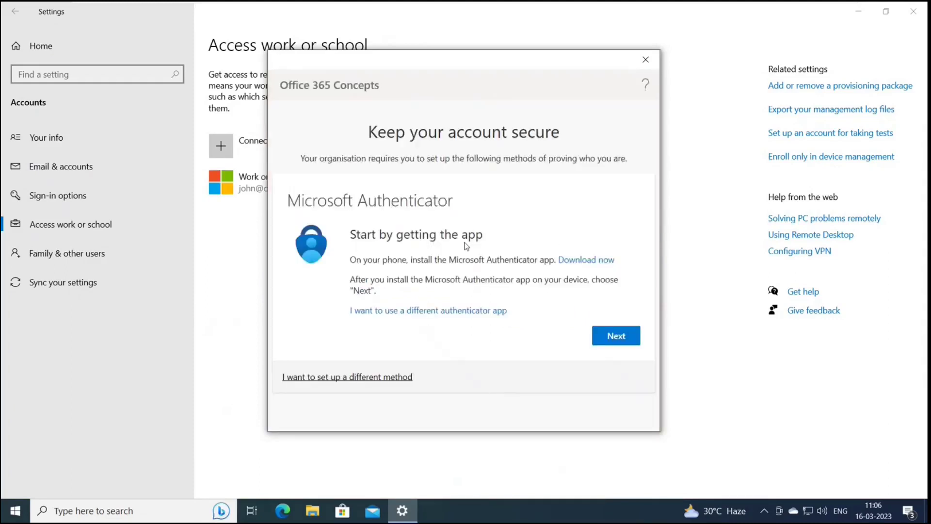
# Step: Pair Microsoft Authenticator via QR code, approve the notification, and close the account-added confirmation
pyautogui.click(606, 341)
pyautogui.click(601, 330)
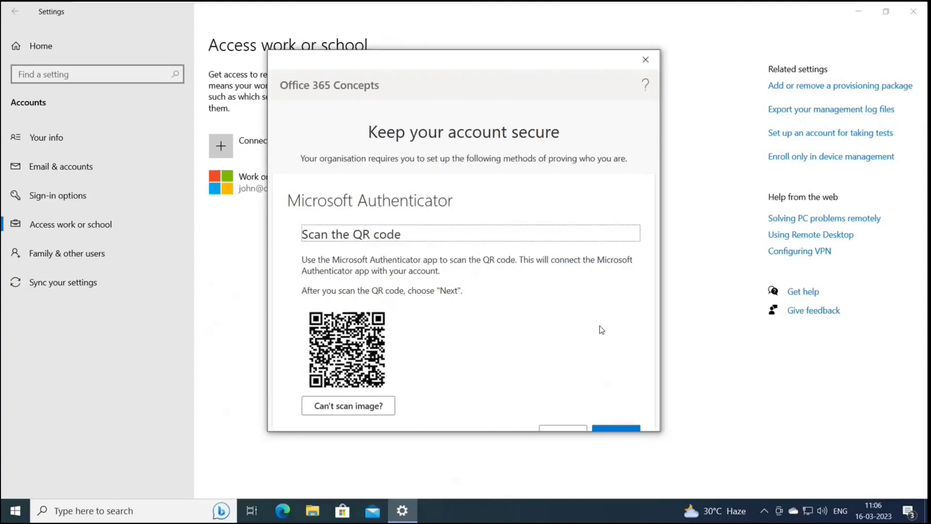
pyautogui.scroll(-2, 601, 330)
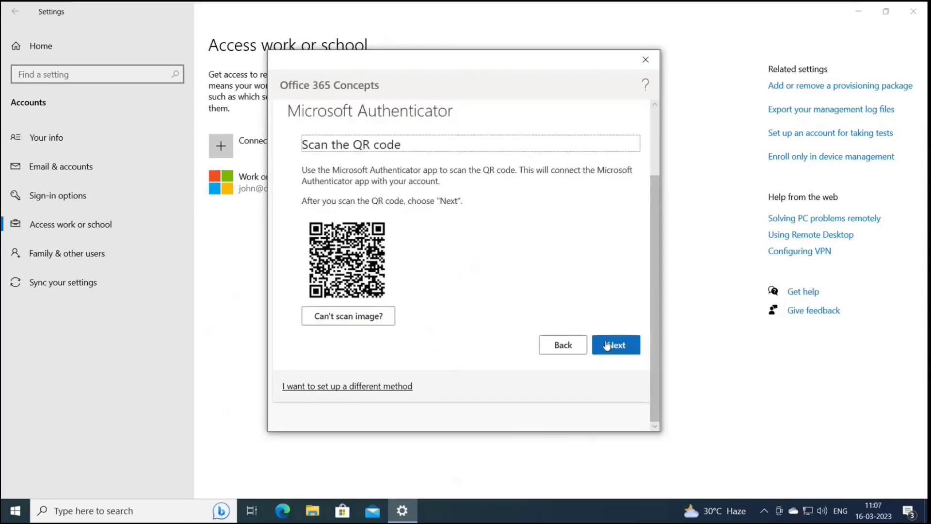
pyautogui.click(606, 345)
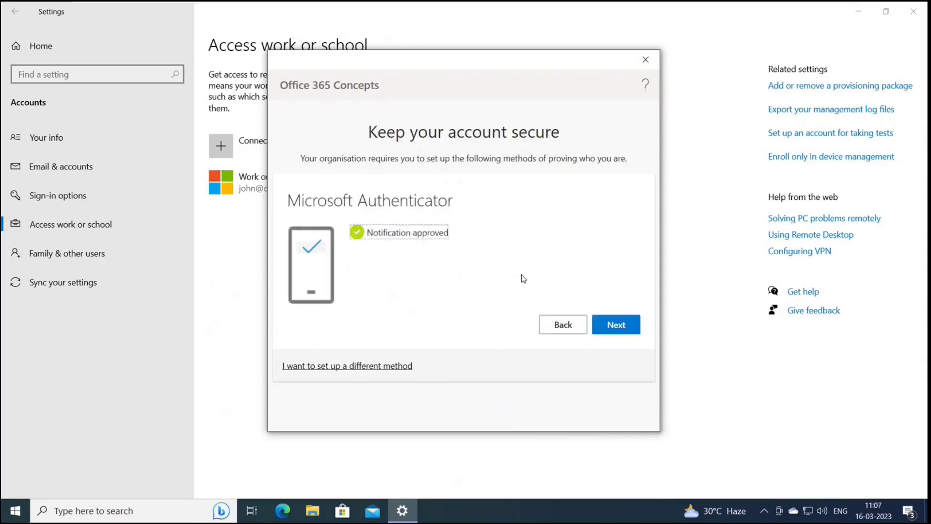
pyautogui.click(617, 326)
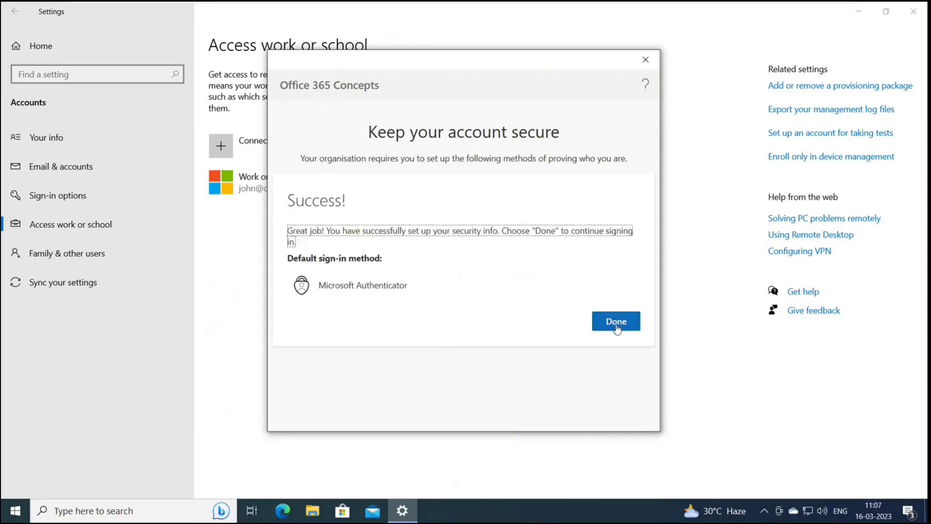
pyautogui.click(616, 328)
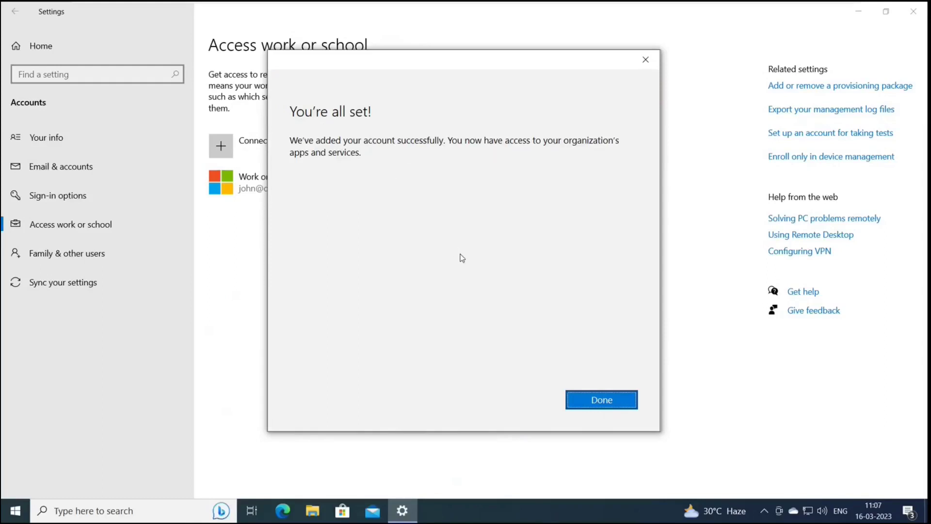
pyautogui.click(587, 408)
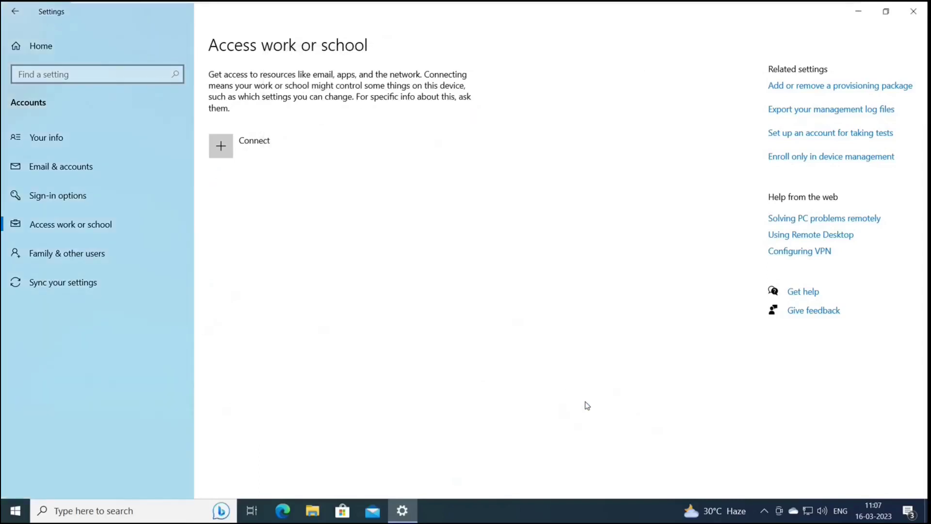
# Step: Check the Office 365 Concepts work account's management info for a successful sync, then minimize Settings
pyautogui.click(288, 184)
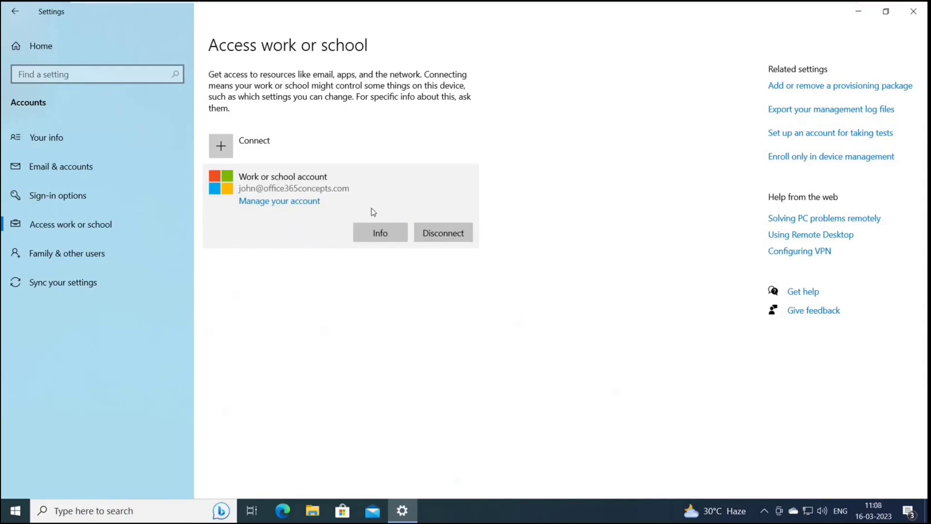
pyautogui.click(395, 241)
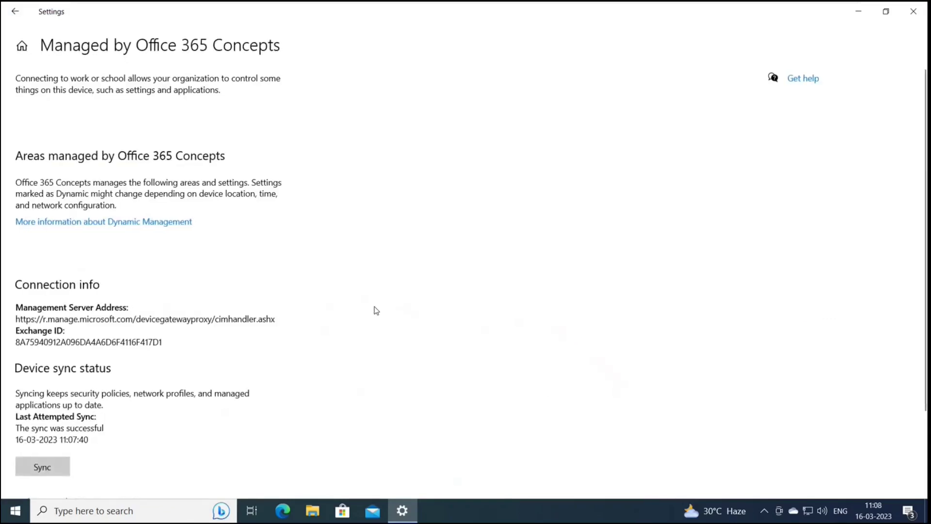
pyautogui.scroll(-2, 376, 310)
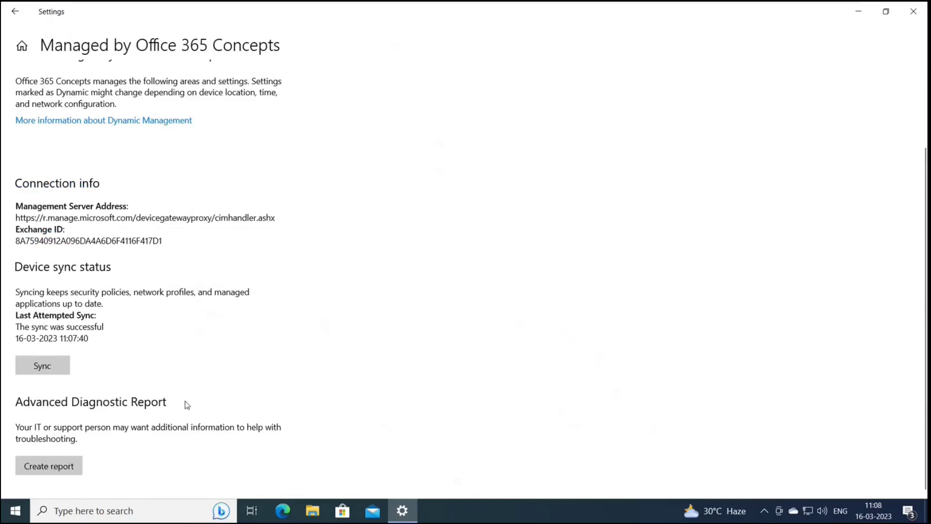
pyautogui.scroll(3, 330, 317)
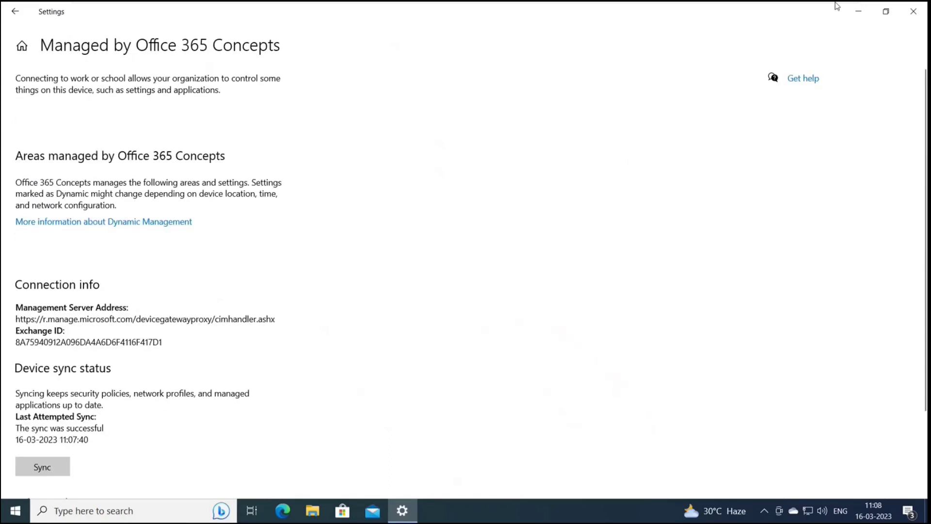
pyautogui.click(858, 11)
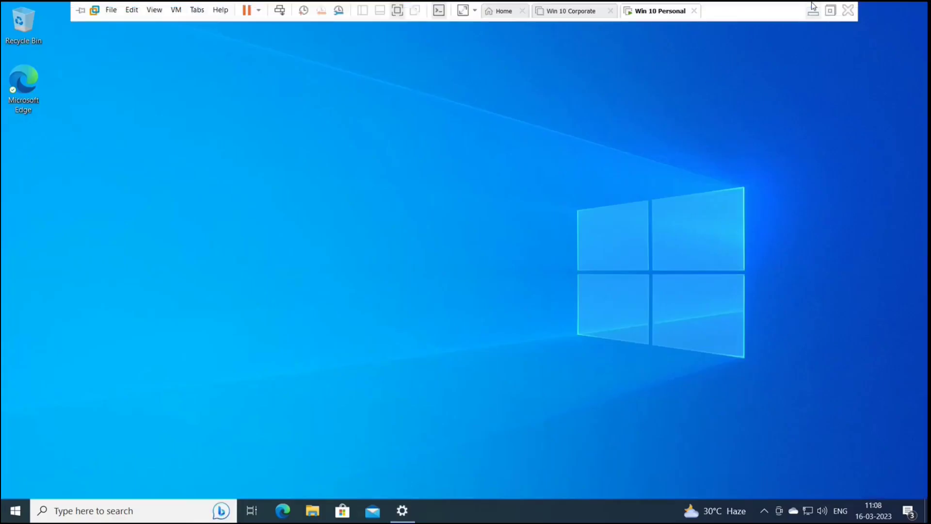
# Step: Close the group blades and list all devices in Azure Active Directory
pyautogui.click(816, 6)
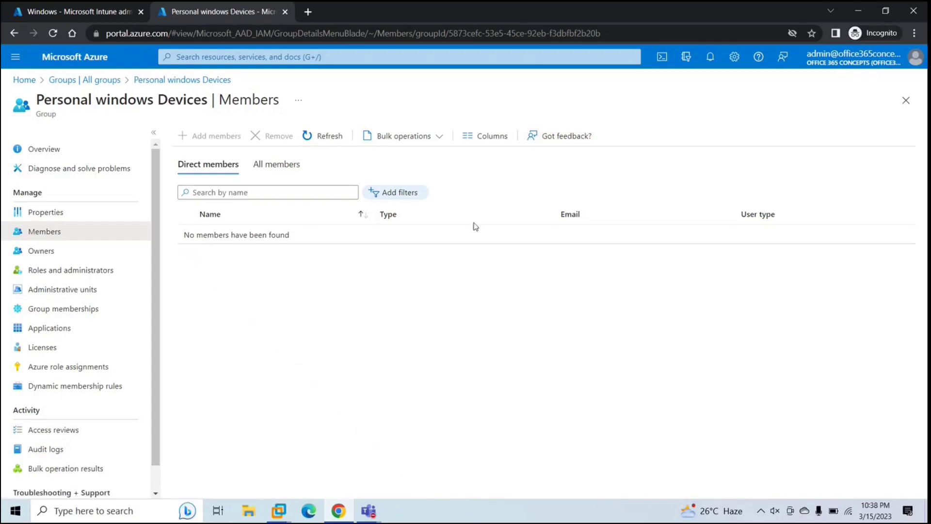
pyautogui.click(905, 100)
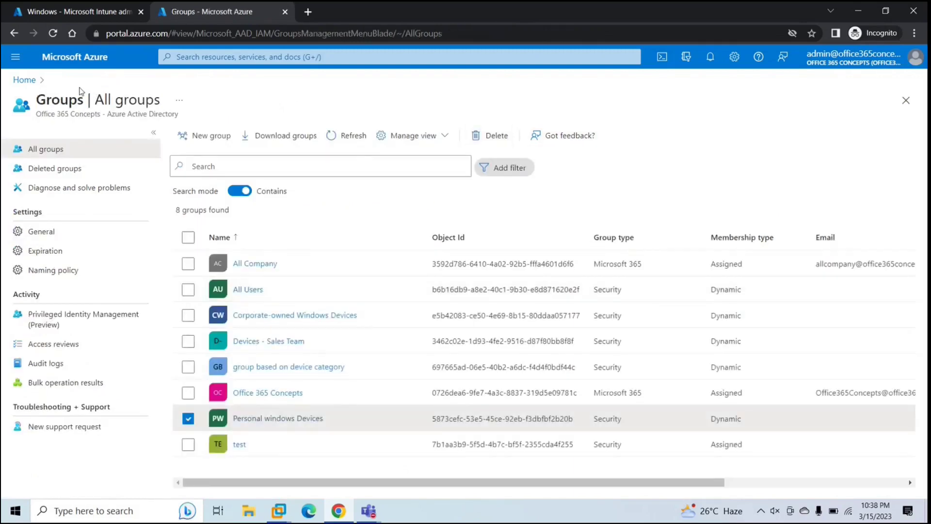
pyautogui.click(905, 101)
pyautogui.click(215, 56)
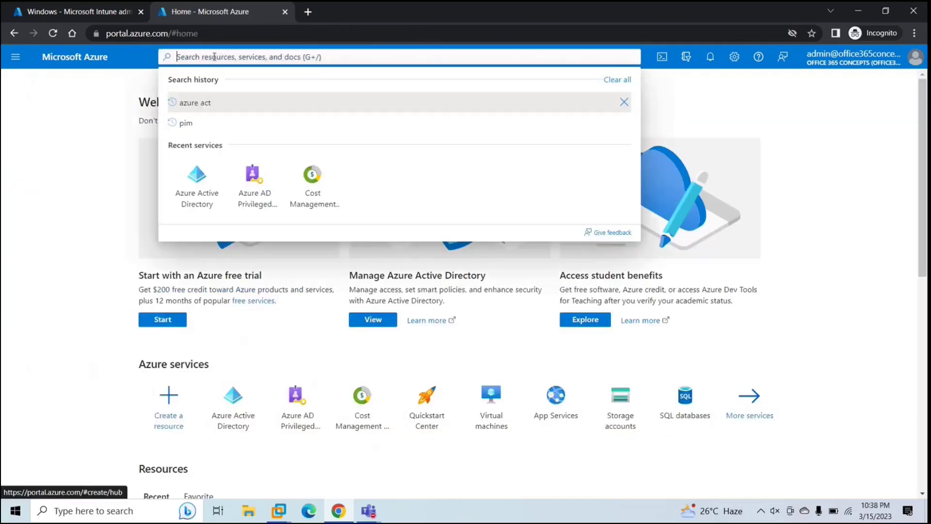
pyautogui.click(197, 172)
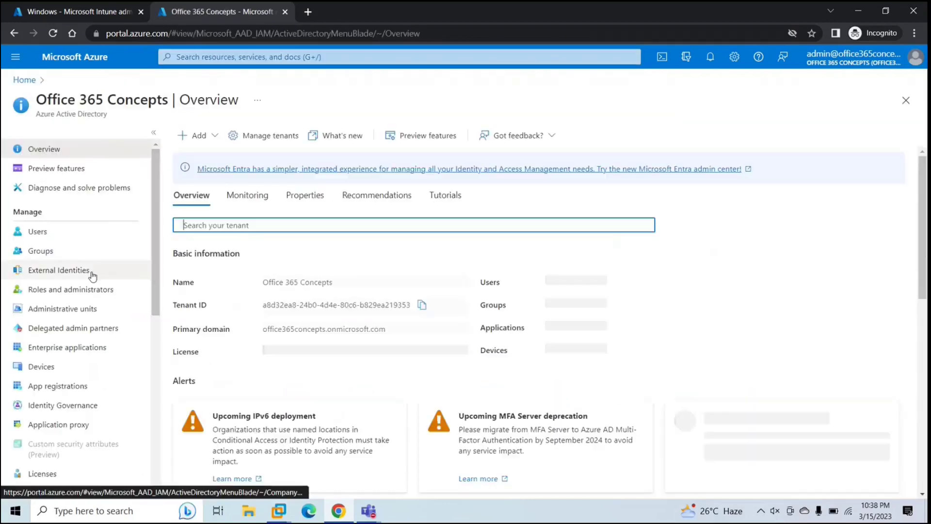
pyautogui.scroll(-3, 71, 408)
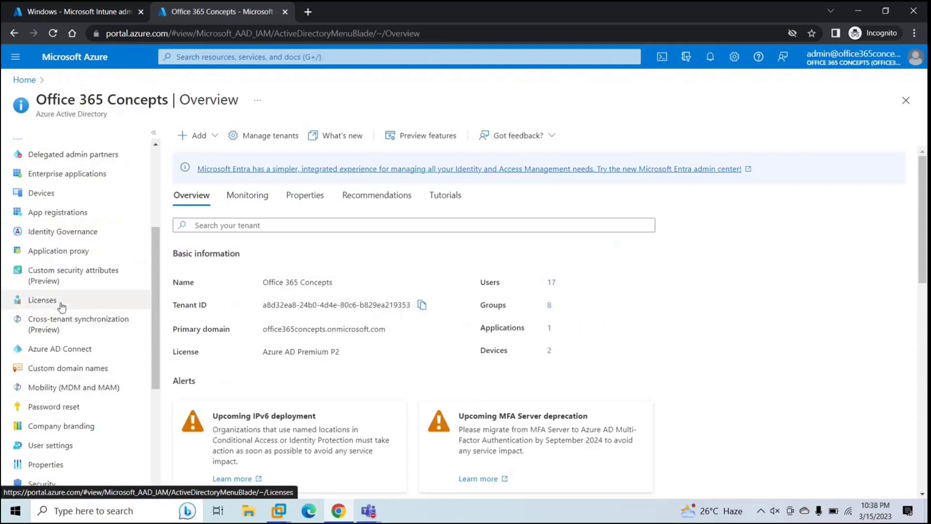
pyautogui.click(56, 198)
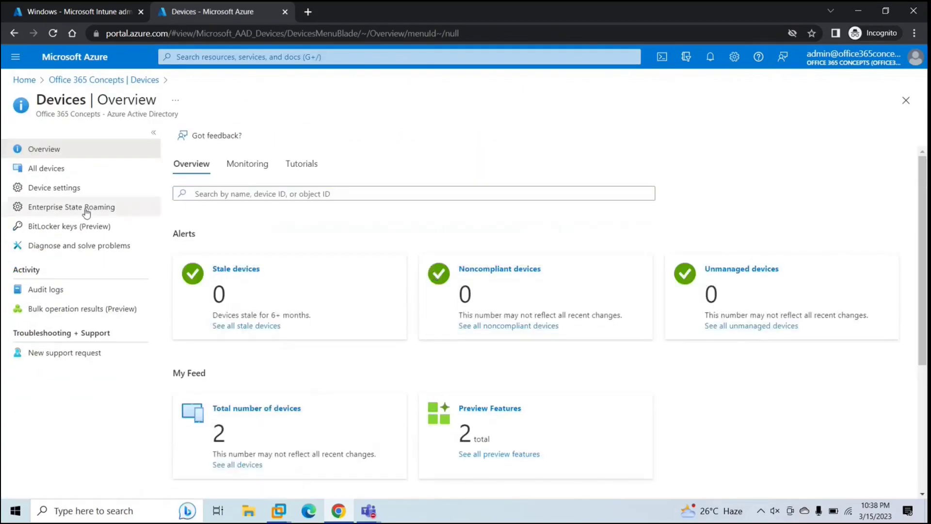
pyautogui.click(53, 170)
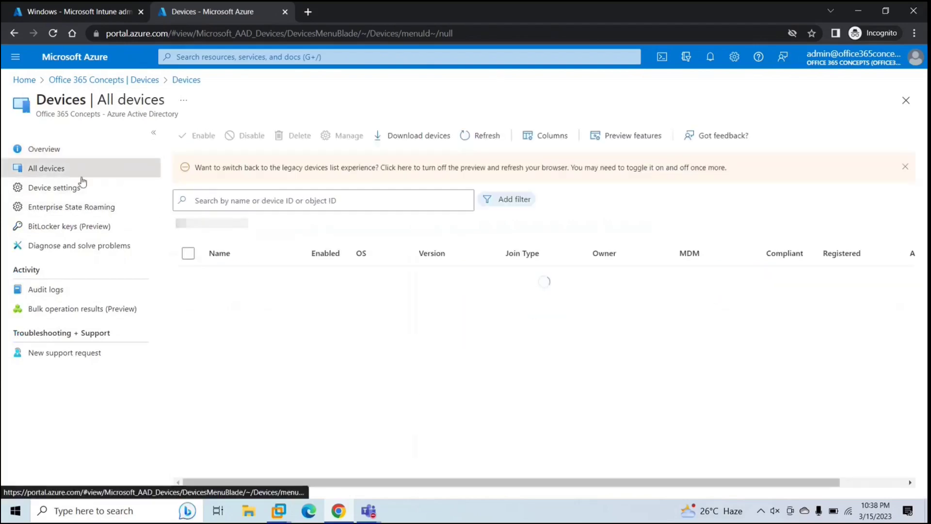
# Step: Highlight DESKTOP-3B8AN27's Azure AD registered join type and open its properties
pyautogui.moveTo(504, 305); pyautogui.dragTo(579, 309)
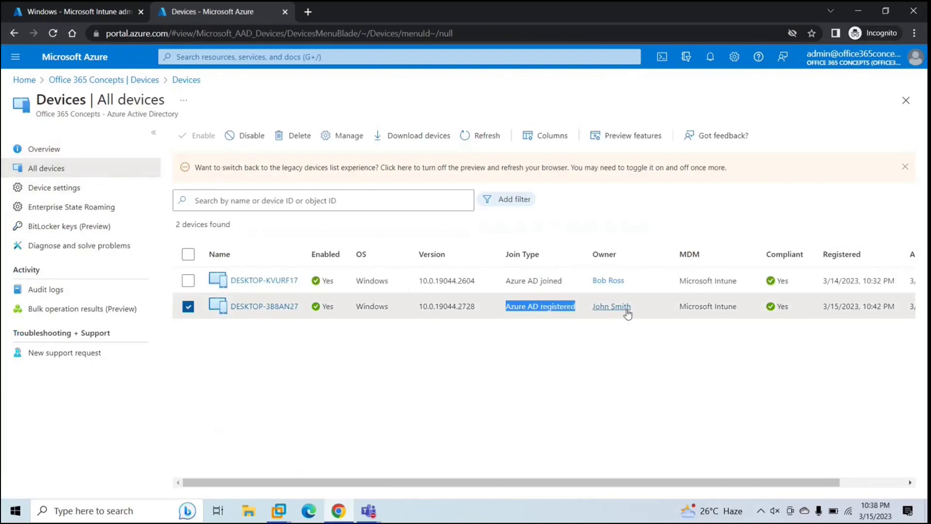
pyautogui.click(714, 330)
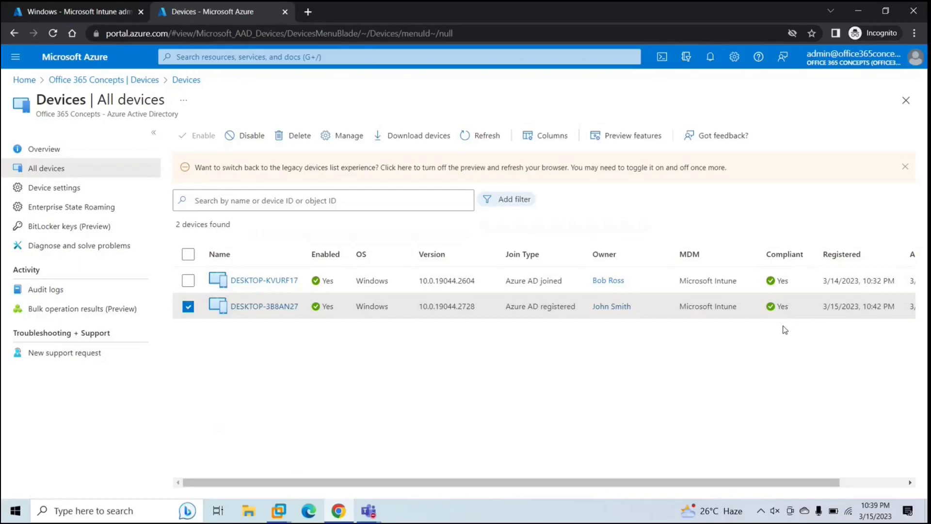
pyautogui.click(277, 307)
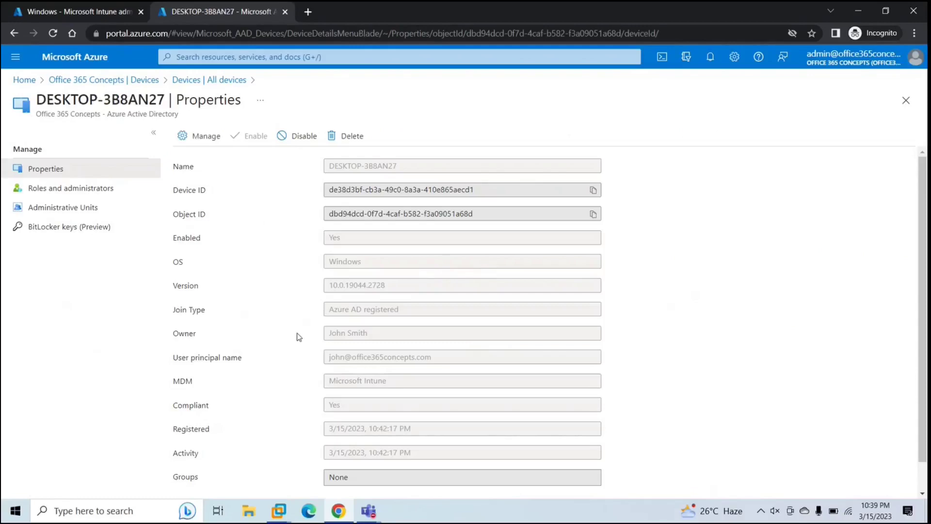
pyautogui.scroll(1, 299, 336)
# Step: Launch Command Prompt in the Win 10 Personal VM and run dsregcmd /status
pyautogui.moveTo(279, 510)
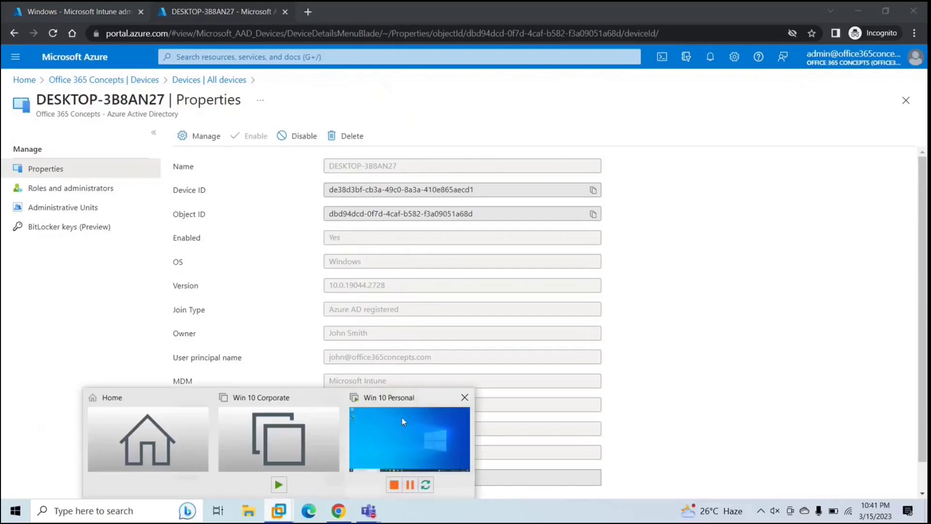
pyautogui.click(401, 417)
pyautogui.press('super+r')
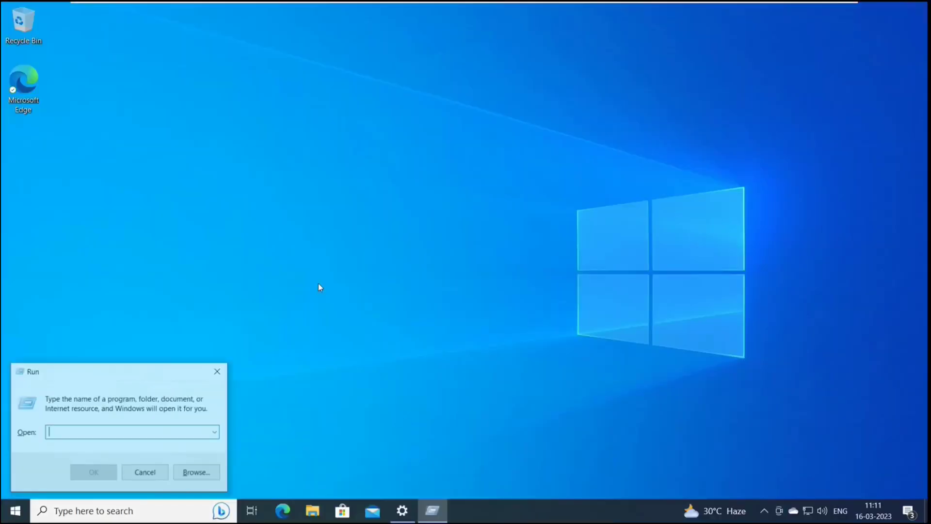
pyautogui.write('cm')
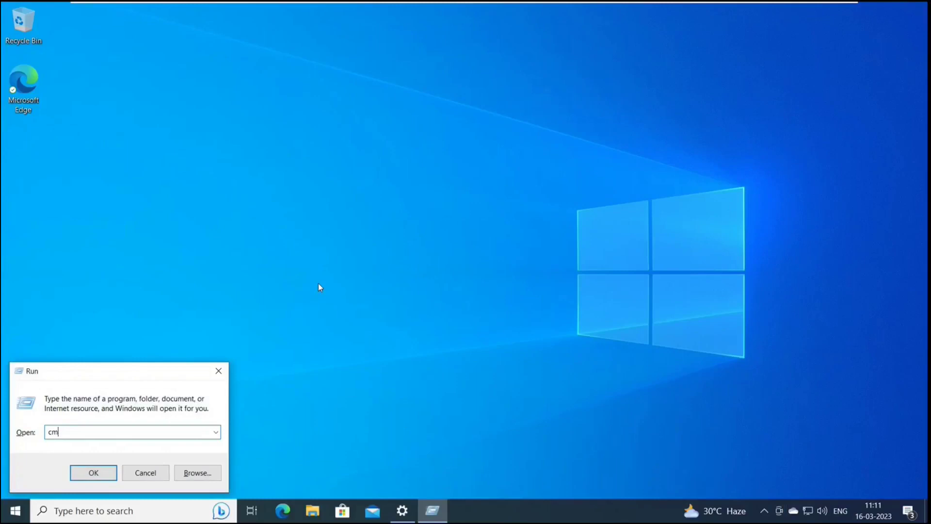
pyautogui.write('sd')
pyautogui.press('Return')
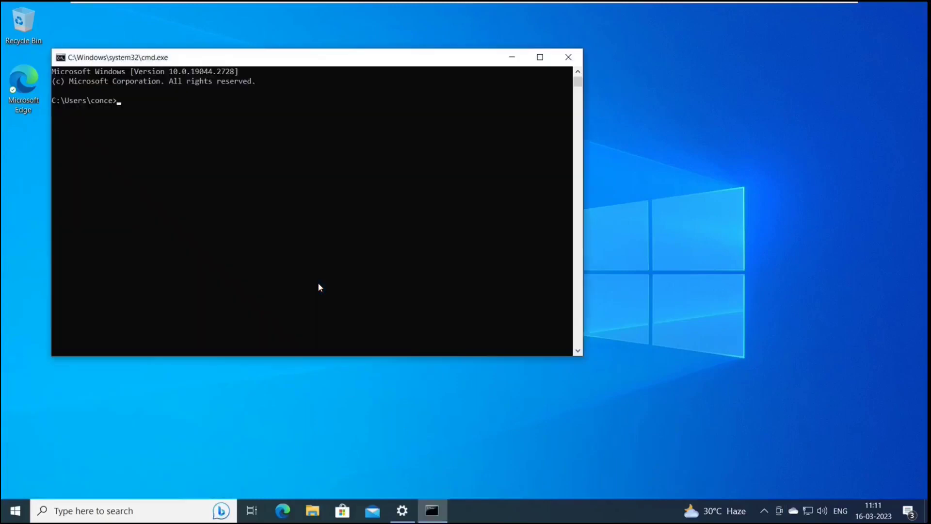
pyautogui.doubleClick(410, 61)
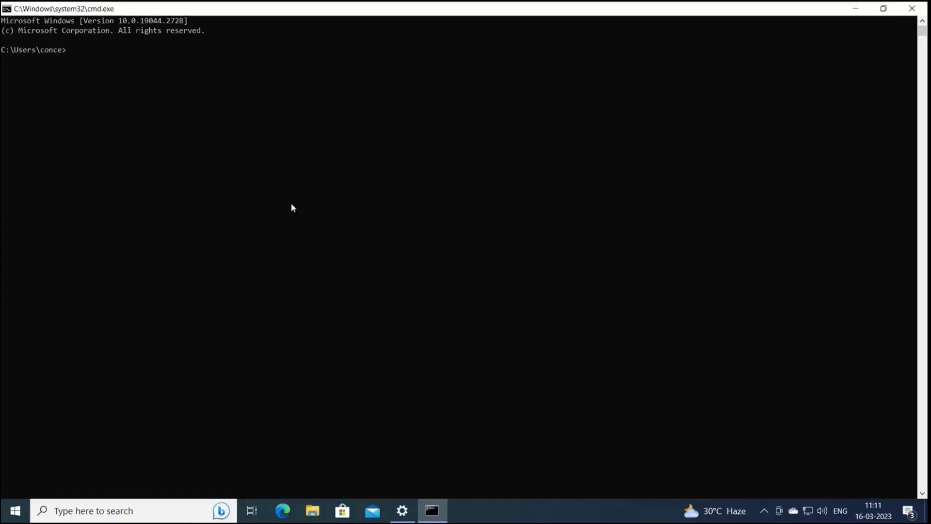
pyautogui.keyDown('ctrl'); pyautogui.scroll(1, 291, 204); pyautogui.keyUp('ctrl')
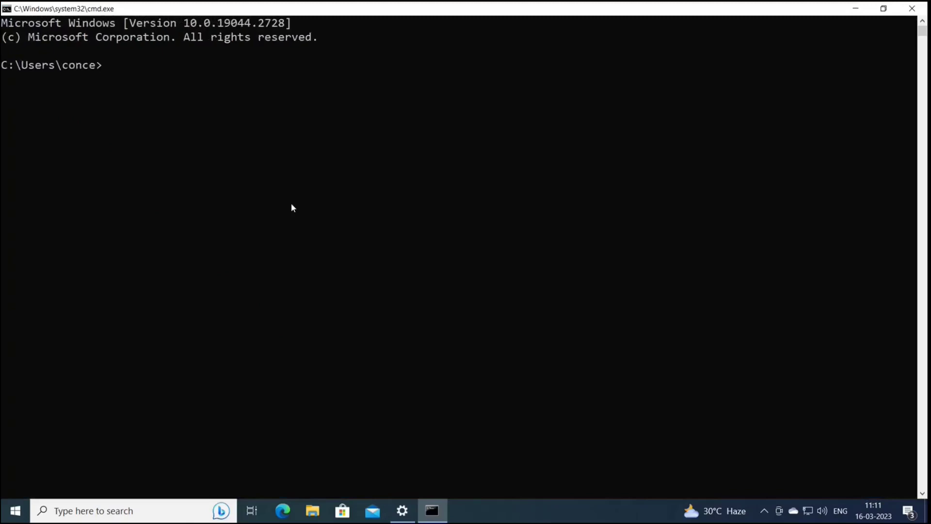
pyautogui.write('dsregcmd /status')
pyautogui.press('Return')
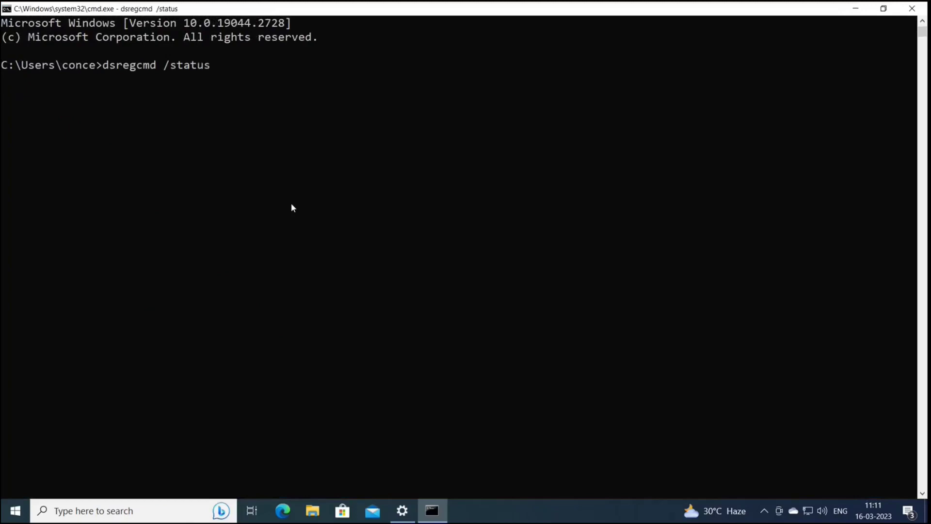
# Step: Highlight the AzureAdJoined NO, WorkplaceJoined YES and WorkplaceMdmUrl enrollment lines
pyautogui.scroll(7, 286, 89)
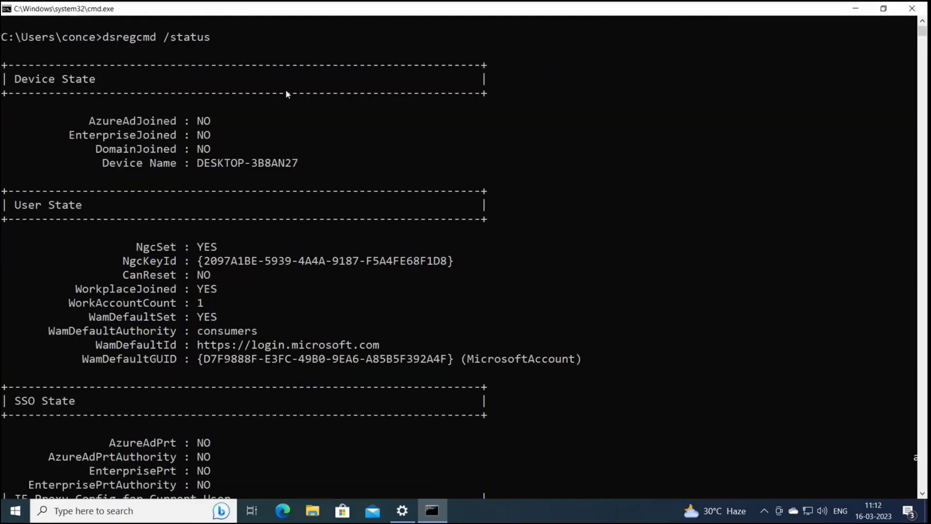
pyautogui.moveTo(215, 121); pyautogui.dragTo(95, 122)
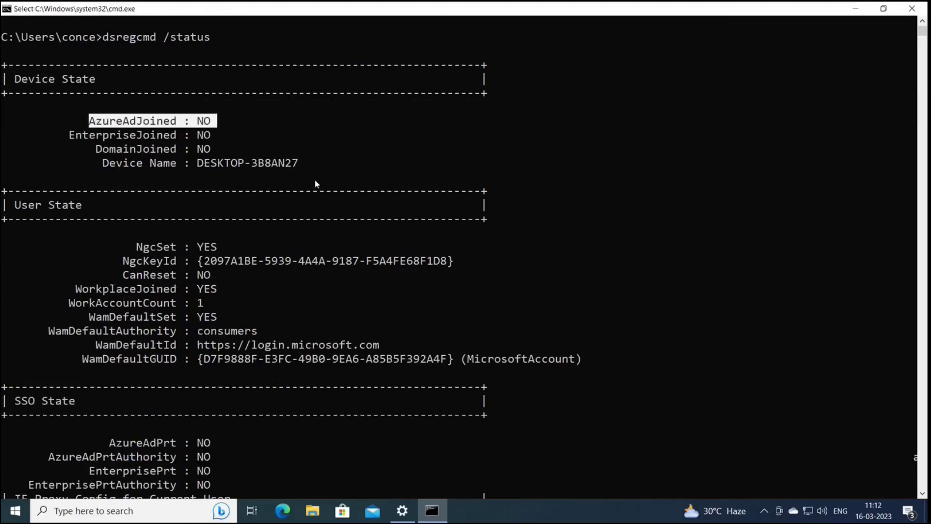
pyautogui.scroll(-4, 324, 186)
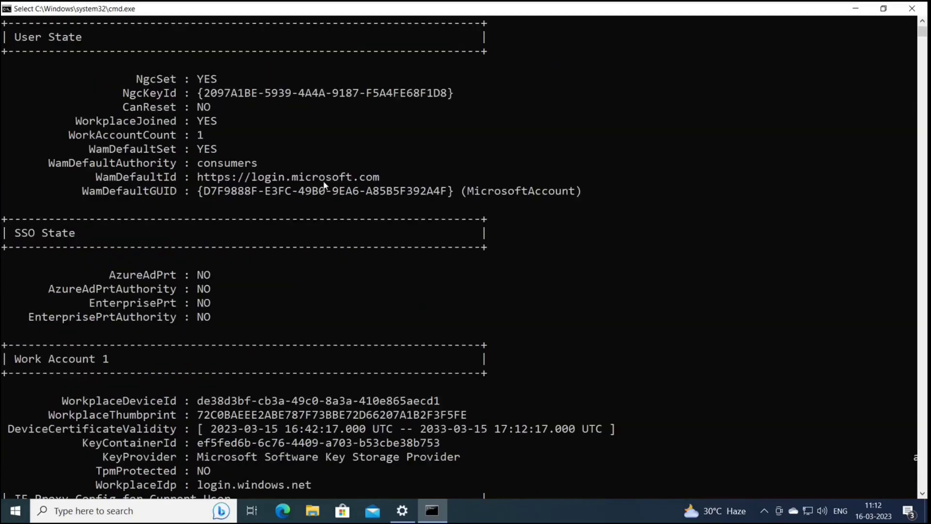
pyautogui.scroll(2, 323, 185)
pyautogui.moveTo(76, 210); pyautogui.dragTo(221, 207)
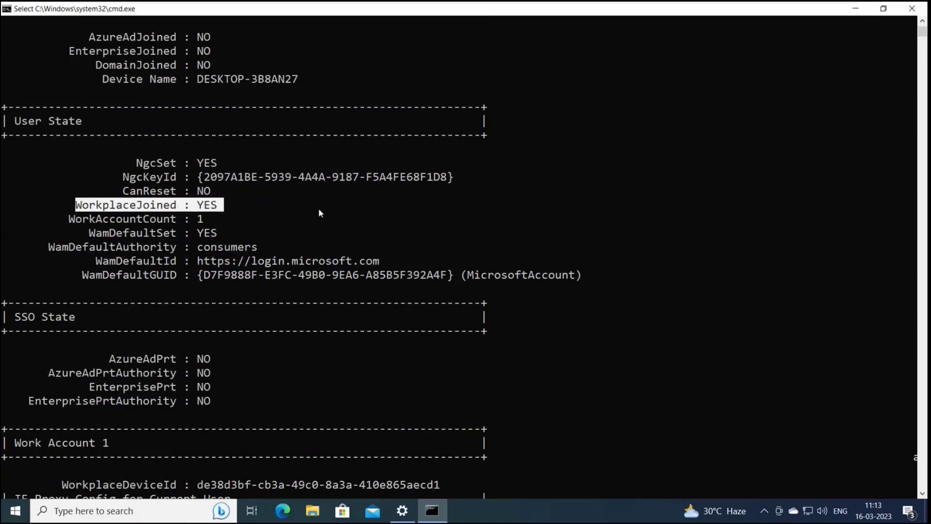
pyautogui.scroll(-7, 318, 207)
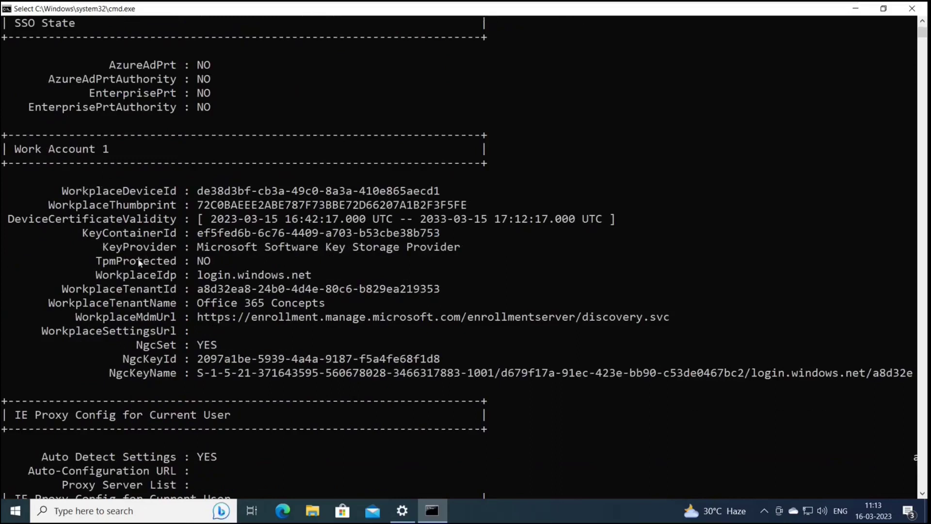
pyautogui.moveTo(71, 315); pyautogui.dragTo(668, 324)
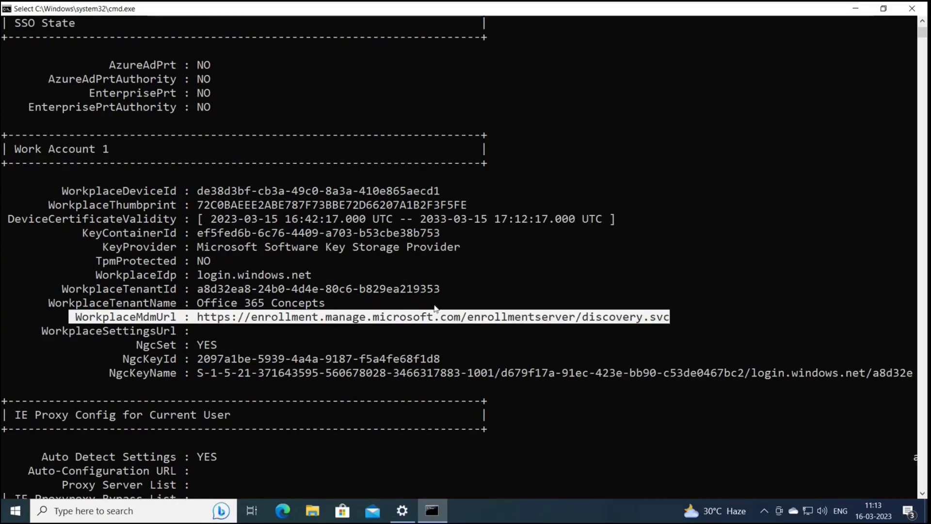
pyautogui.scroll(-5, 434, 306)
pyautogui.scroll(5, 433, 303)
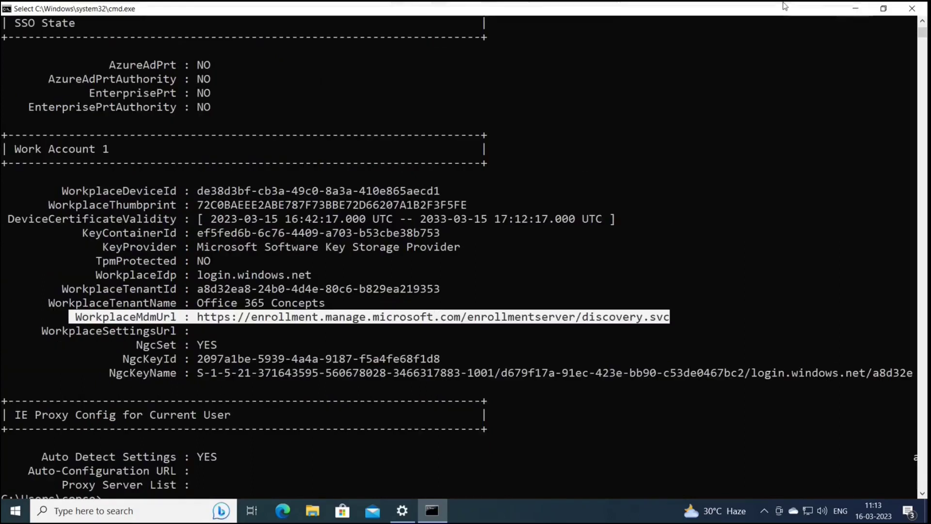
# Step: Open DESKTOP-3B8AN27's overview from Intune's Windows devices list
pyautogui.click(813, 16)
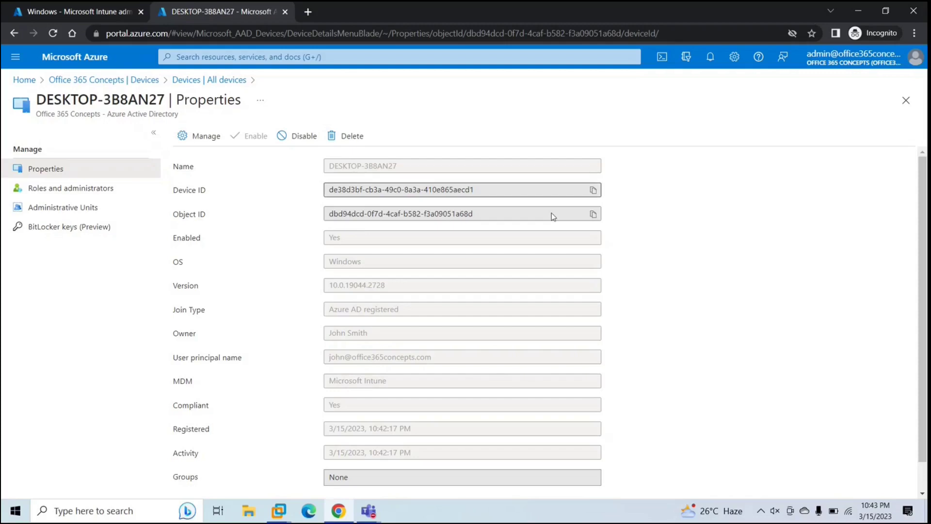
pyautogui.click(82, 17)
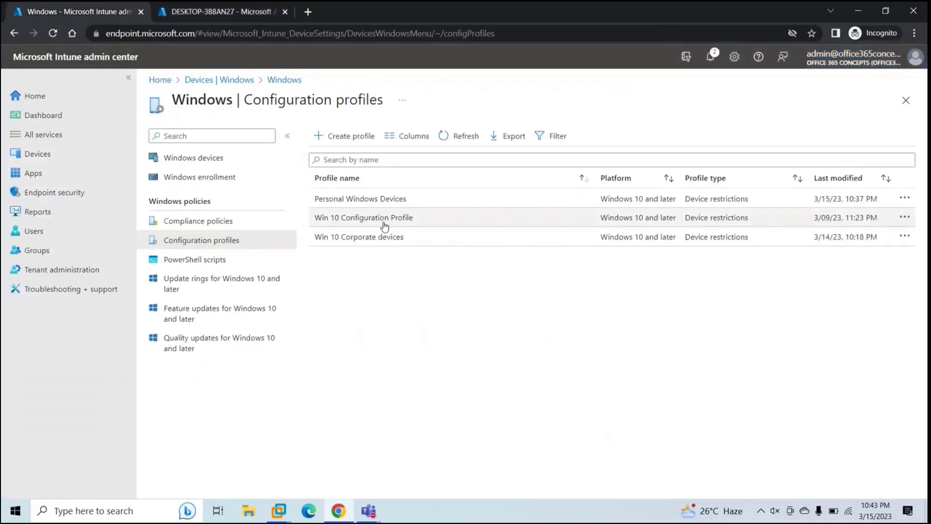
pyautogui.click(37, 154)
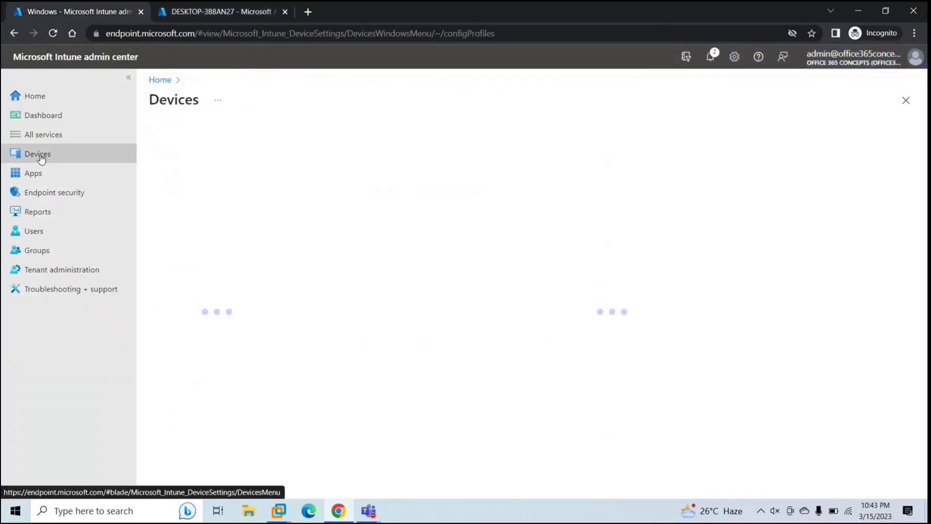
pyautogui.click(177, 240)
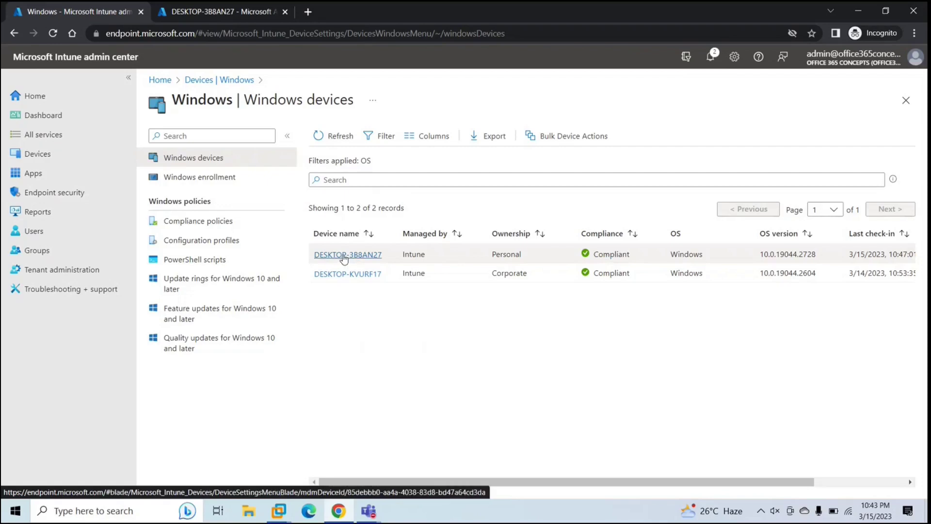
pyautogui.click(344, 256)
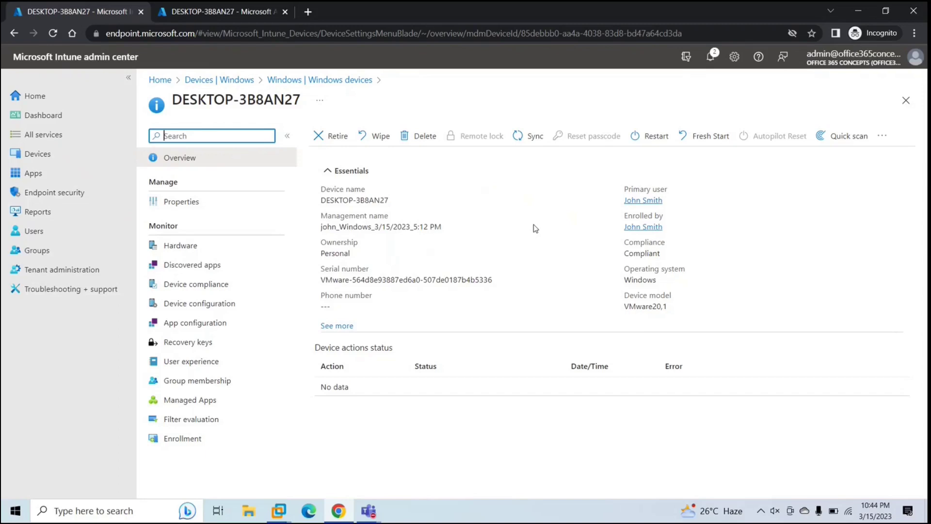
# Step: Trigger a Sync of DESKTOP-3B8AN27 and confirm it with Yes
pyautogui.click(533, 137)
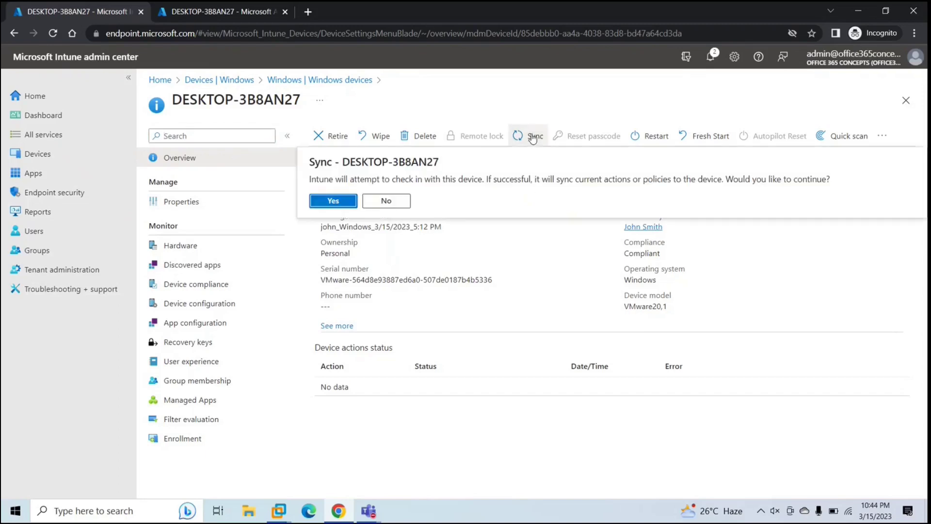
pyautogui.click(321, 206)
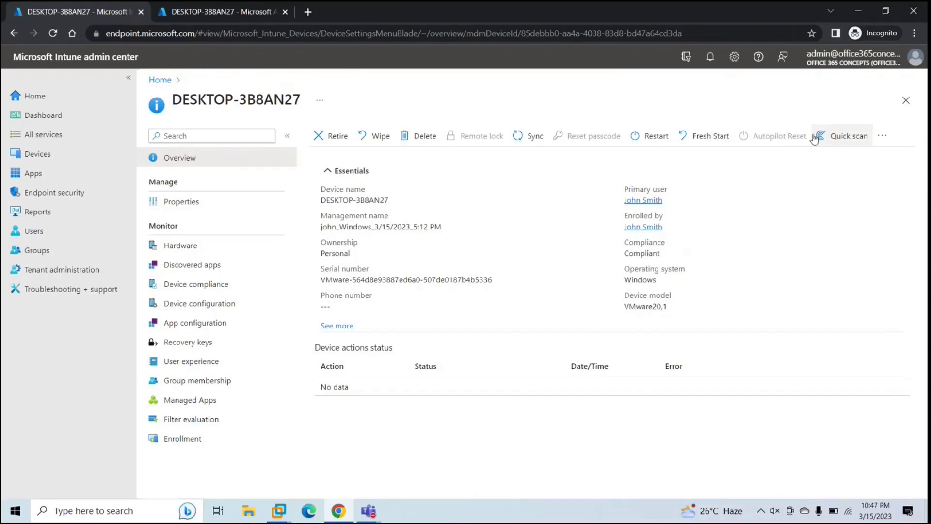
# Step: Open the Personal windows Devices group's Members and check DESKTOP-3B8AN27's entry
pyautogui.click(237, 16)
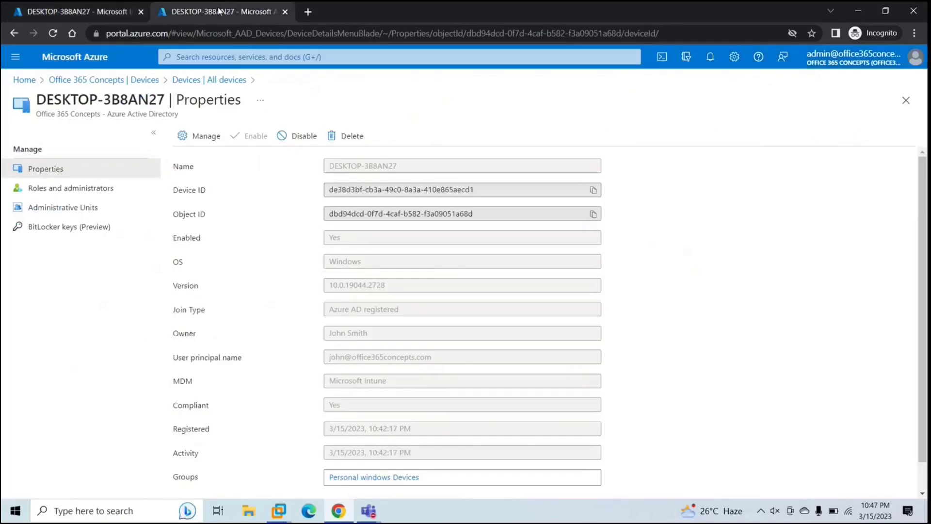
pyautogui.click(906, 100)
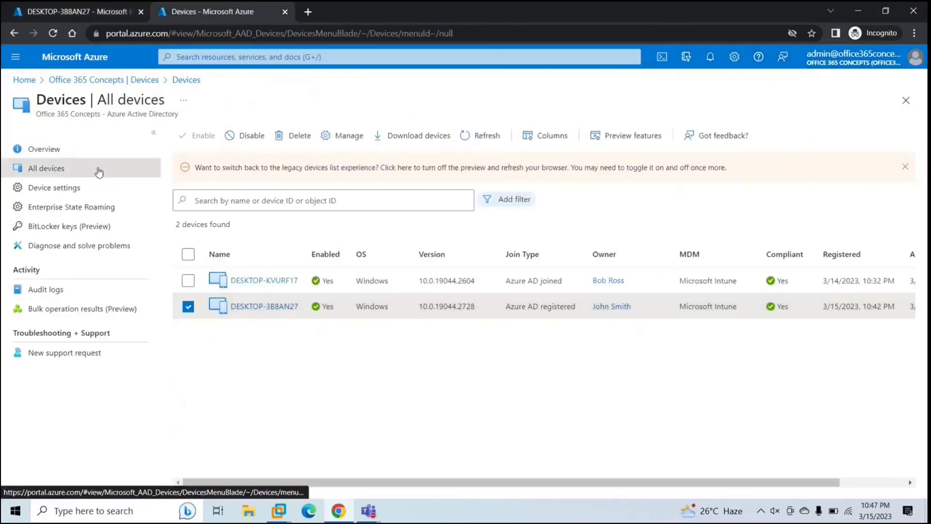
pyautogui.click(905, 100)
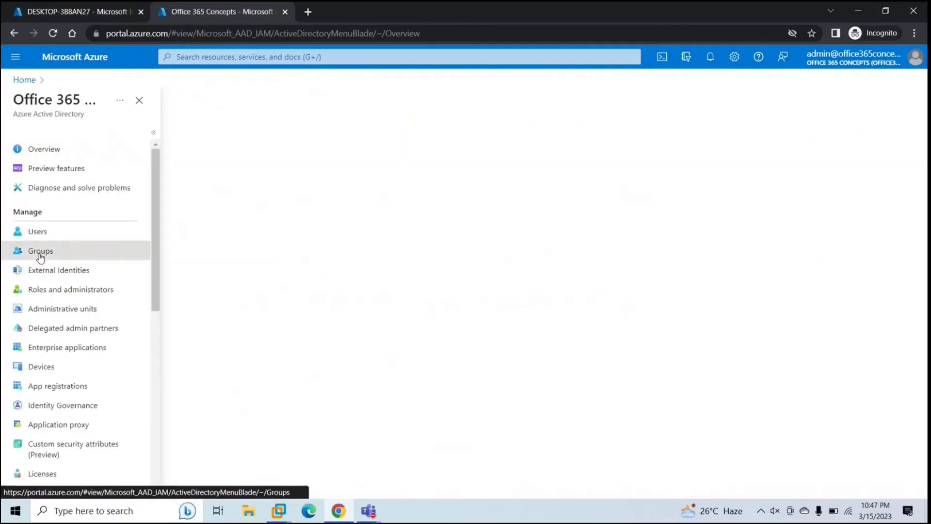
pyautogui.click(40, 251)
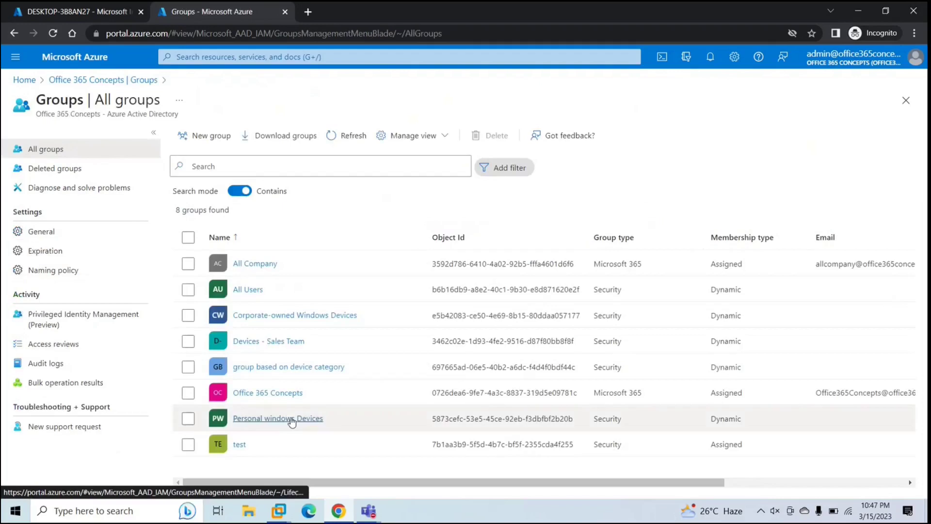
pyautogui.click(267, 420)
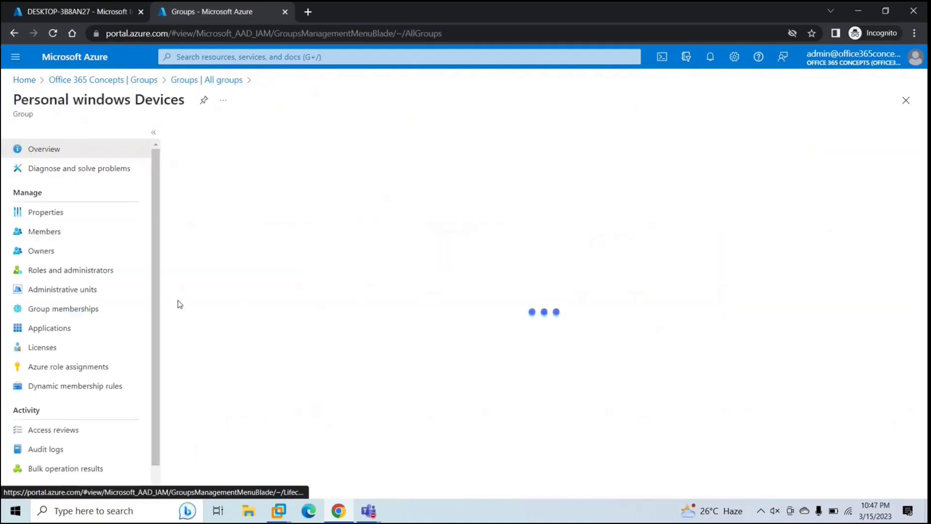
pyautogui.click(54, 232)
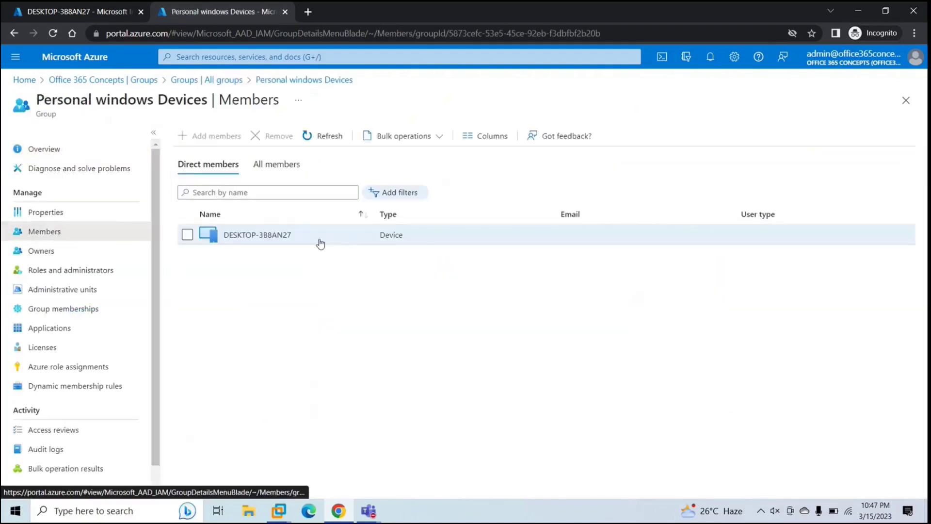
pyautogui.click(280, 239)
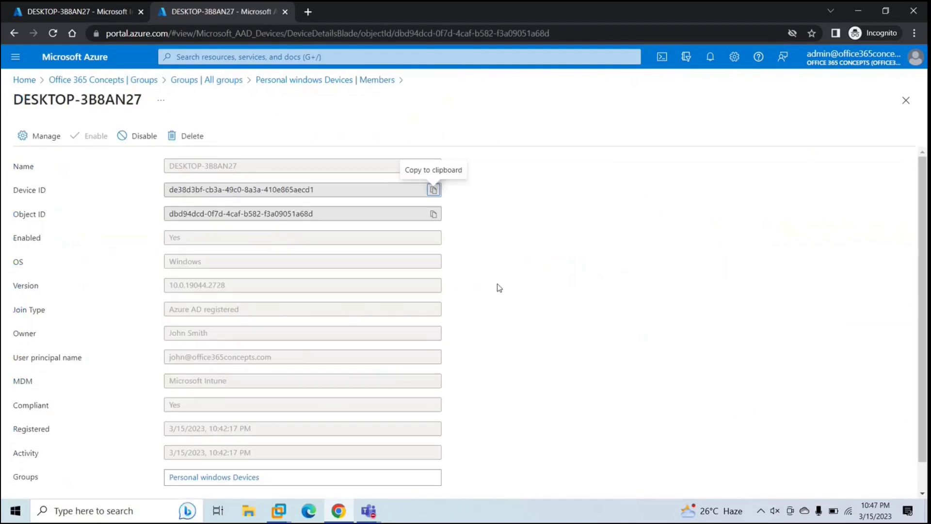
pyautogui.click(905, 102)
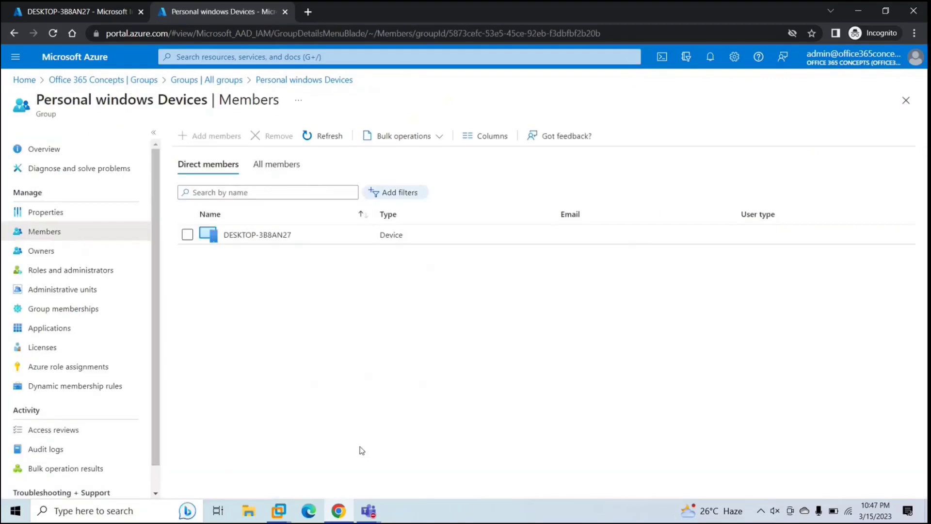
pyautogui.click(277, 512)
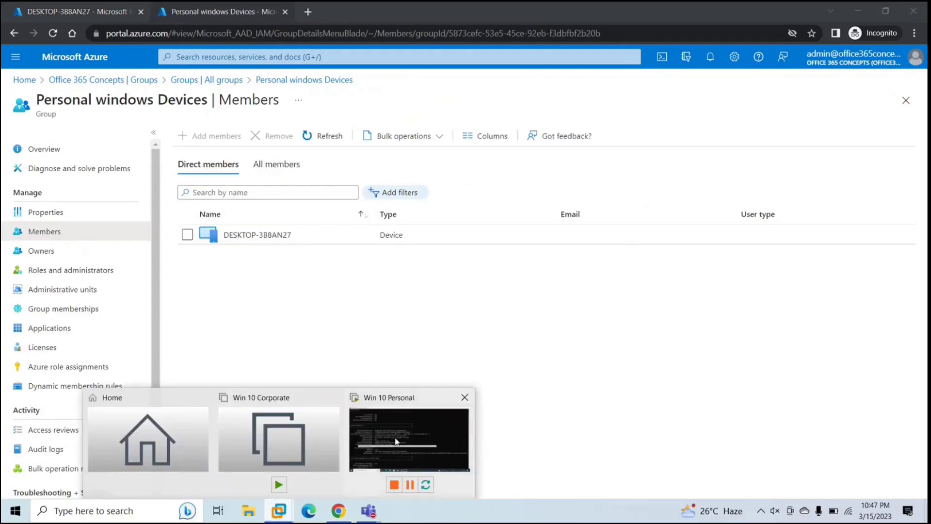
# Step: In the Win 10 Personal VM, close the old Settings window and minimize Command Prompt
pyautogui.click(396, 441)
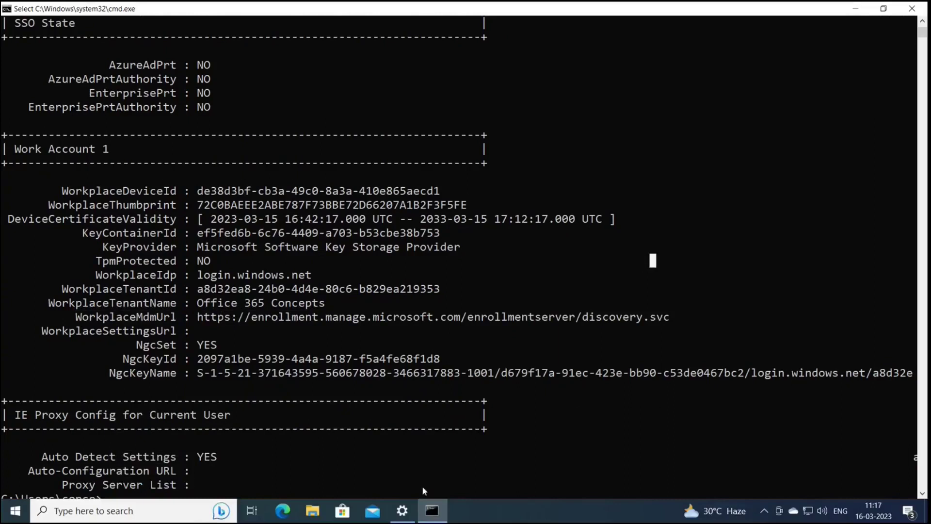
pyautogui.click(402, 510)
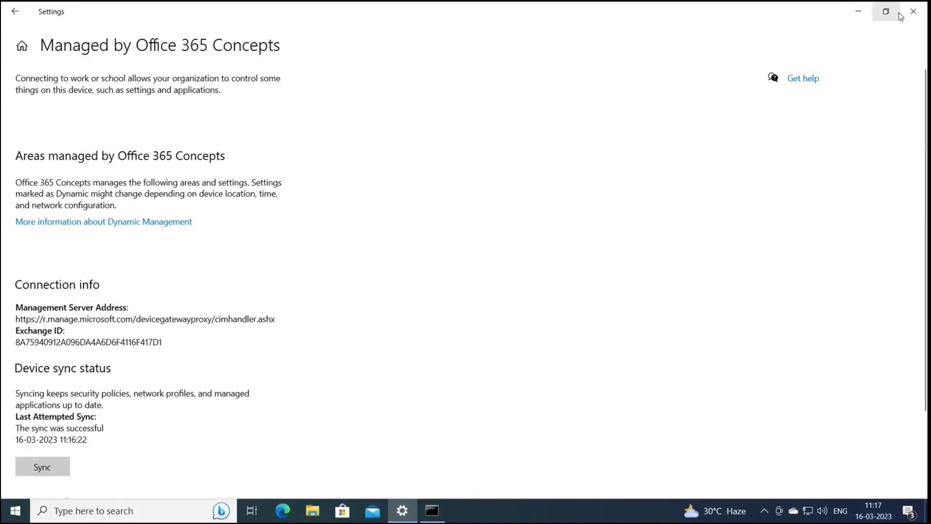
pyautogui.click(913, 12)
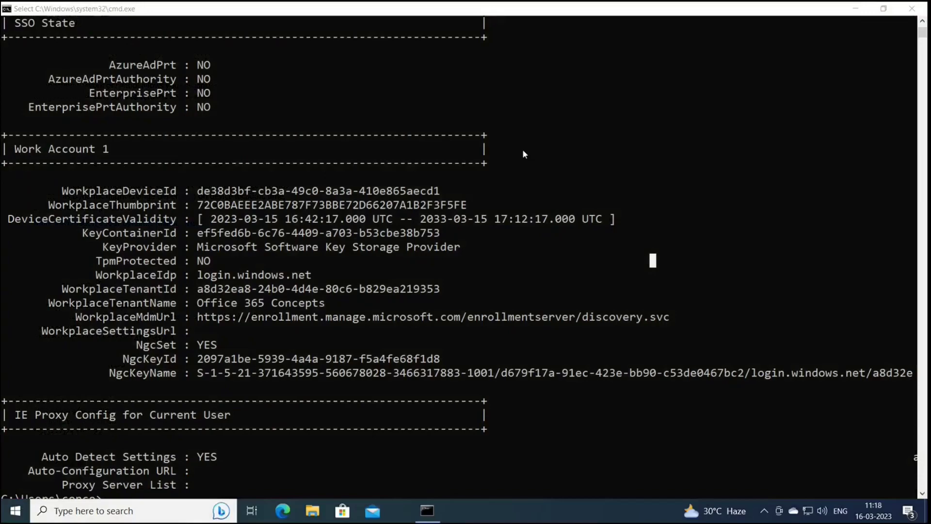
pyautogui.click(856, 11)
# Step: Open the work account's management Info in Settings and scroll to the connection and sync status
pyautogui.click(15, 510)
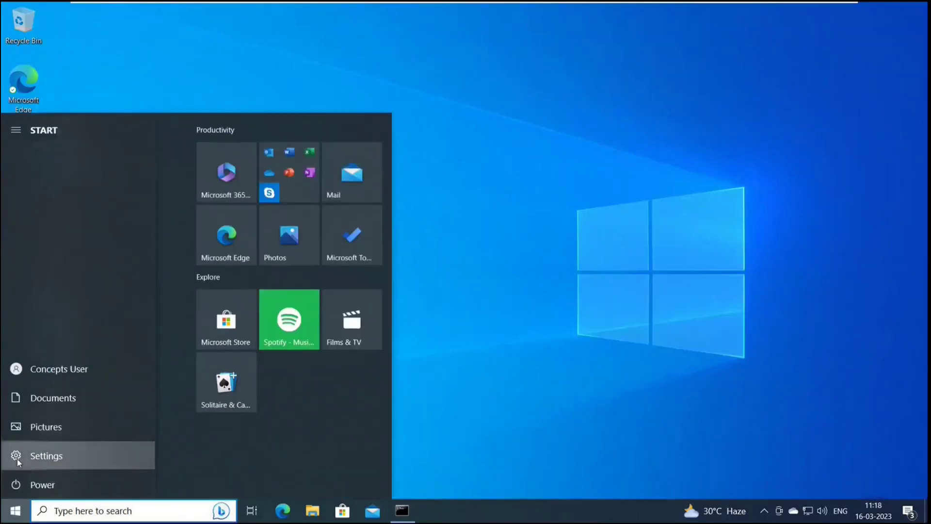
pyautogui.click(16, 455)
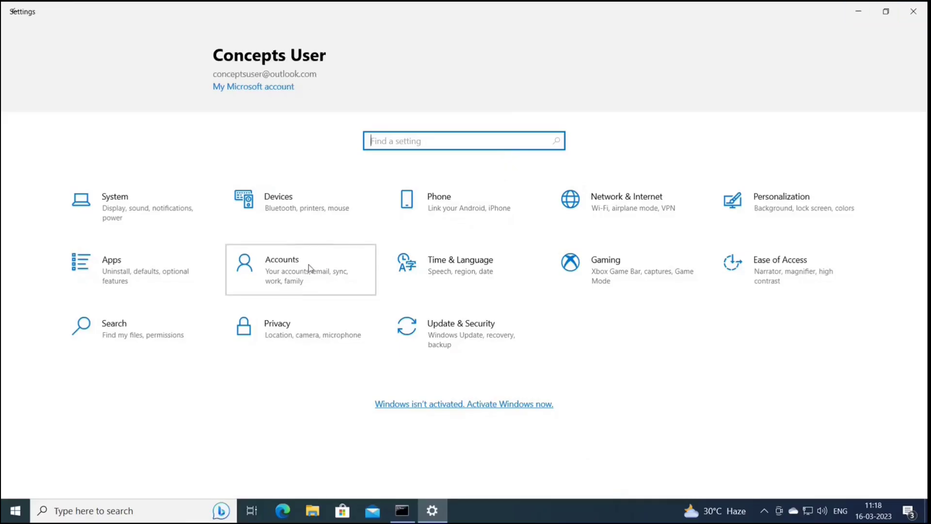
pyautogui.click(308, 264)
pyautogui.click(76, 226)
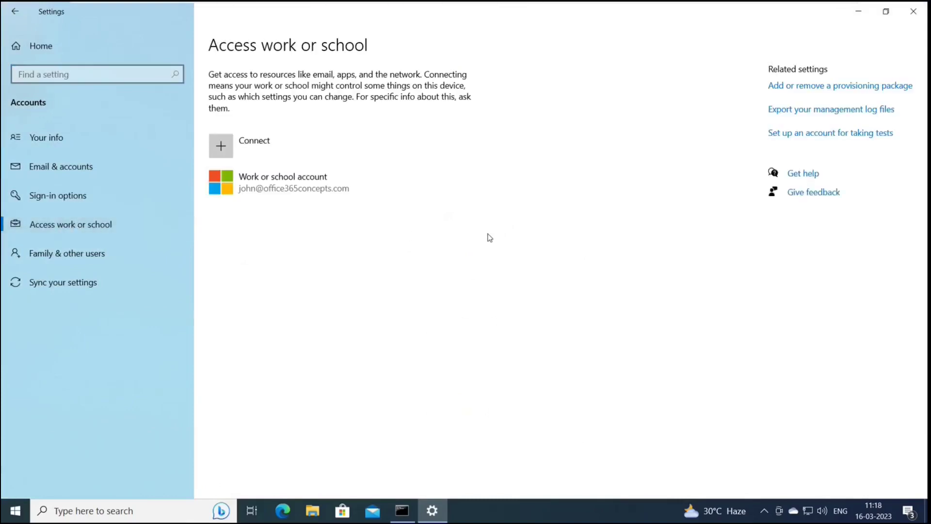
pyautogui.click(293, 183)
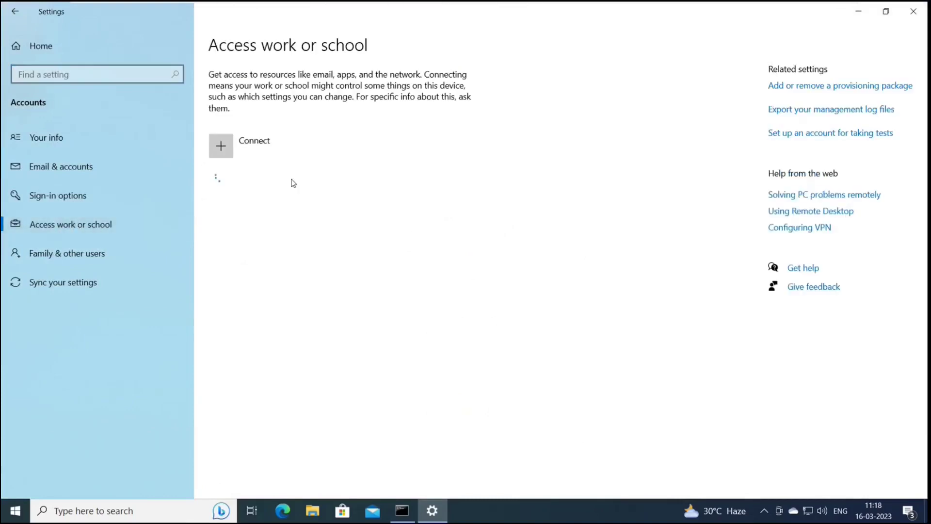
pyautogui.click(291, 179)
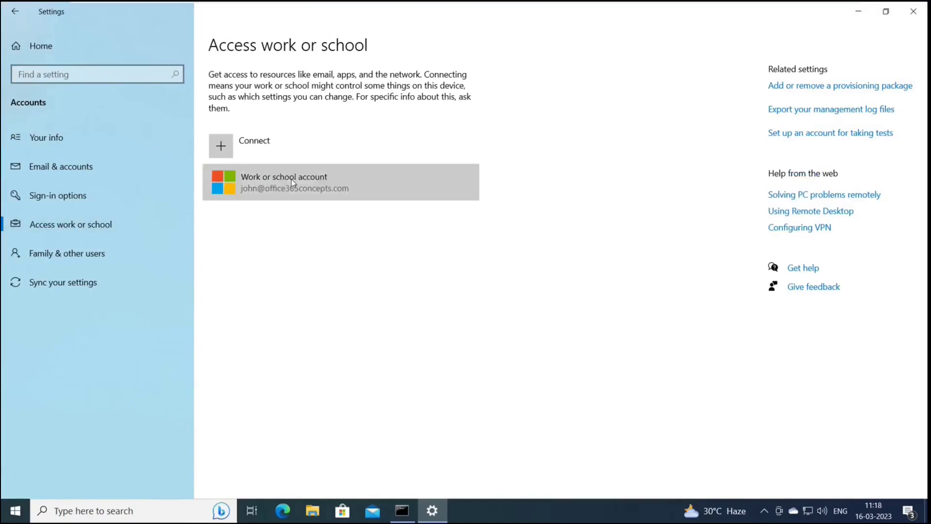
pyautogui.click(387, 236)
pyautogui.scroll(-2, 266, 291)
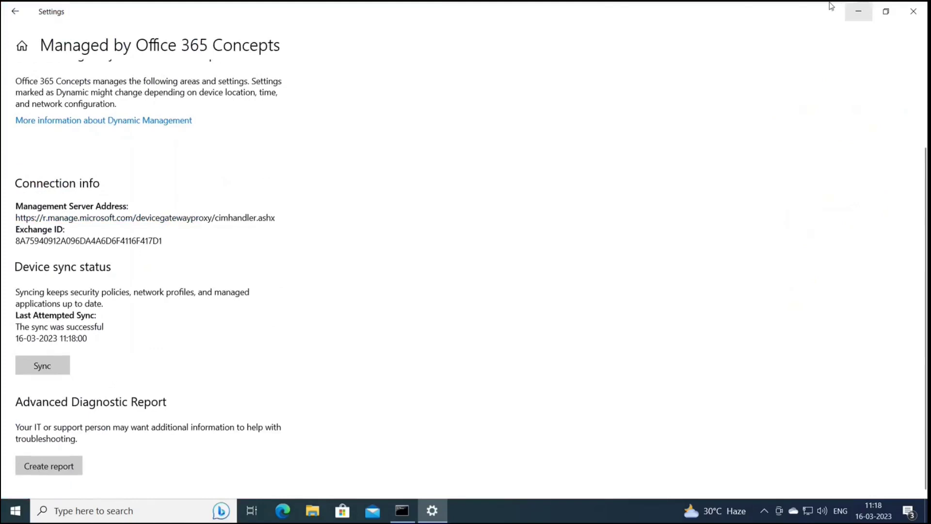
pyautogui.moveTo(829, 4)
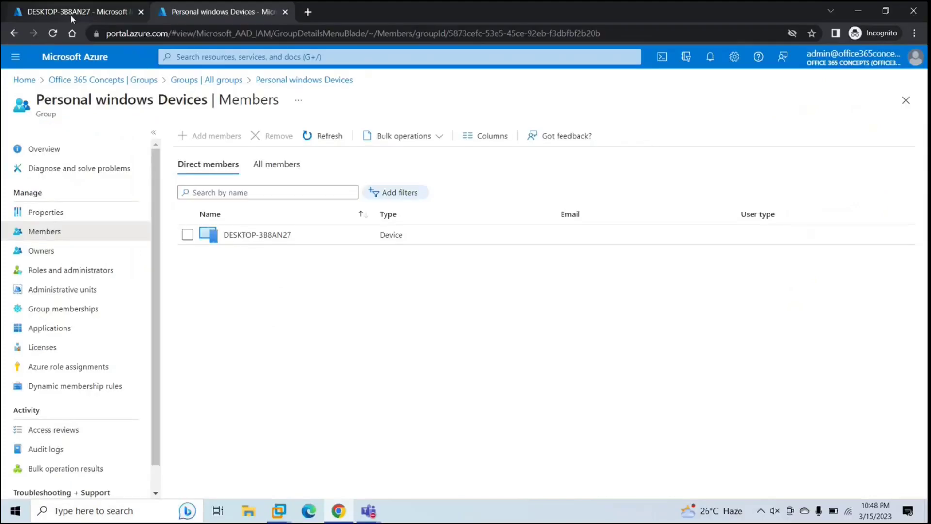
# Step: Check DESKTOP-3B8AN27's Intune overview, then return to the Win 10 Personal virtual machine
pyautogui.click(71, 14)
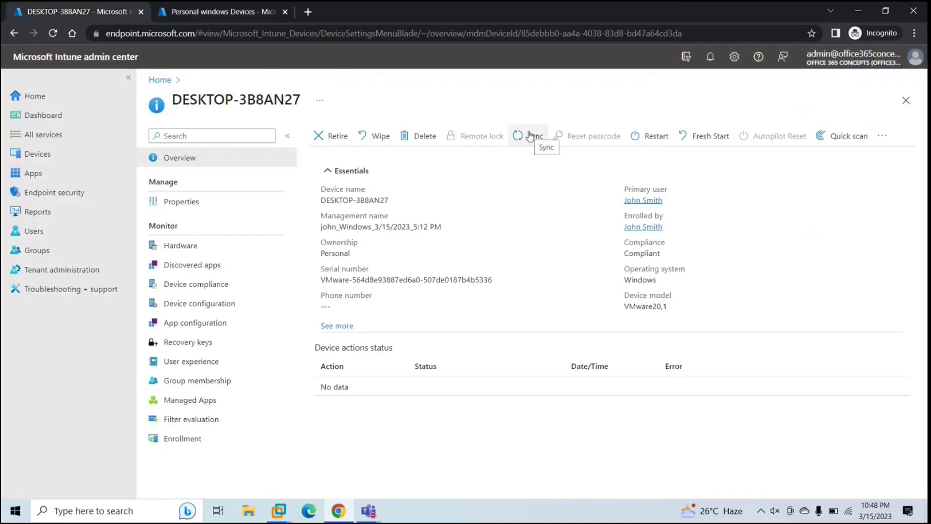
pyautogui.click(278, 511)
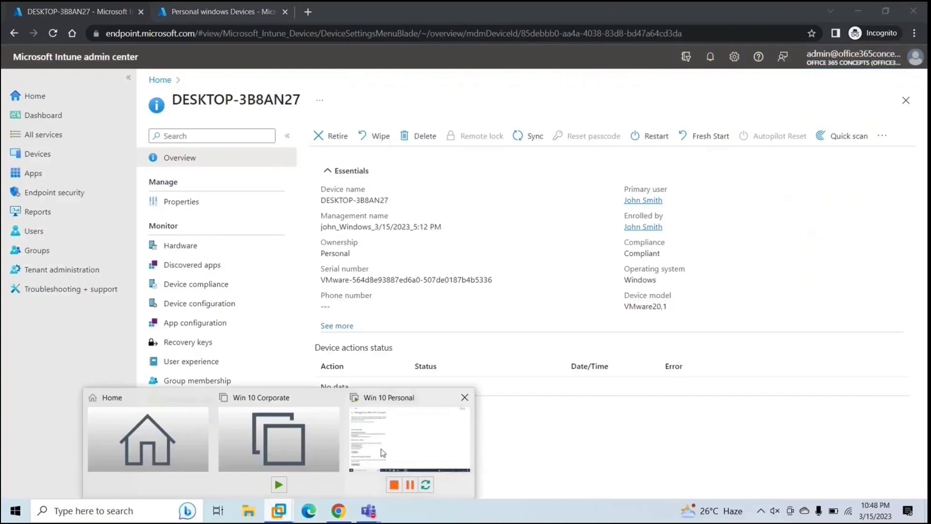
pyautogui.click(383, 452)
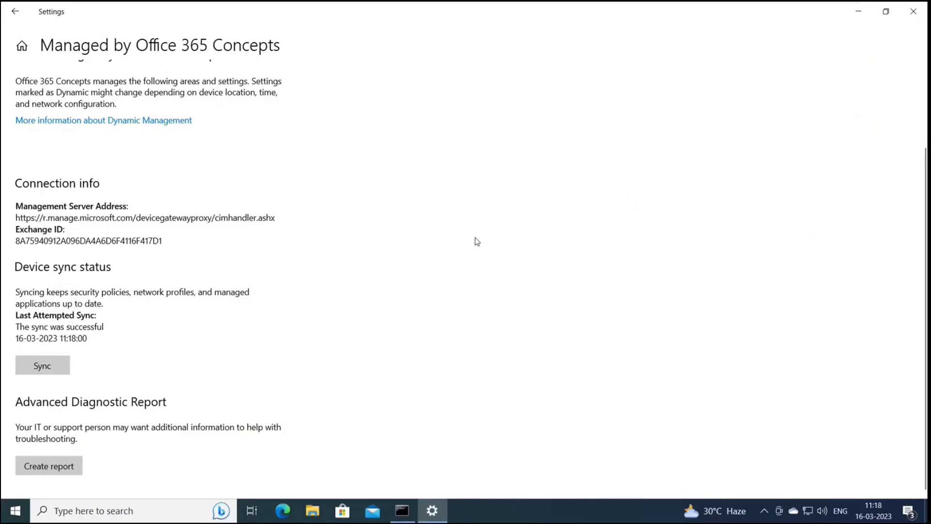
# Step: Sync the device again and export the advanced diagnostic report to C:\Users\Public\Documents\MDMDiagnostics
pyautogui.click(45, 367)
pyautogui.click(52, 467)
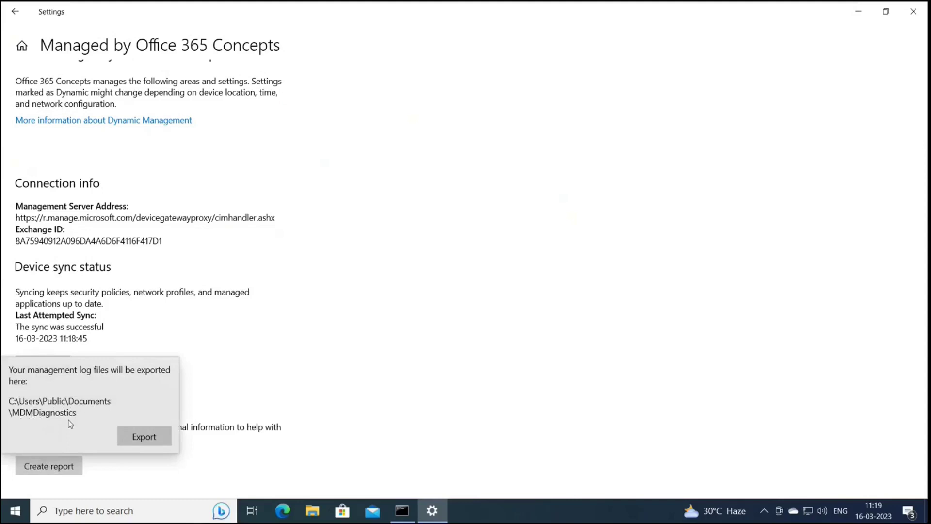
pyautogui.click(137, 438)
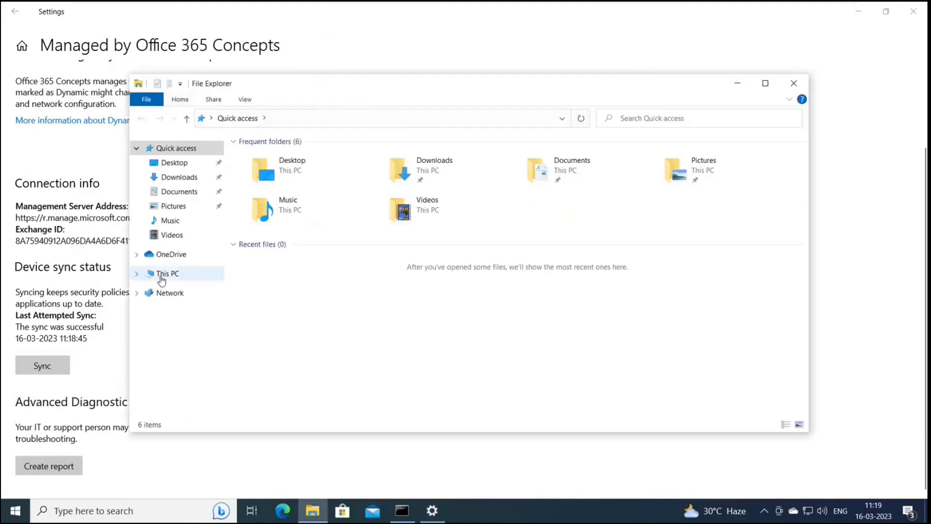
# Step: Browse to C:\Users\Public\Documents\MDMDiagnostics and open MDMDiagReport.html in Microsoft Edge
pyautogui.click(161, 277)
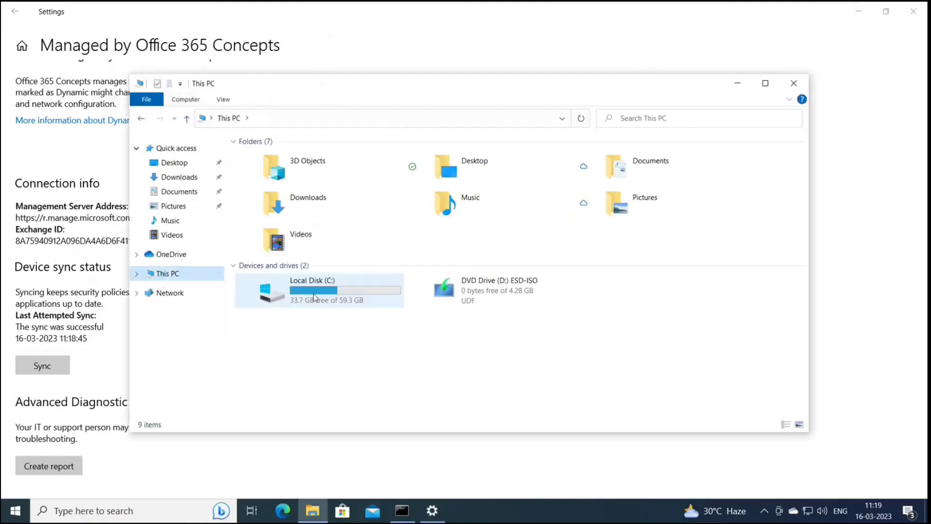
pyautogui.doubleClick(313, 297)
pyautogui.doubleClick(264, 198)
pyautogui.doubleClick(262, 176)
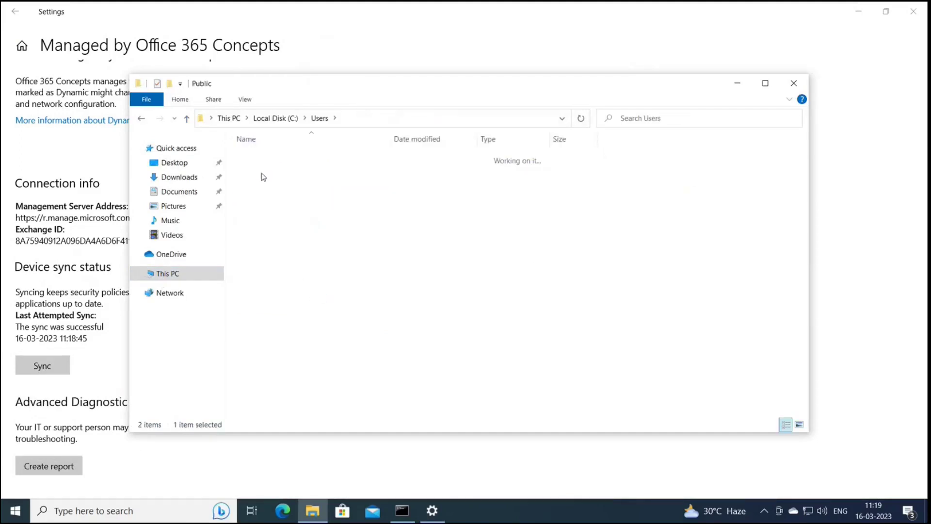
pyautogui.doubleClick(278, 160)
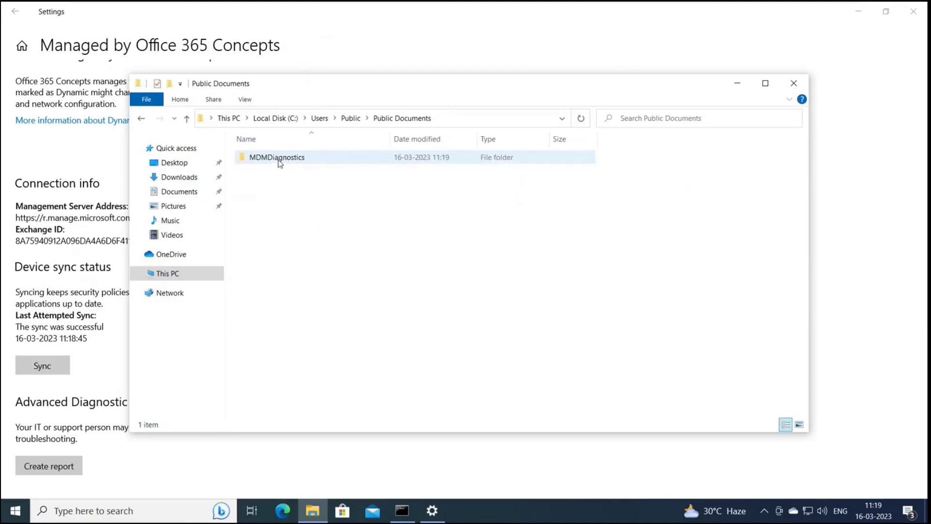
pyautogui.doubleClick(279, 160)
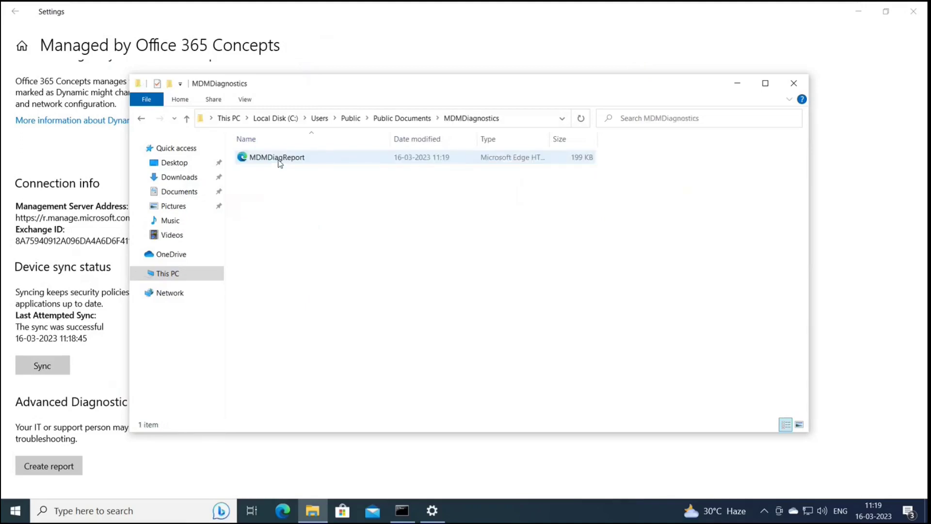
pyautogui.click(280, 160)
pyautogui.doubleClick(280, 160)
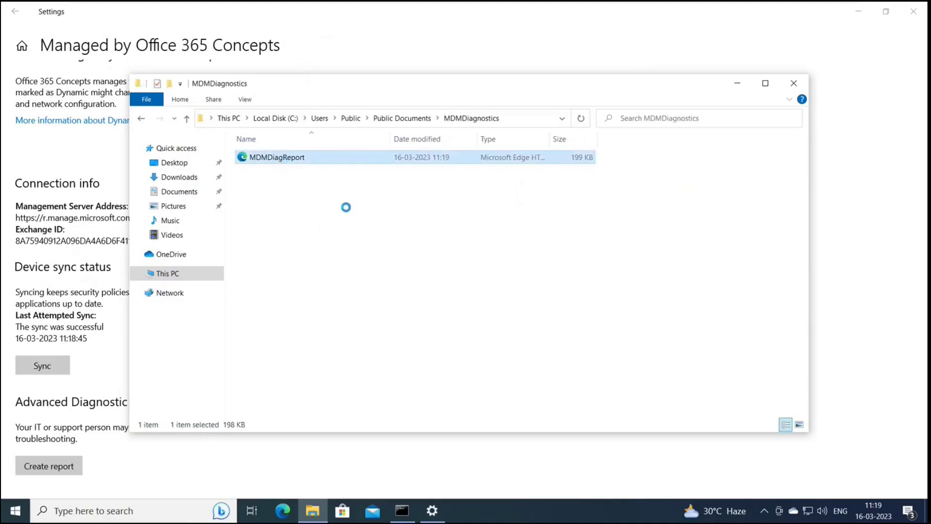
pyautogui.doubleClick(461, 200)
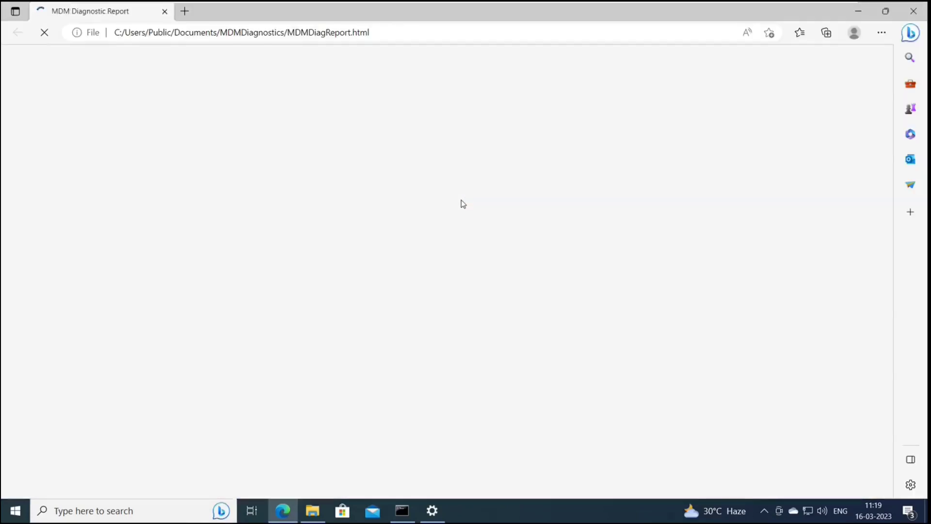
# Step: Scroll the MDM Diagnostic Report down to the Unmanaged policies listing ADMX_Smartcard and ADMX_StartMenu
pyautogui.scroll(-5, 399, 281)
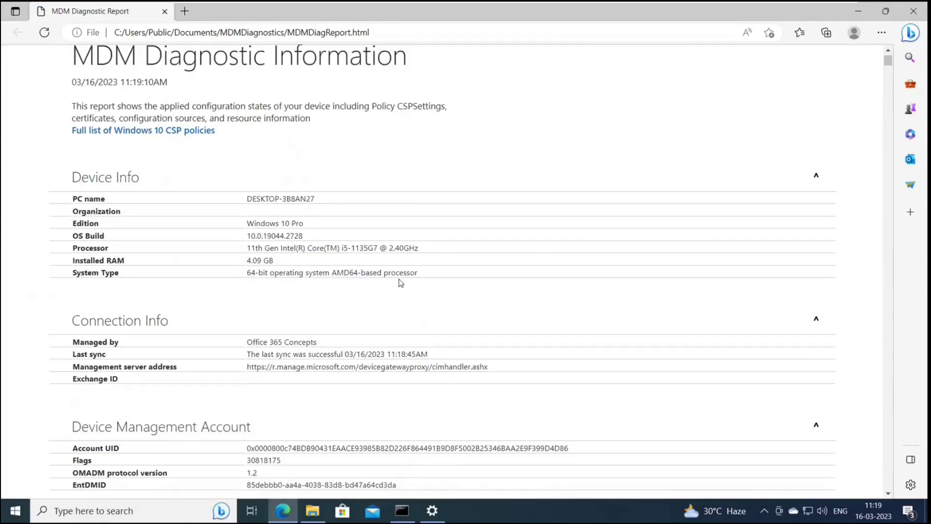
pyautogui.scroll(2, 399, 281)
pyautogui.scroll(-1, 399, 281)
pyautogui.scroll(1, 399, 279)
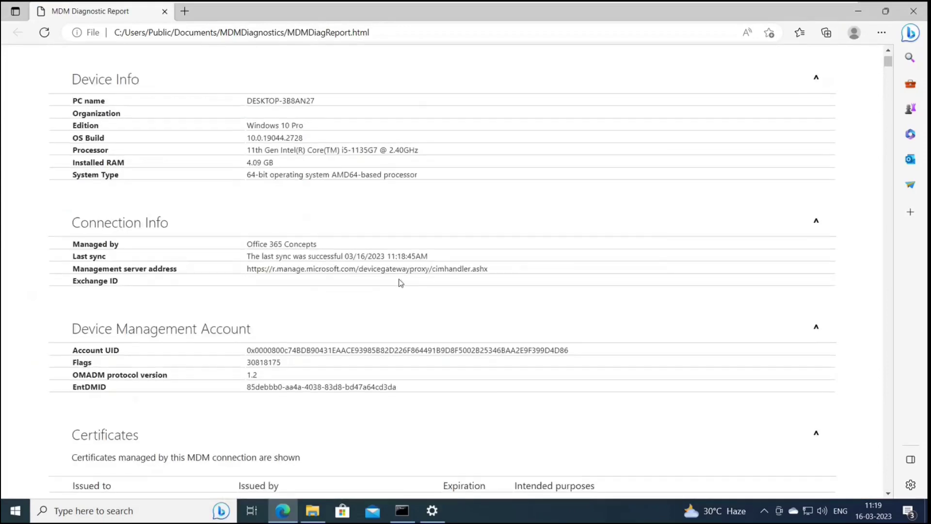
pyautogui.scroll(-15, 400, 283)
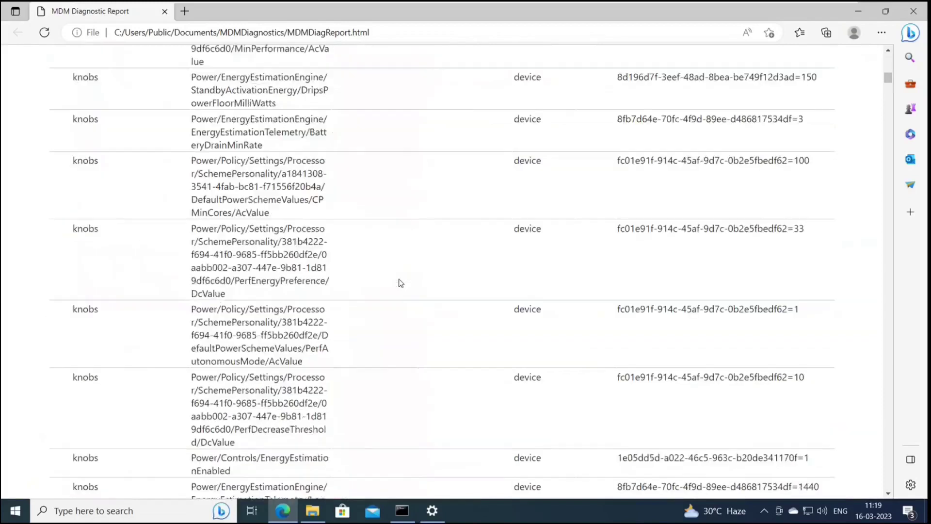
pyautogui.scroll(-8, 401, 283)
pyautogui.scroll(-20, 401, 282)
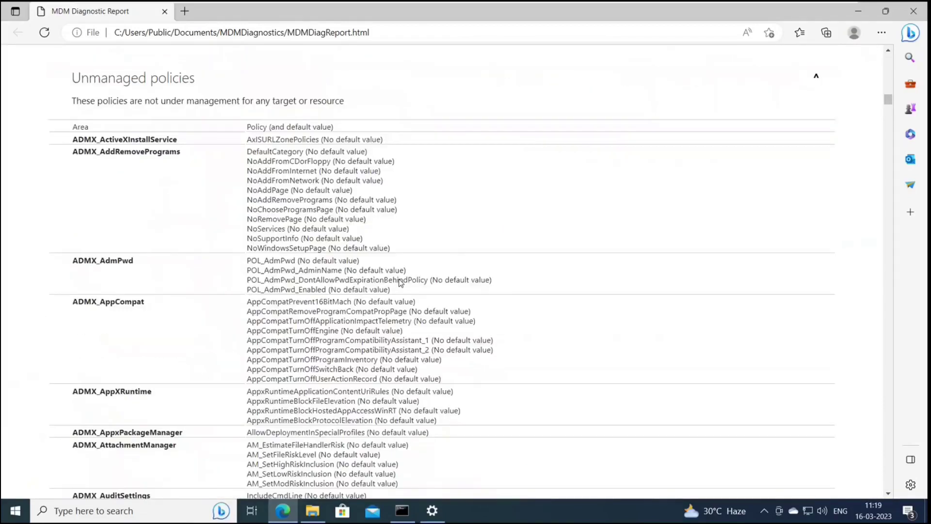
pyautogui.scroll(-20, 401, 282)
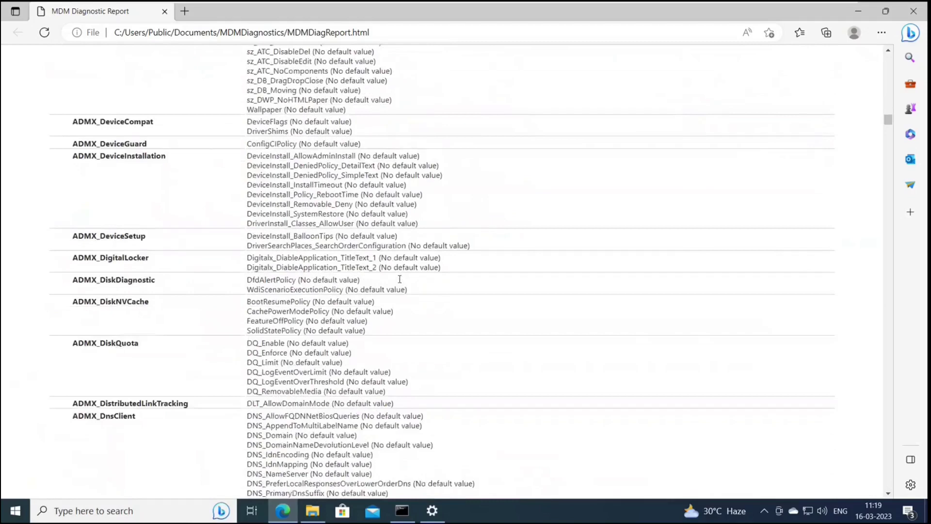
pyautogui.scroll(-20, 400, 279)
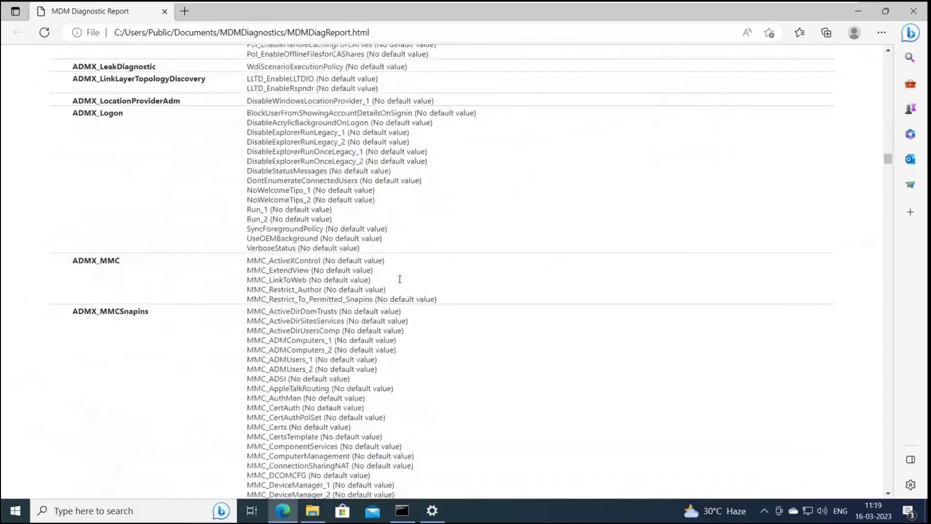
pyautogui.scroll(-20, 400, 280)
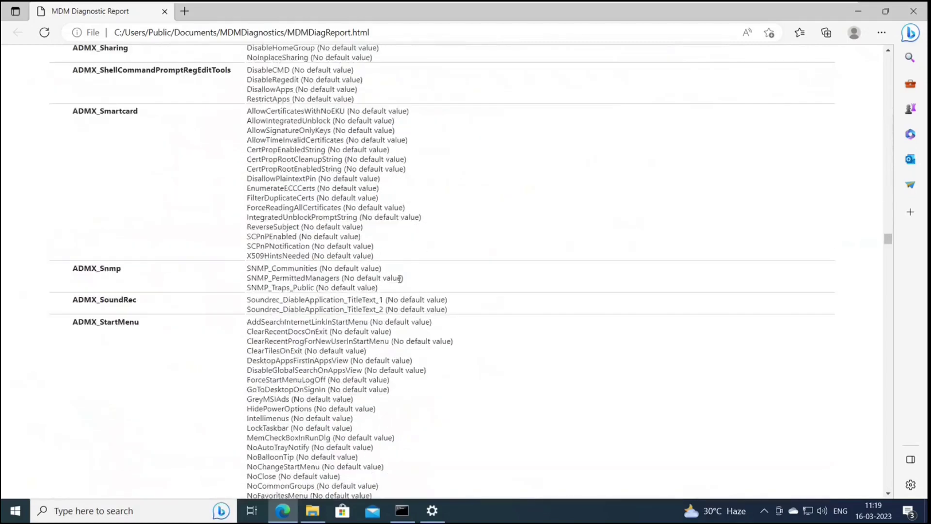
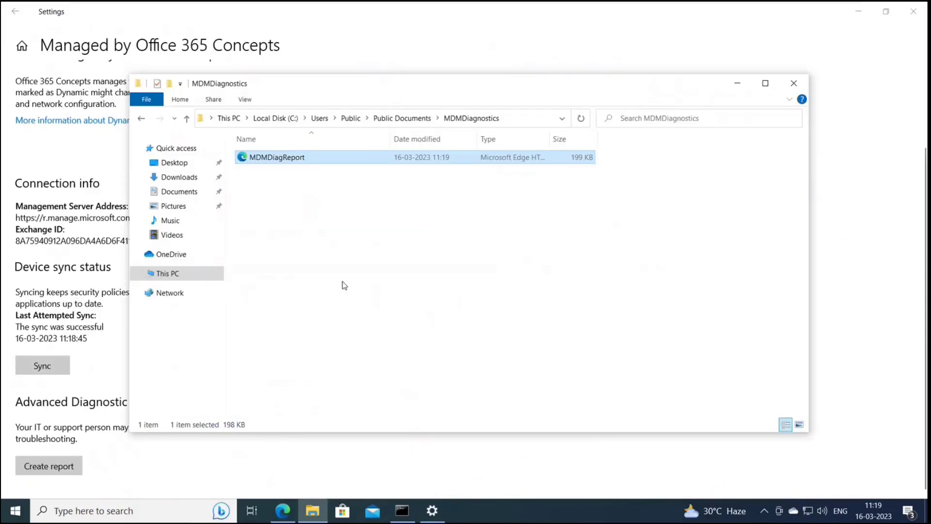
# Step: Minimize the MDMDiagnostics folder window
pyautogui.click(737, 86)
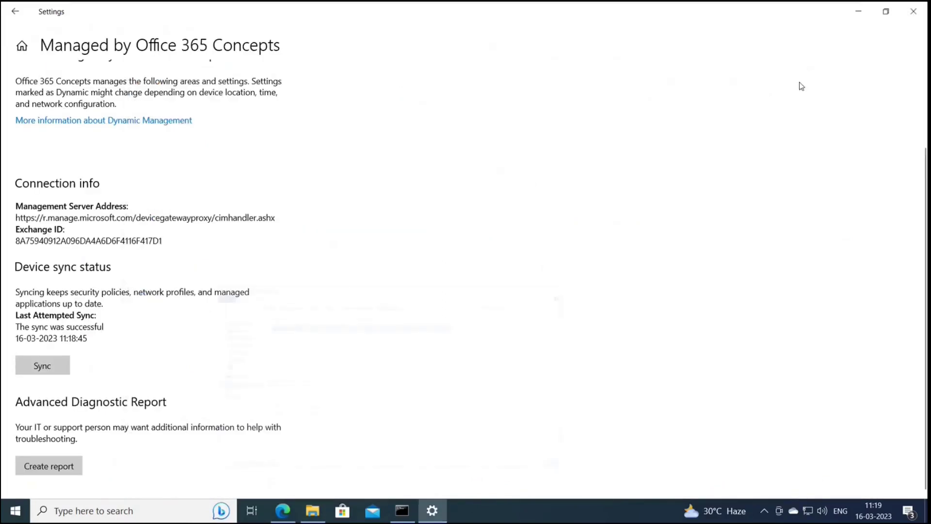
# Step: Launch Event Viewer from Windows search and maximize it
pyautogui.click(858, 11)
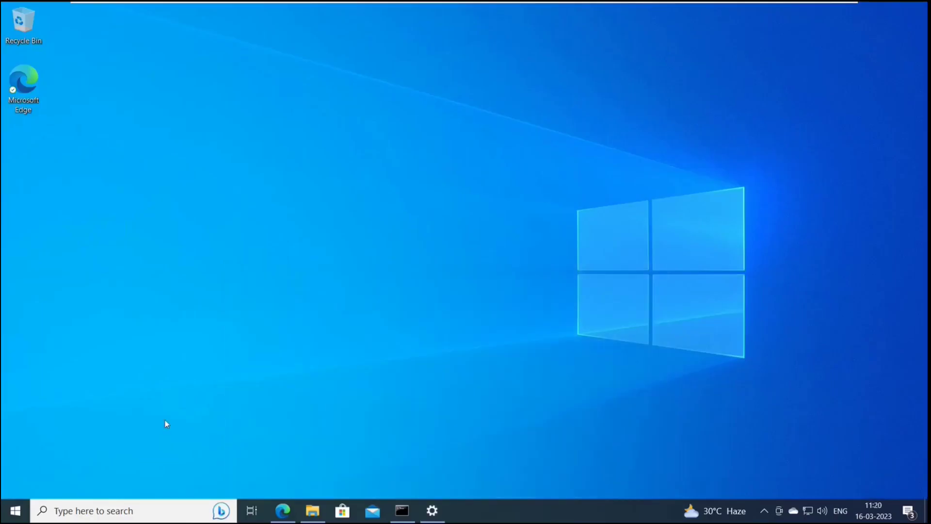
pyautogui.press('super')
pyautogui.write('event')
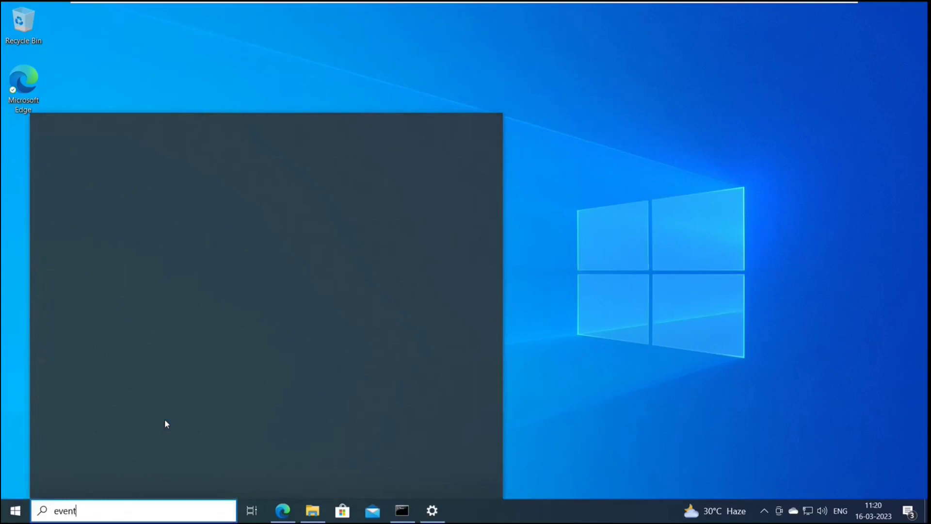
pyautogui.press('Return')
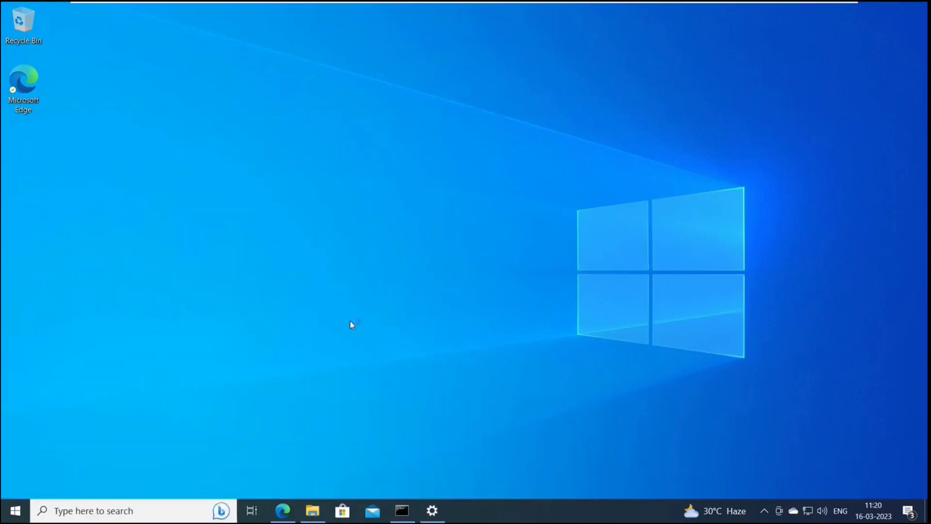
pyautogui.click(664, 172)
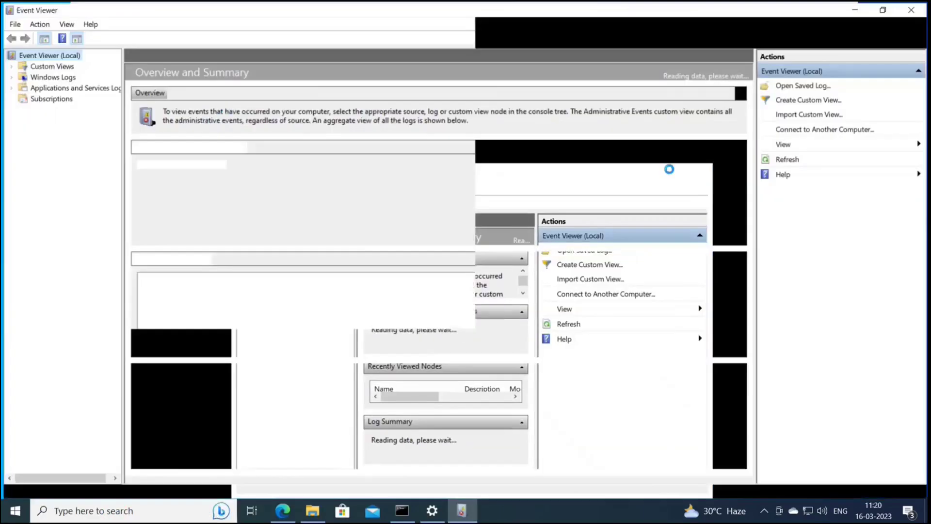
# Step: Expand Applications and Services Logs > Microsoft > Windows and move down toward the device management logs
pyautogui.moveTo(121, 111); pyautogui.dragTo(237, 117)
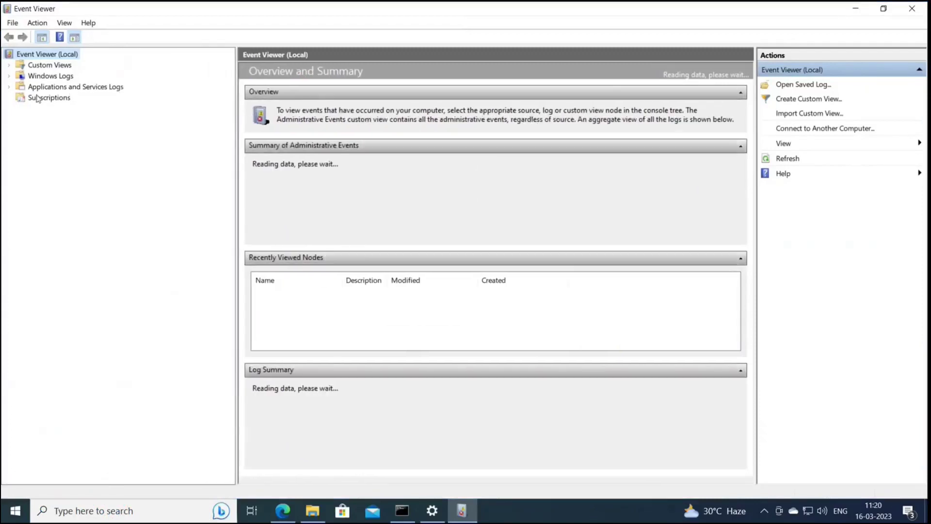
pyautogui.click(9, 87)
pyautogui.click(21, 130)
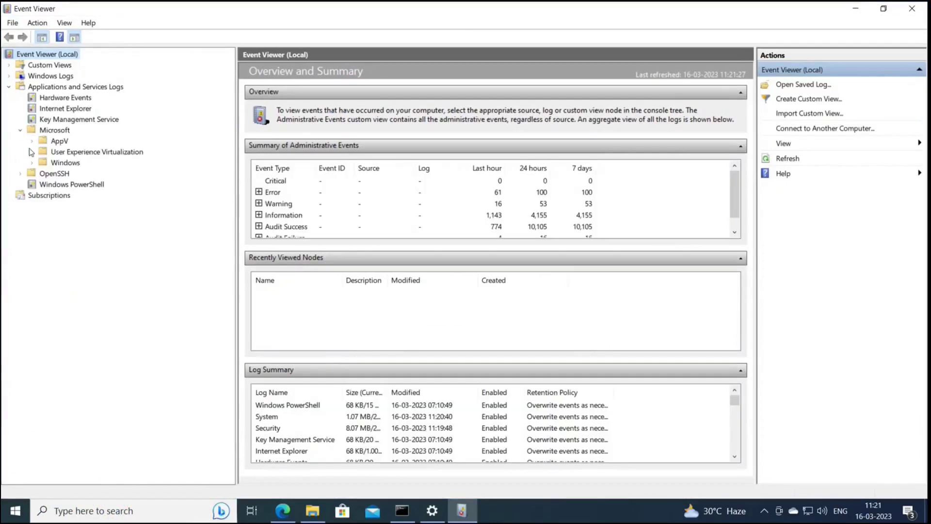
pyautogui.click(32, 163)
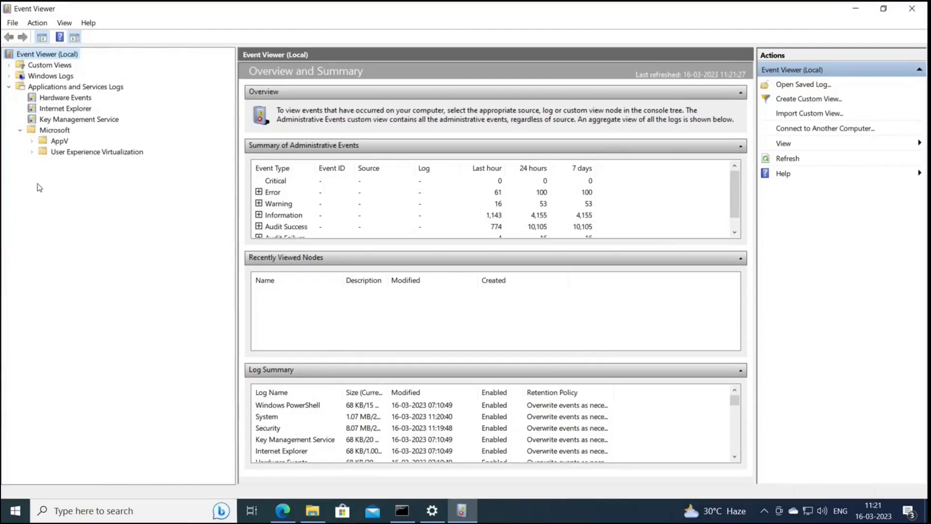
pyautogui.click(72, 276)
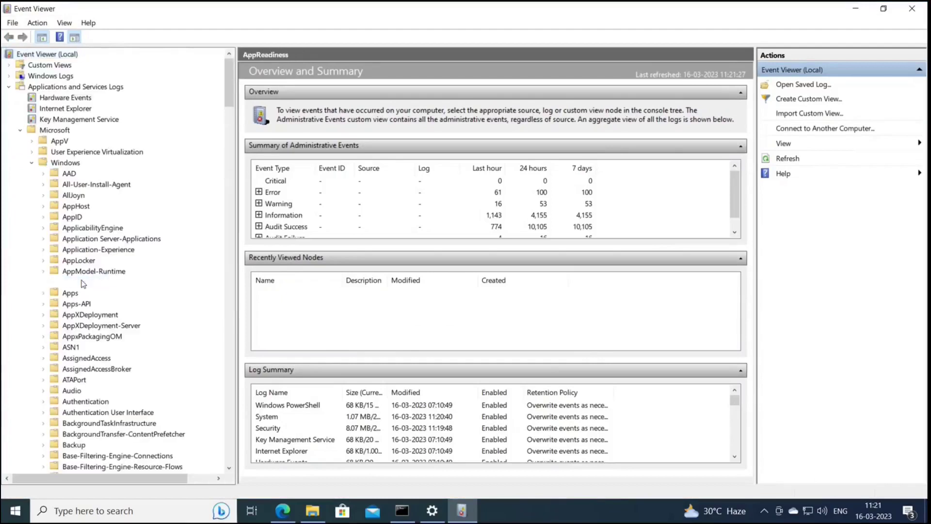
pyautogui.press('d')
pyautogui.press('e')
pyautogui.press('v')
pyautogui.scroll(-6, 85, 286)
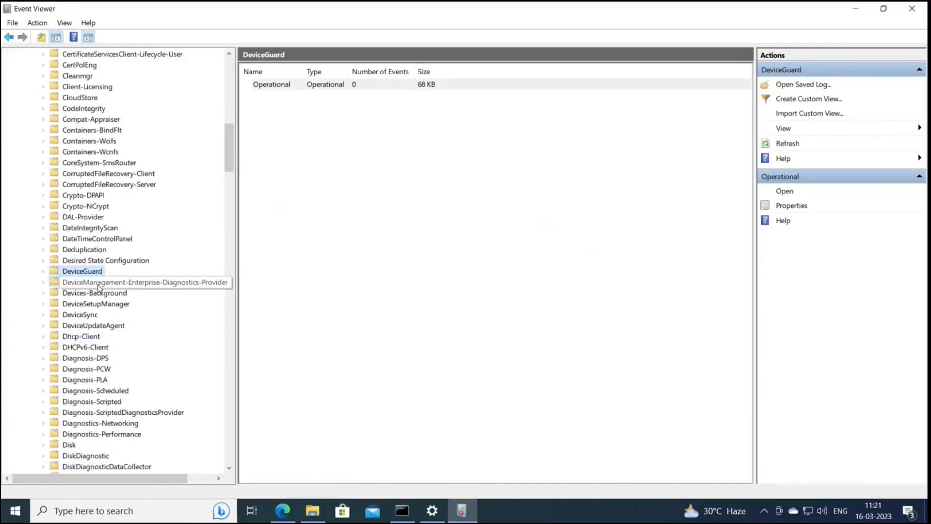
# Step: Open the Admin log under DeviceManagement-Enterprise-Diagnostics-Provider
pyautogui.click(98, 286)
pyautogui.moveTo(237, 288); pyautogui.dragTo(271, 285)
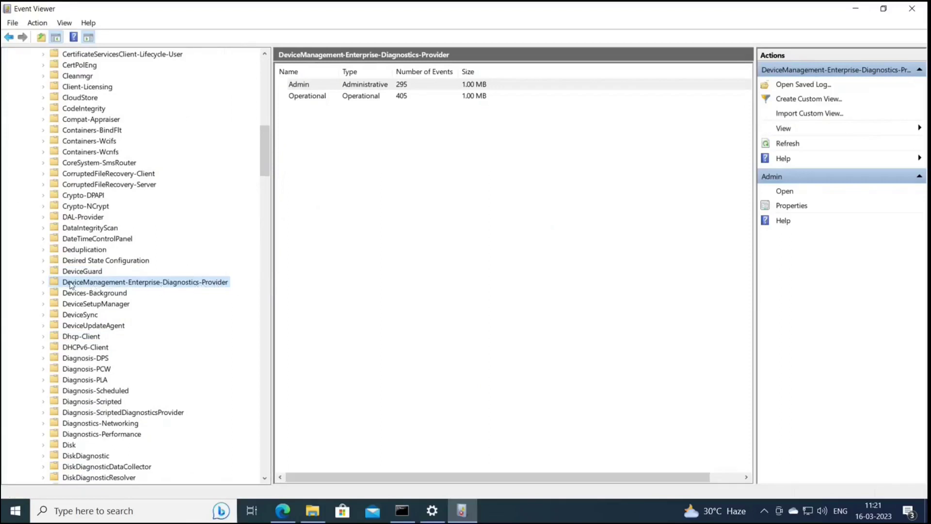
pyautogui.click(43, 281)
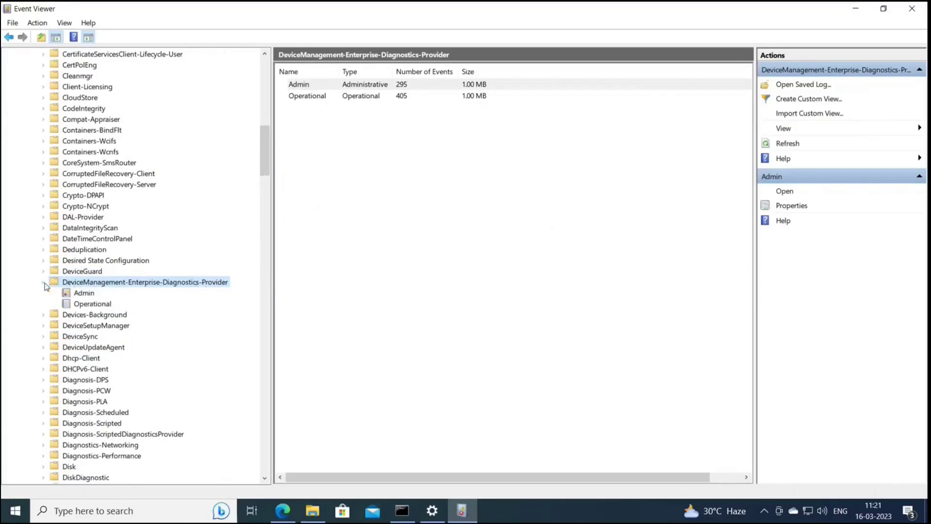
pyautogui.click(83, 293)
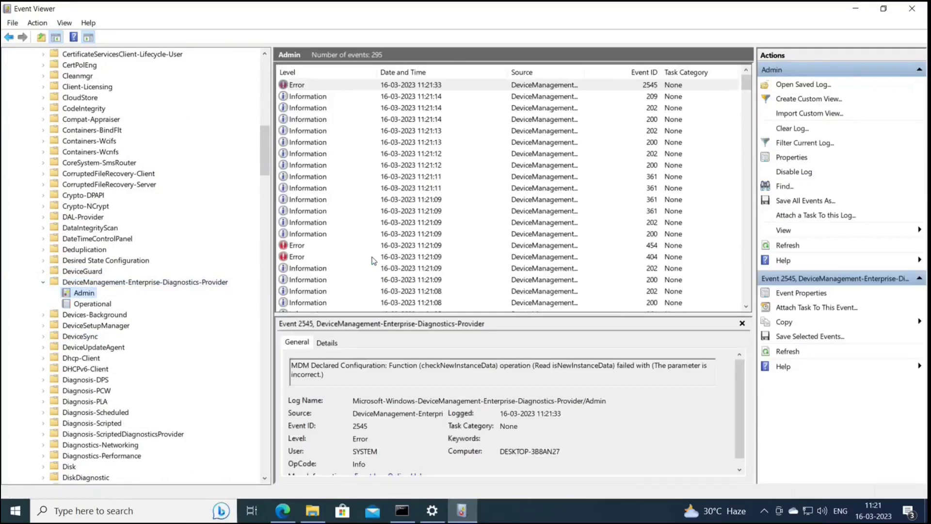
# Step: Widen the Source column and step through the events, reading each one's details
pyautogui.click(426, 145)
pyautogui.click(423, 108)
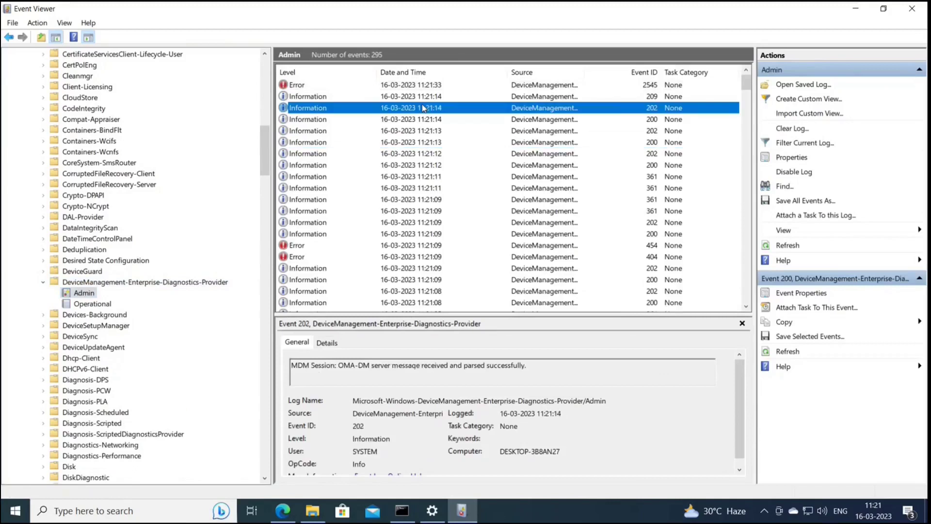
pyautogui.moveTo(585, 73); pyautogui.dragTo(703, 81)
pyautogui.click(438, 119)
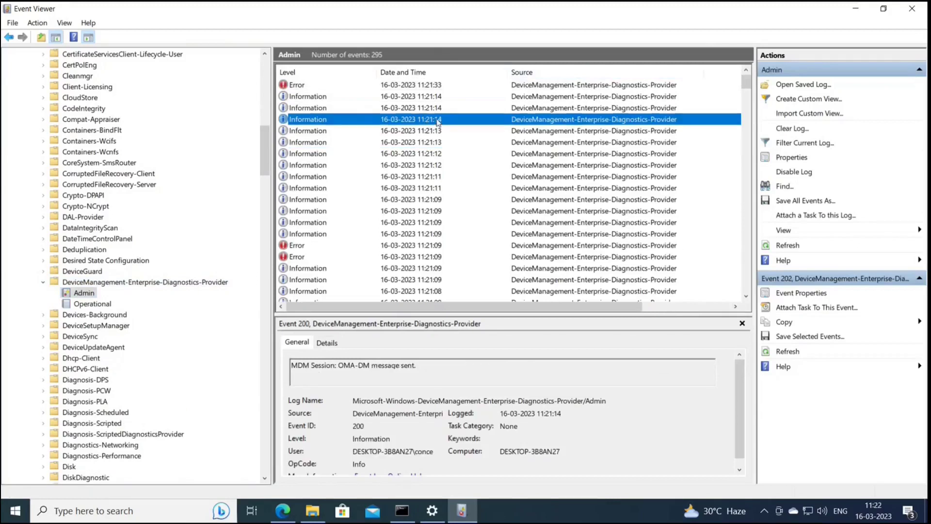
pyautogui.press('Down')
pyautogui.press('Down')
pyautogui.press('Down')
pyautogui.press('Down')
pyautogui.press('Down')
pyautogui.press('Down')
pyautogui.press('Down')
pyautogui.press('Down')
pyautogui.press('Down')
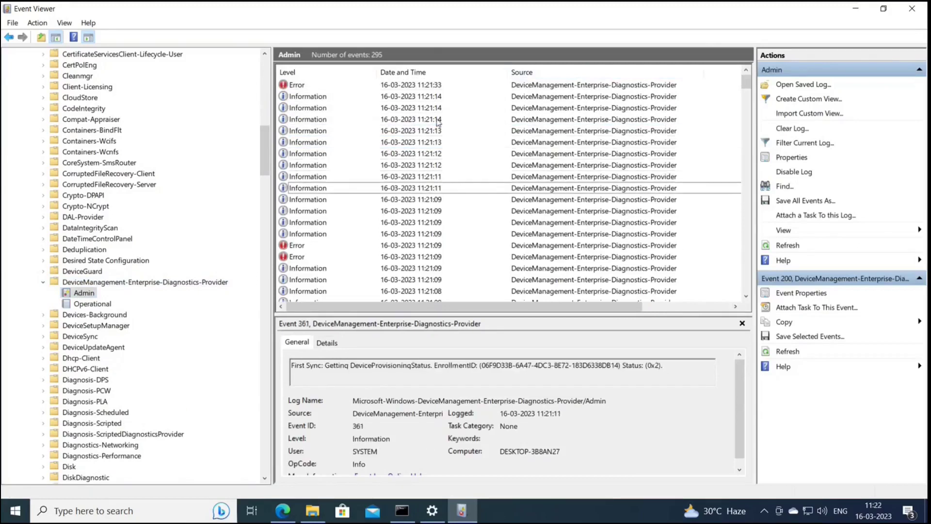
pyautogui.press('Down')
pyautogui.press('Down')
pyautogui.press('Down')
pyautogui.press('Down')
pyautogui.press('Down')
pyautogui.press('Down')
pyautogui.press('Down')
pyautogui.press('Down')
pyautogui.press('Down')
pyautogui.press('Down')
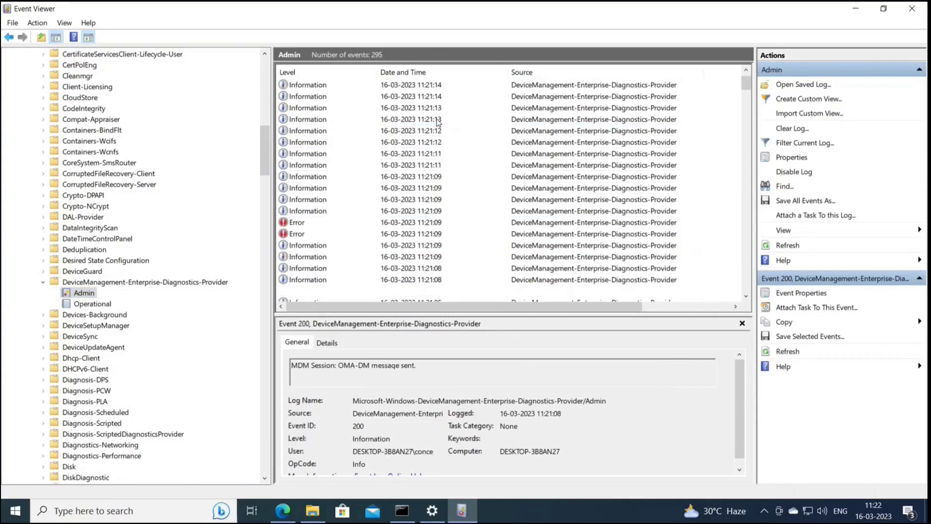
pyautogui.press('Down')
pyautogui.press('Down')
pyautogui.press('Down')
pyautogui.press('Down')
pyautogui.press('Down')
pyautogui.press('Down')
pyautogui.press('Down')
pyautogui.press('Down')
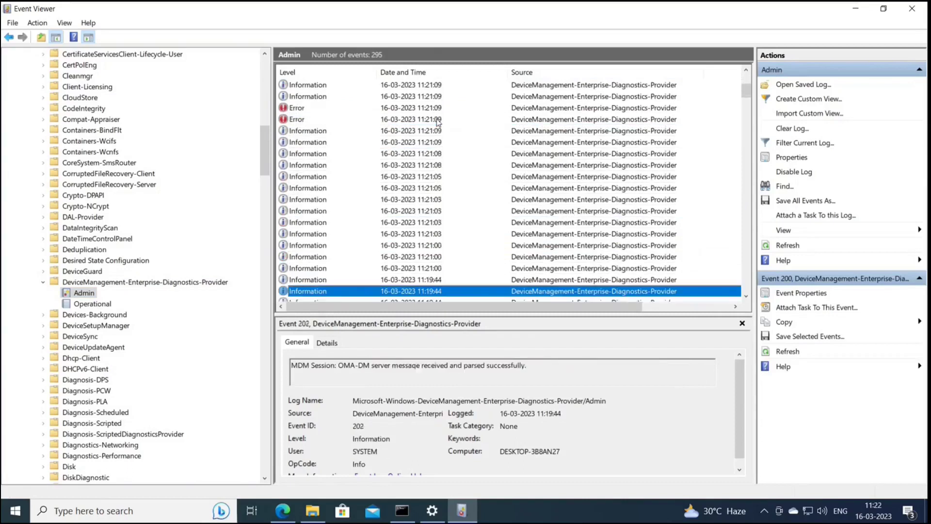
pyautogui.press('Up')
pyautogui.press('Up')
pyautogui.press('Up')
pyautogui.press('Up')
pyautogui.press('Up')
pyautogui.press('Up')
pyautogui.press('Up')
pyautogui.press('Up')
pyautogui.press('Up')
pyautogui.press('Up')
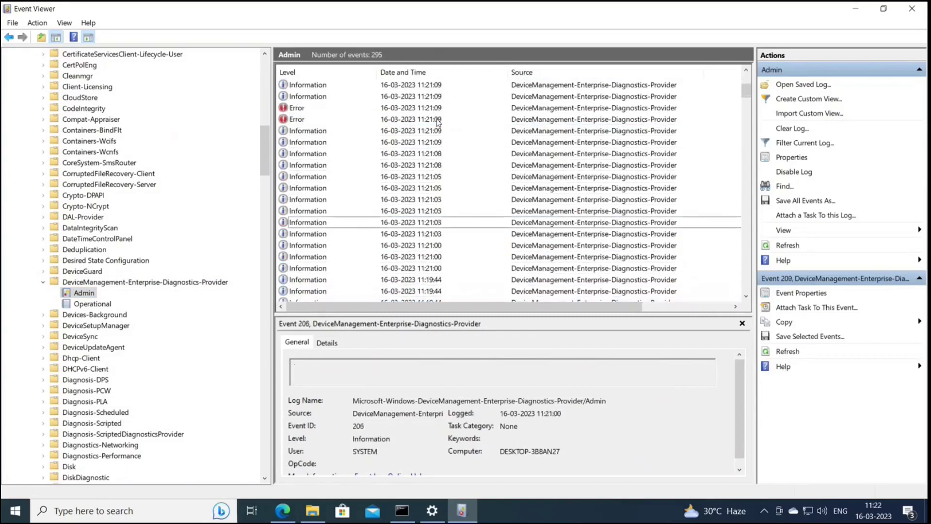
pyautogui.press('Up')
pyautogui.press('Up')
pyautogui.press('Up')
pyautogui.press('Up')
pyautogui.press('Up')
pyautogui.press('Up')
pyautogui.press('Up')
pyautogui.press('Up')
pyautogui.press('Up')
pyautogui.press('Up')
pyautogui.press('Up')
pyautogui.press('Up')
pyautogui.press('Up')
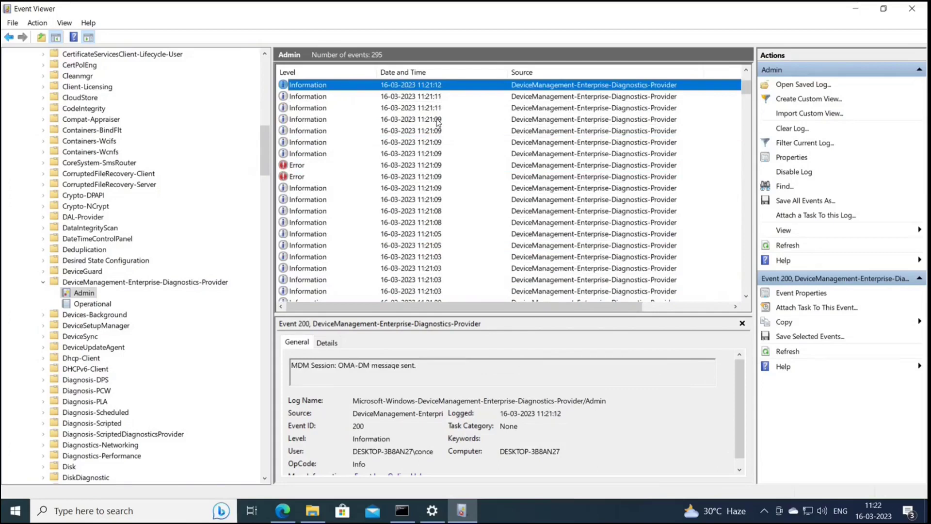
pyautogui.scroll(3, 438, 121)
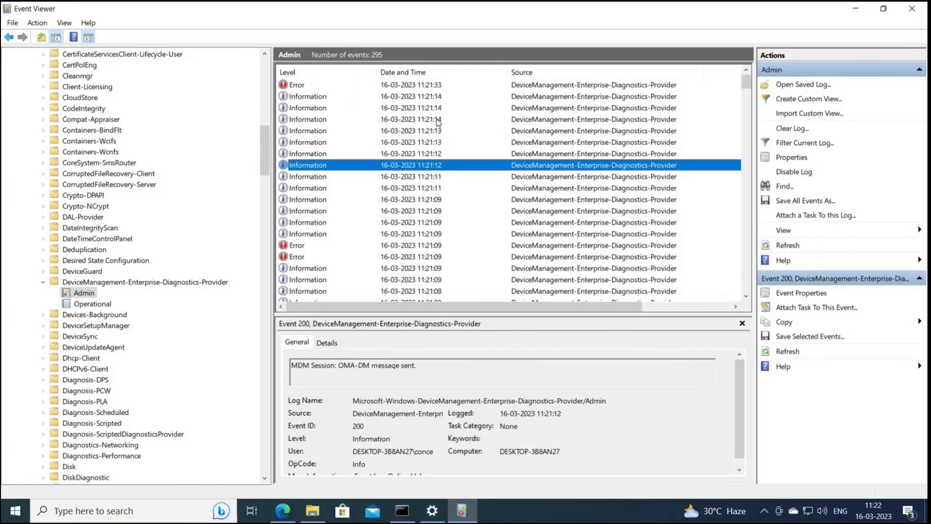
# Step: Clear the console with cls, then run mdmdiagnosticstool -out C:\mdm
pyautogui.click(396, 513)
pyautogui.write('cls')
pyautogui.press('Return')
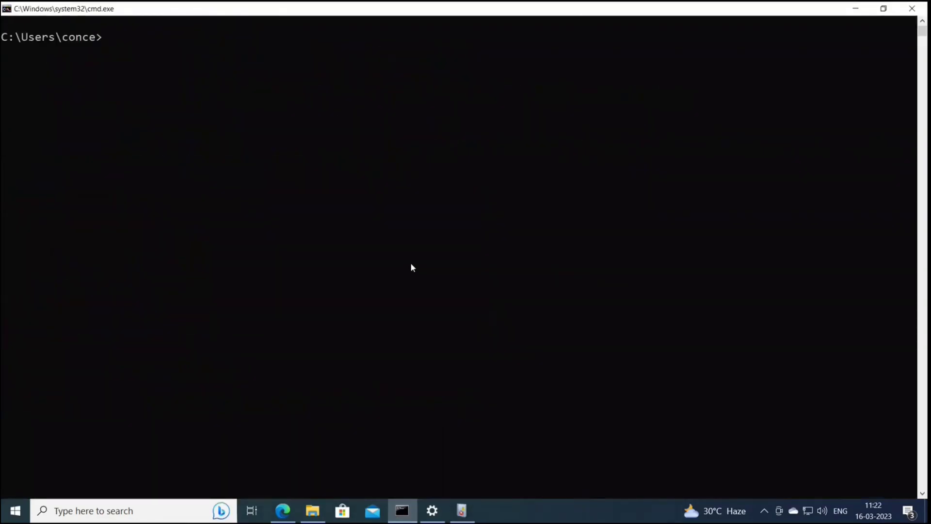
pyautogui.write('mdmdiagno')
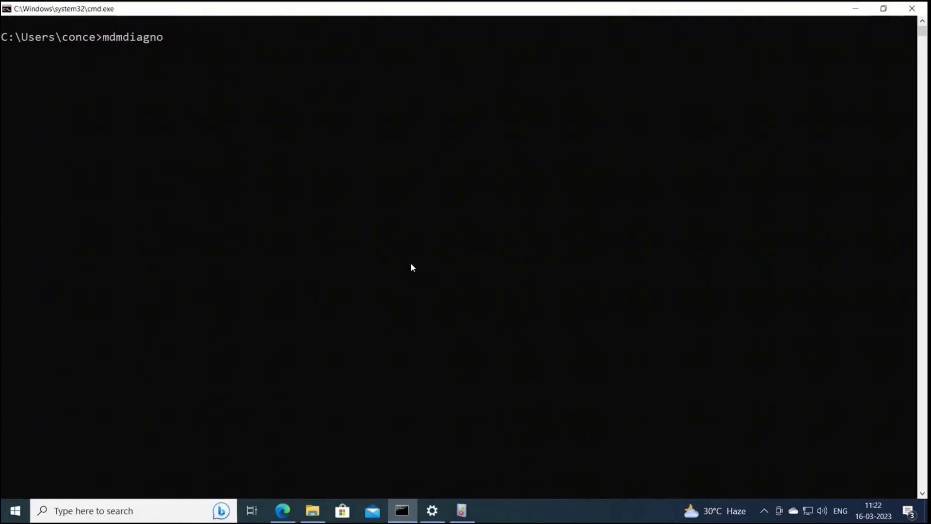
pyautogui.write('sticstool -out C:\\mdm')
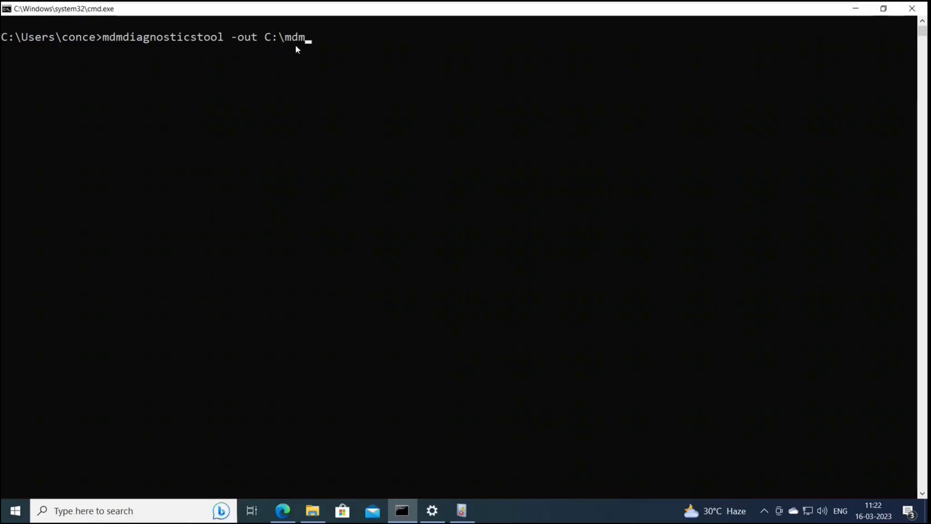
pyautogui.moveTo(222, 41); pyautogui.dragTo(104, 40)
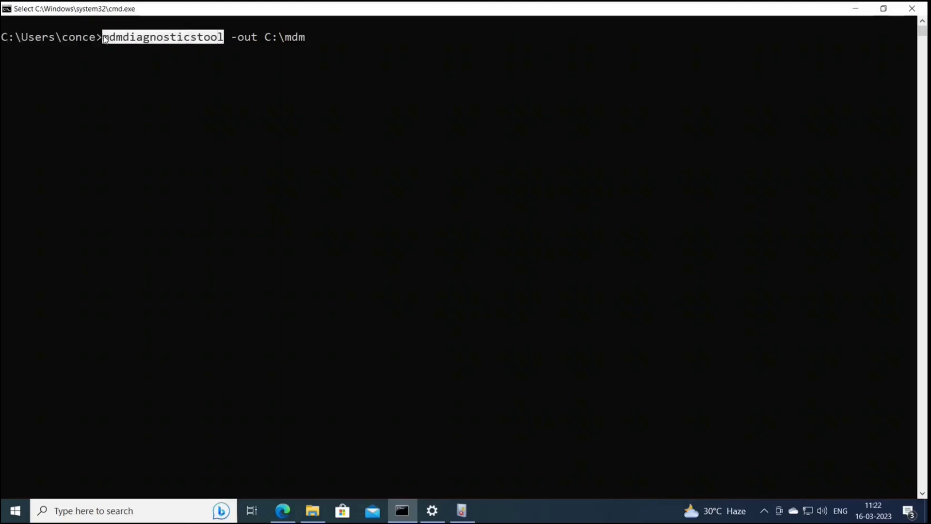
pyautogui.click(305, 42)
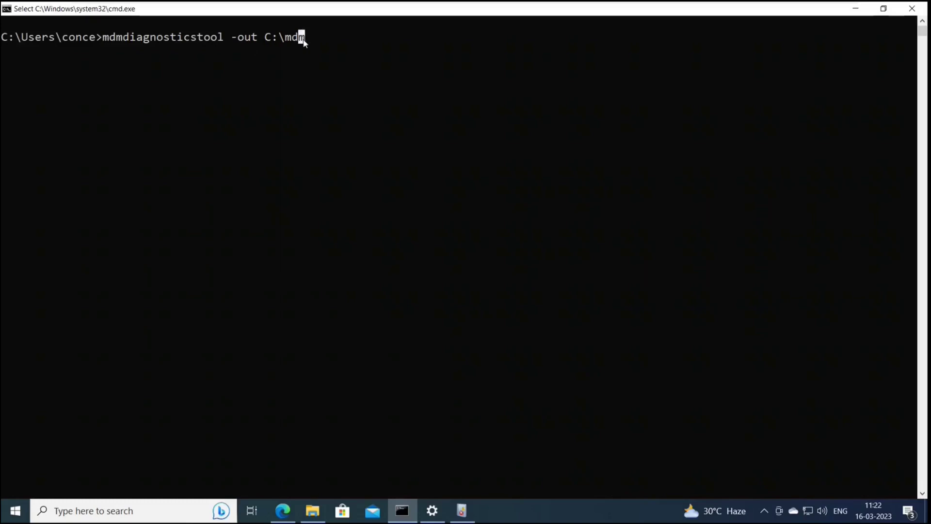
pyautogui.press('Escape')
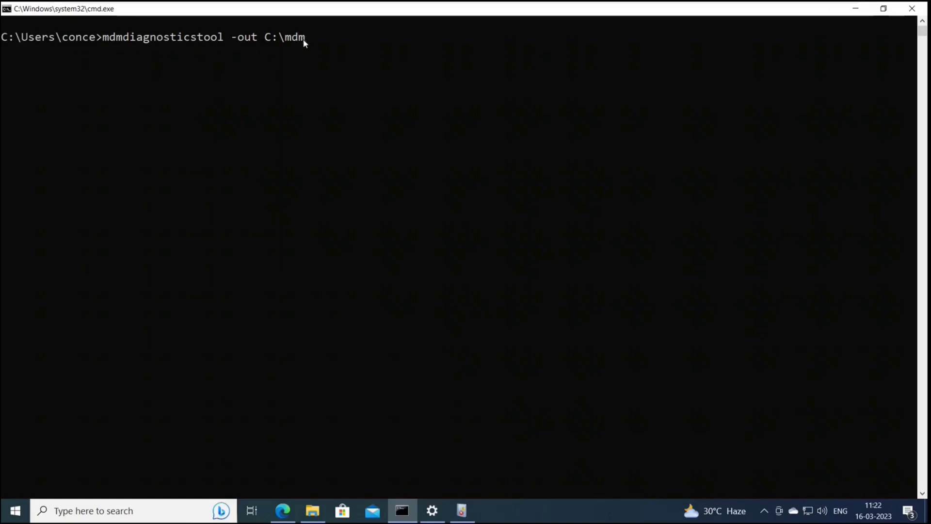
pyautogui.press('Return')
# Step: Check the five exported report files in C:\mdm, then minimize File Explorer
pyautogui.click(312, 510)
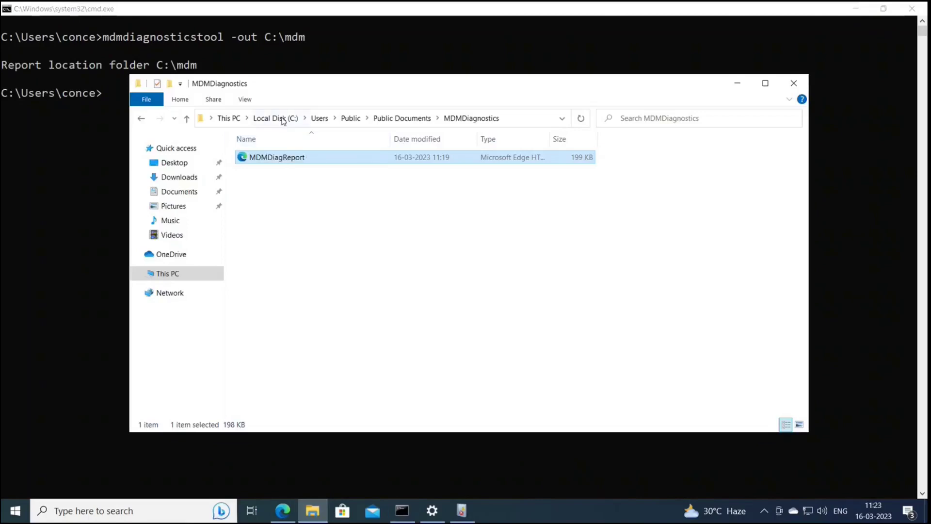
pyautogui.click(283, 119)
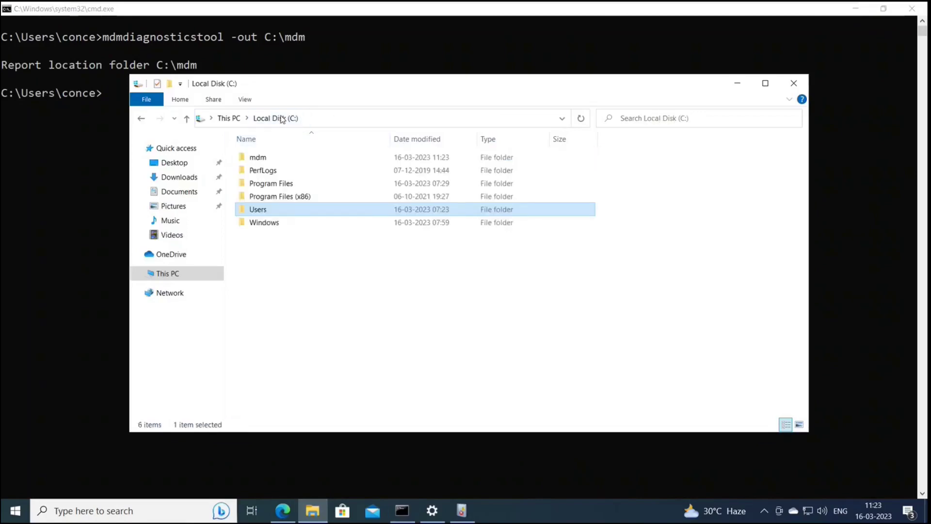
pyautogui.doubleClick(257, 157)
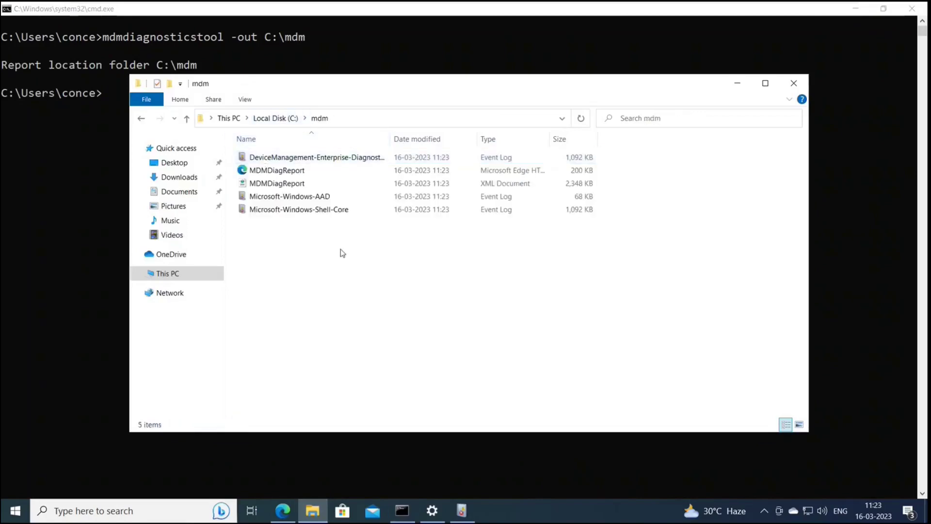
pyautogui.moveTo(349, 246); pyautogui.dragTo(245, 156)
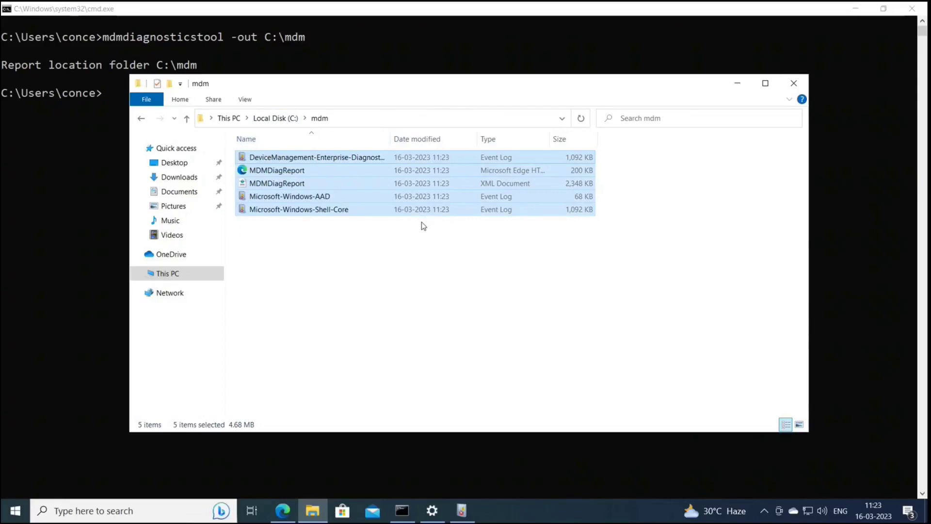
pyautogui.click(424, 238)
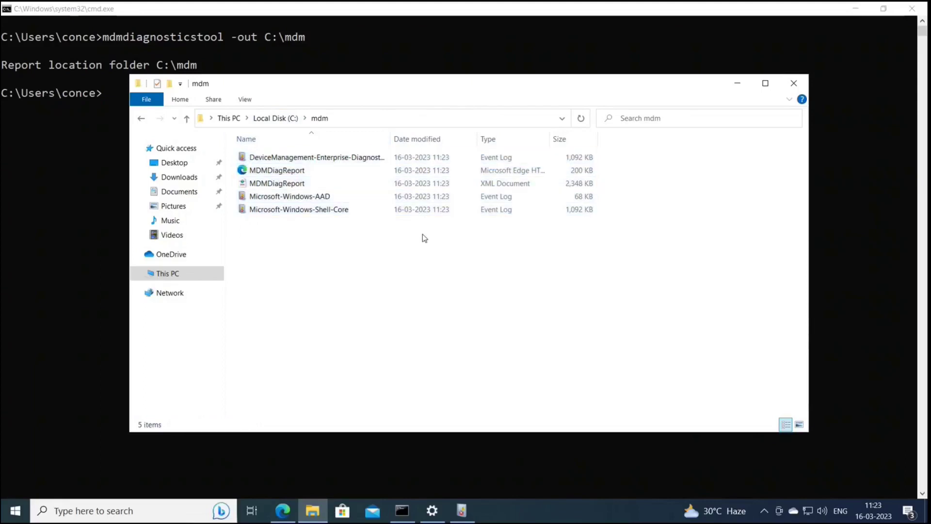
pyautogui.click(736, 84)
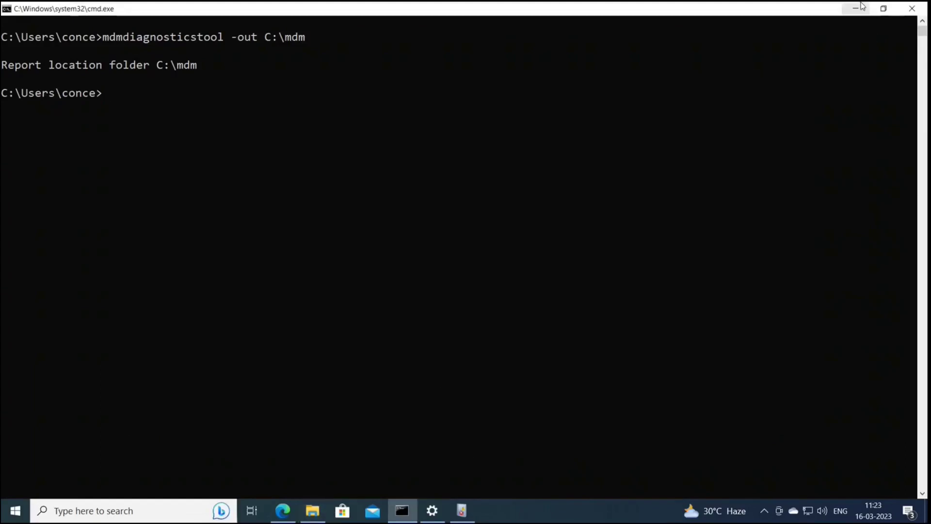
# Step: Minimize the VM and open DESKTOP-3B8AN27's Device compliance page under Devices > Windows
pyautogui.moveTo(828, 6)
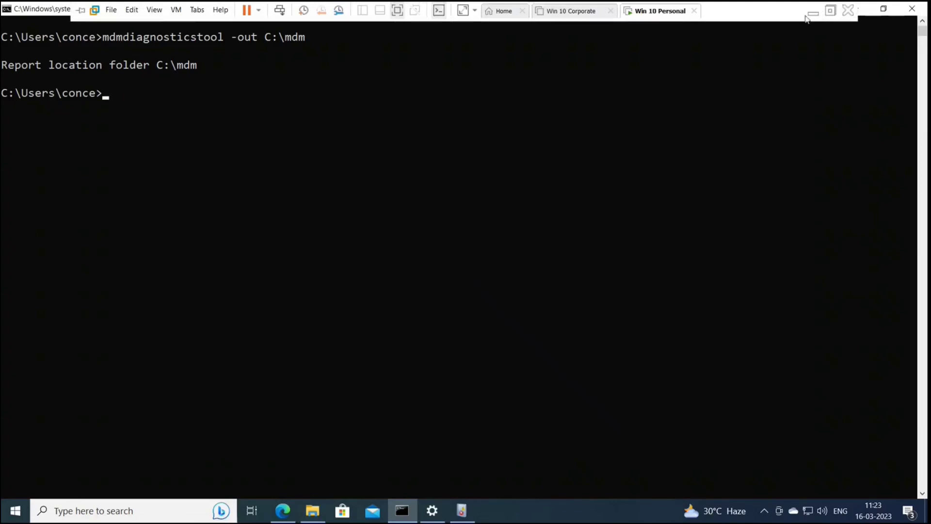
pyautogui.click(810, 15)
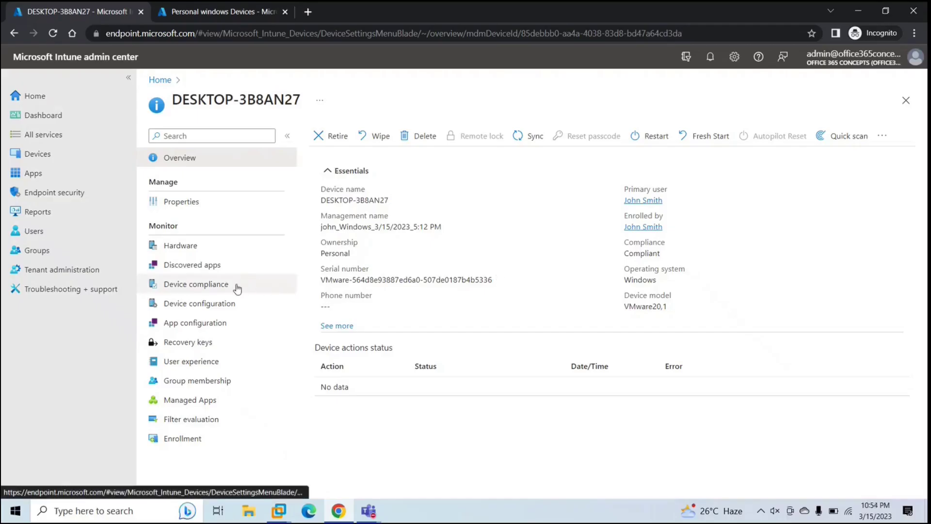
pyautogui.click(59, 160)
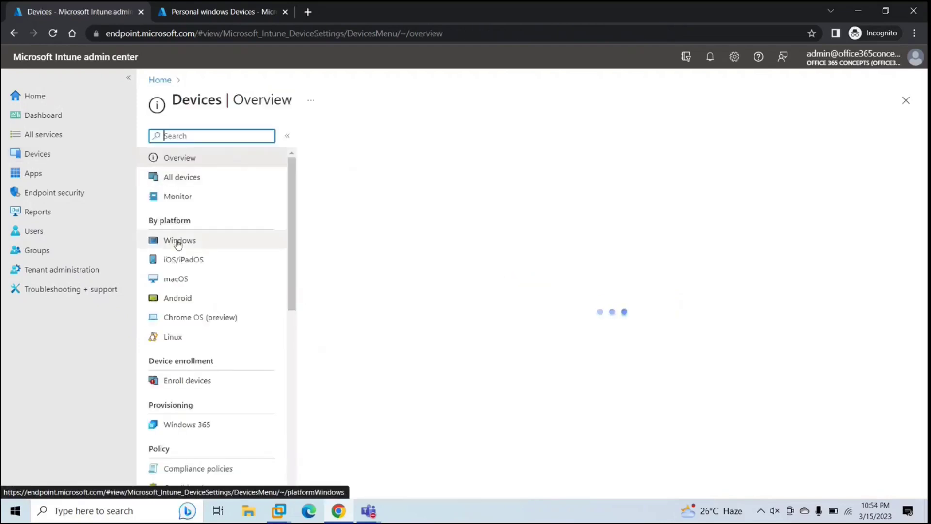
pyautogui.click(179, 239)
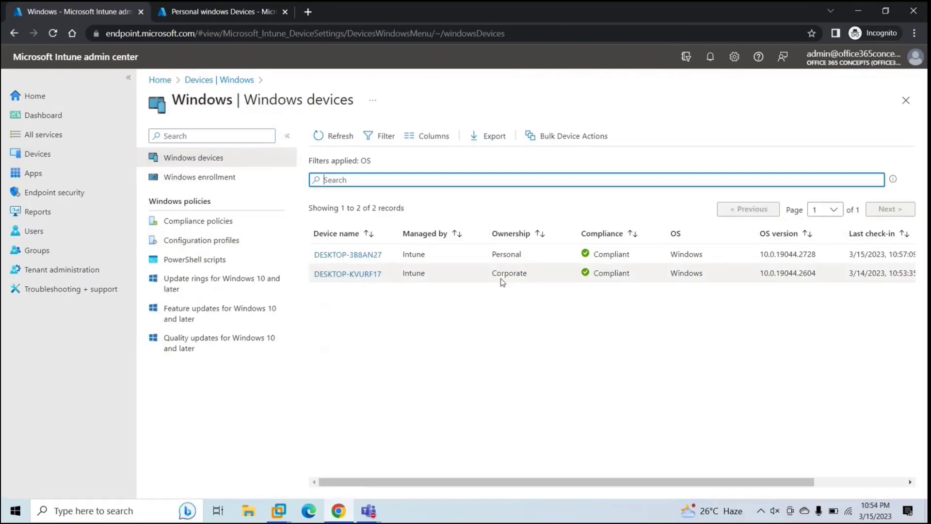
pyautogui.click(353, 256)
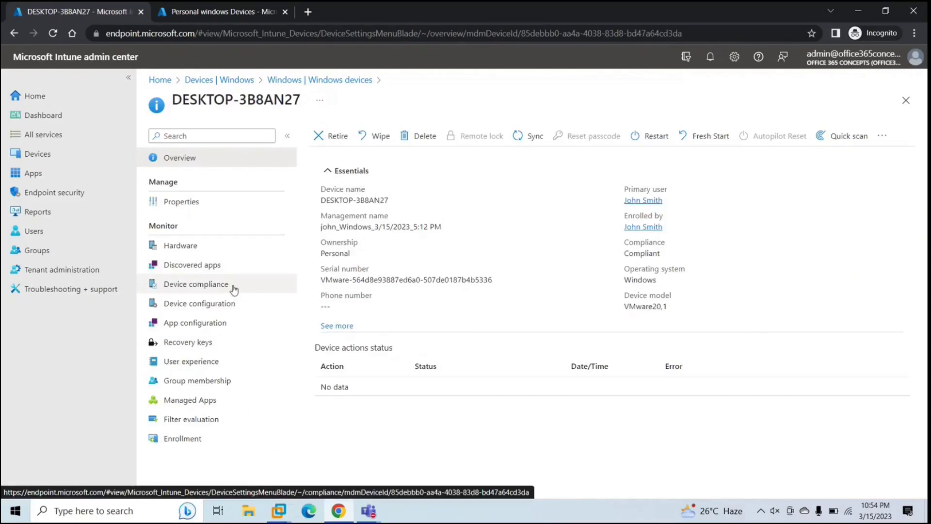
pyautogui.click(234, 289)
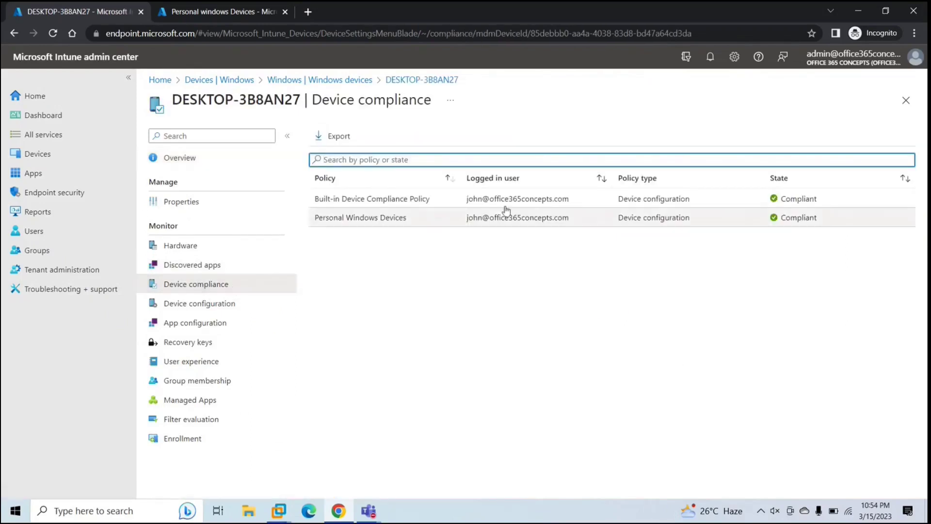
# Step: Inspect the Antivirus and Firewall settings of the Personal Windows Devices compliance policy
pyautogui.click(418, 223)
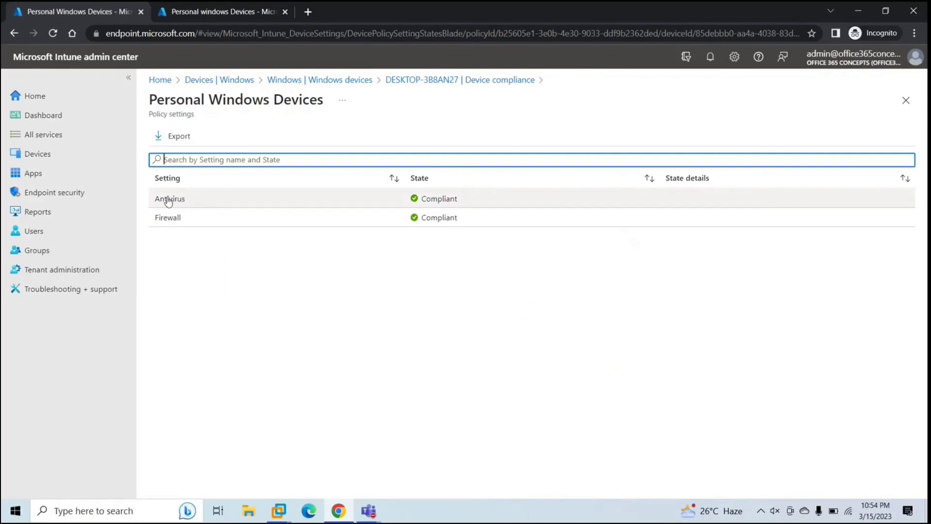
pyautogui.click(203, 198)
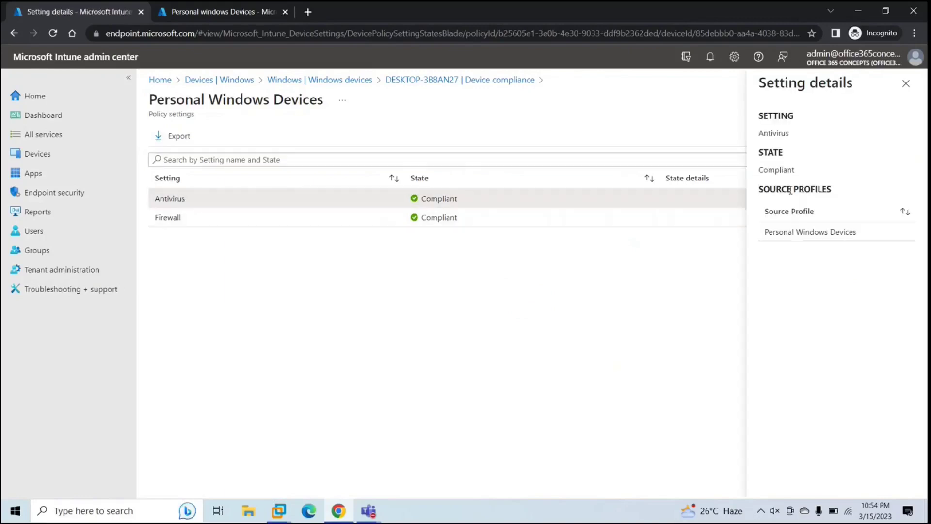
pyautogui.click(909, 84)
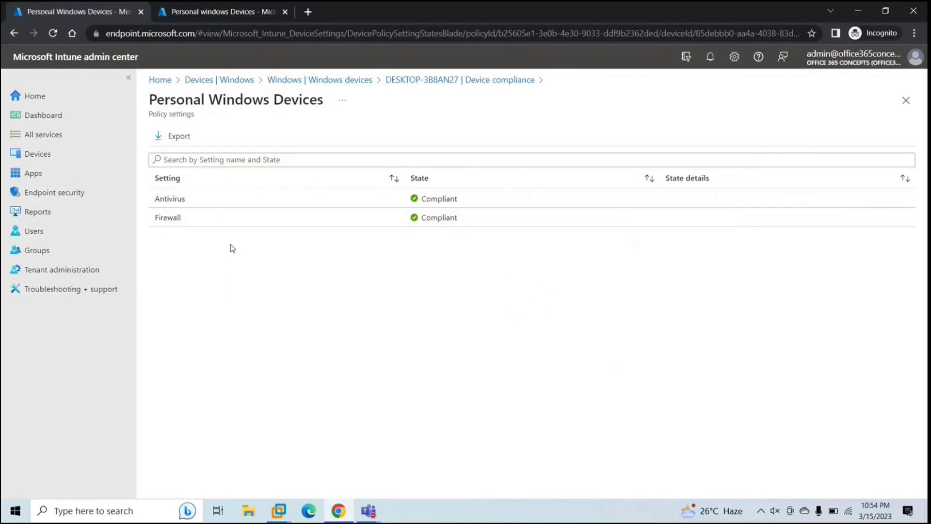
pyautogui.click(211, 222)
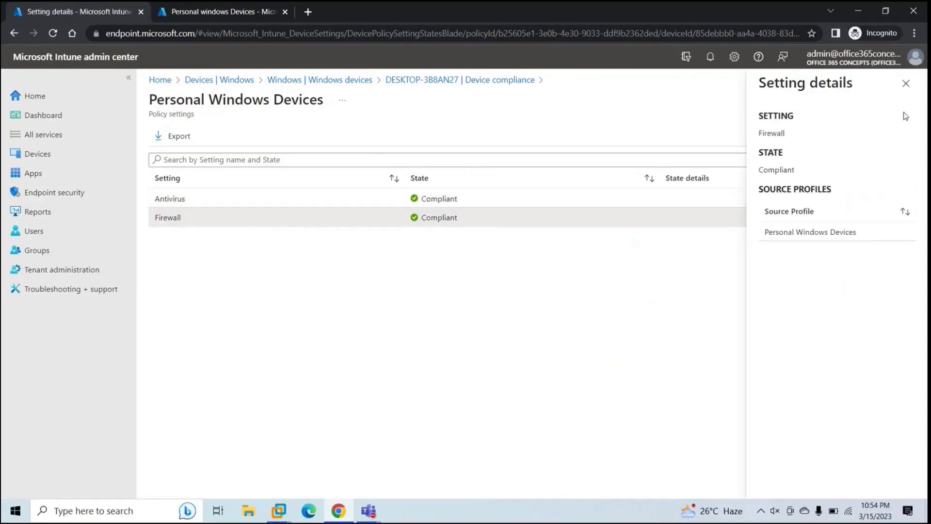
pyautogui.click(902, 88)
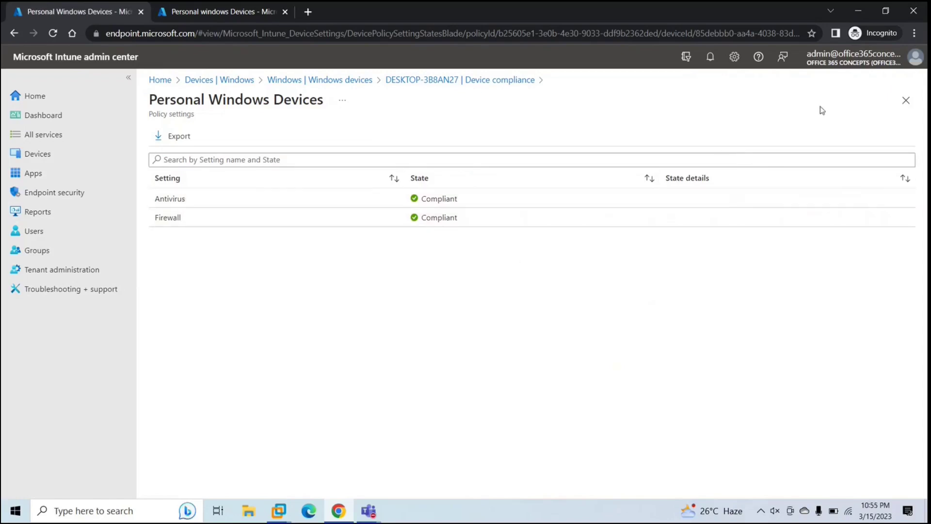
# Step: Open the Personal Windows Devices configuration profile from the device's Device configuration list
pyautogui.click(905, 102)
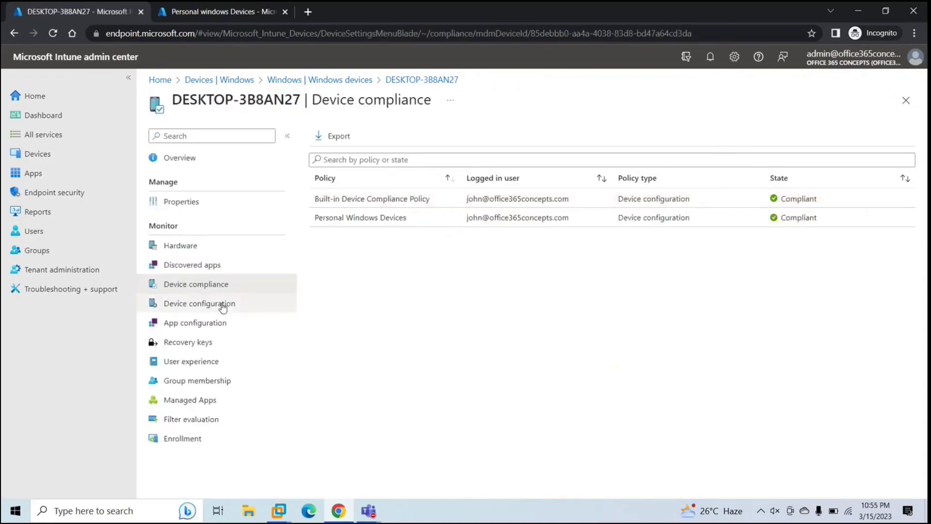
pyautogui.click(248, 308)
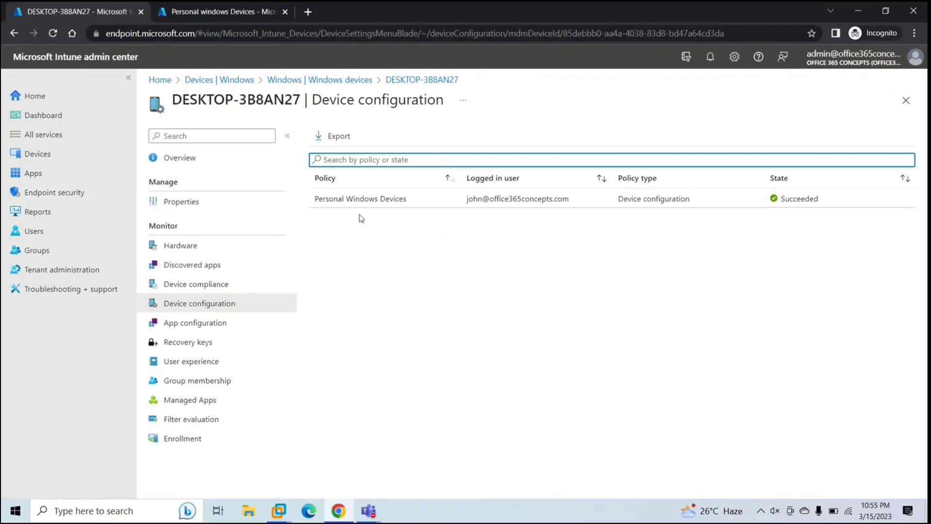
pyautogui.click(394, 199)
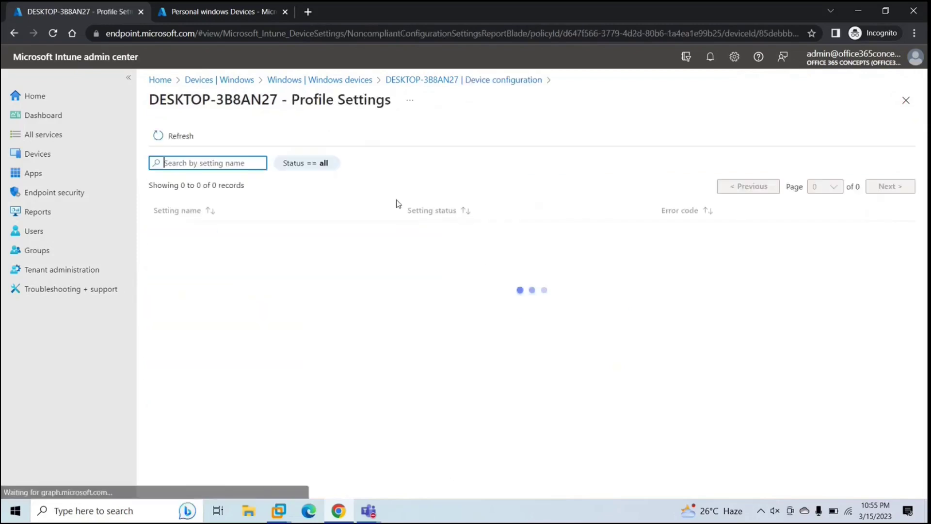